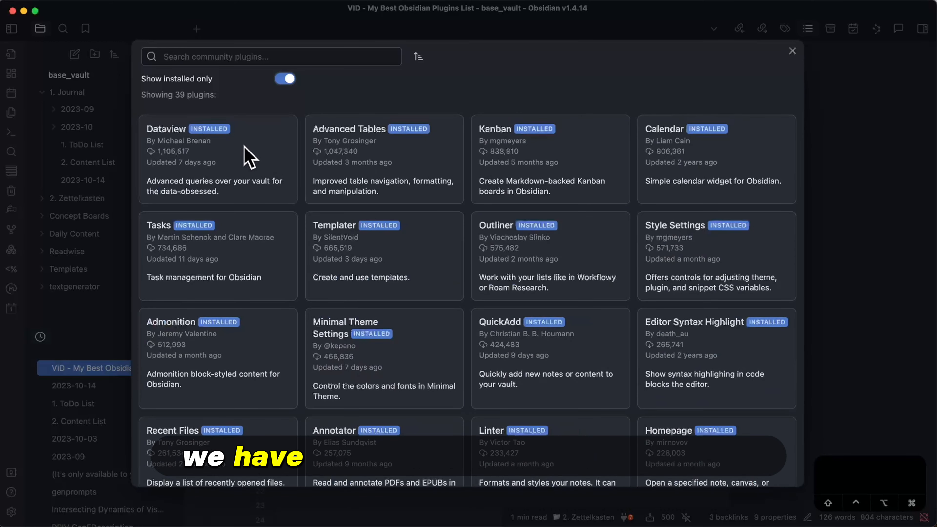
Open the Dataview plugin's details and examine the example query that tabulates games by rating, along with its output table
{"action": "left_click", "coordinate": [247, 156]}
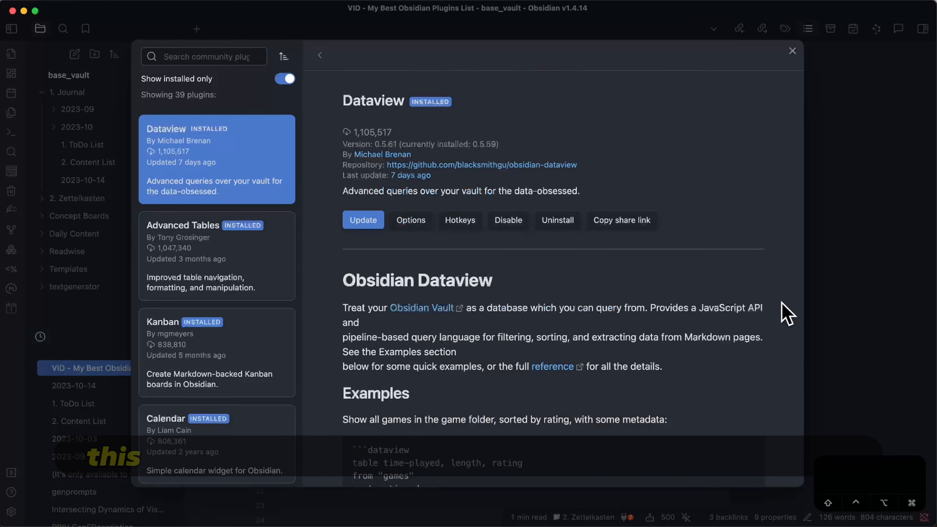
{"action": "scroll", "coordinate": [786, 314], "scroll_direction": "down", "scroll_amount": 5}
{"action": "scroll", "coordinate": [786, 314], "scroll_direction": "down", "scroll_amount": 4}
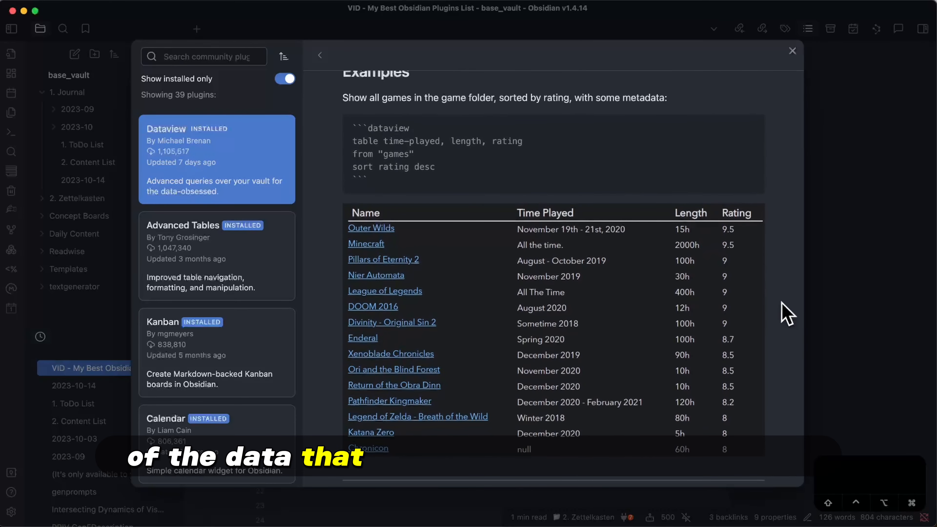
{"action": "left_click_drag", "start_coordinate": [369, 167], "coordinate": [345, 115]}
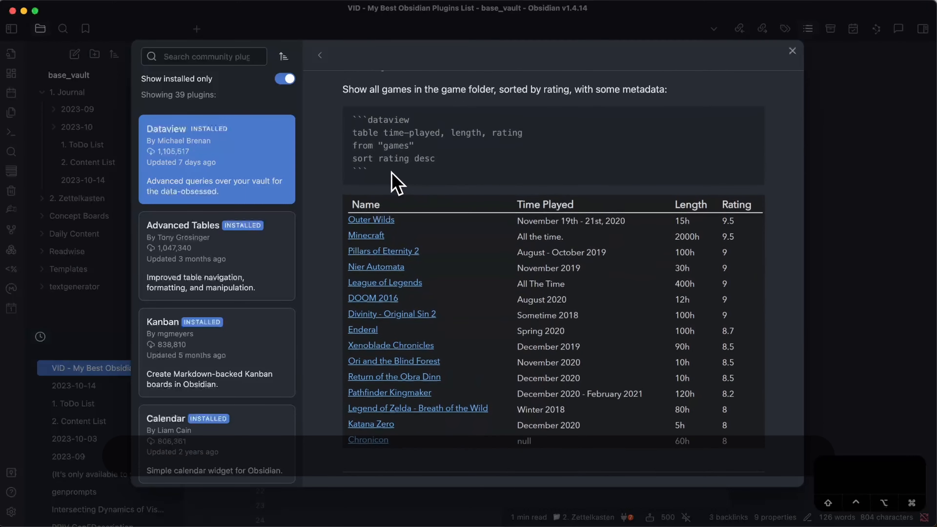
{"action": "left_click_drag", "start_coordinate": [392, 173], "coordinate": [345, 124]}
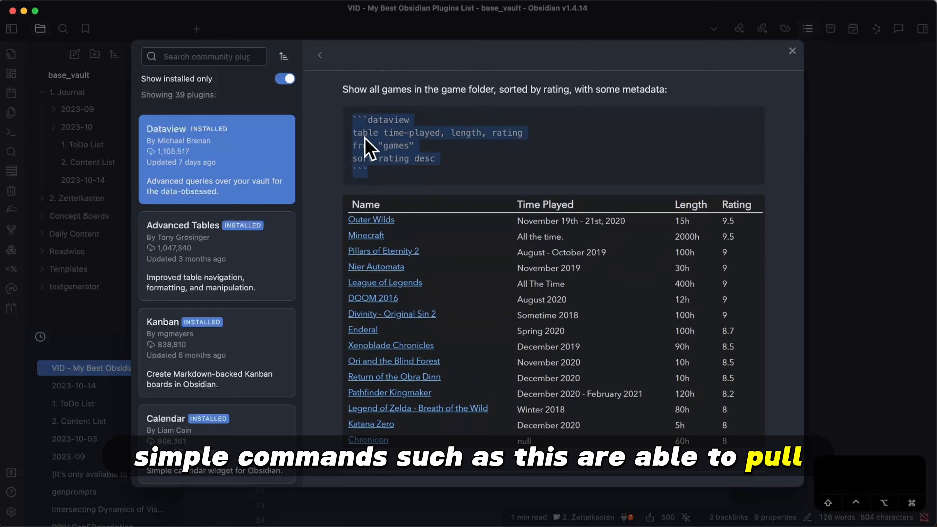
{"action": "left_click", "coordinate": [482, 185]}
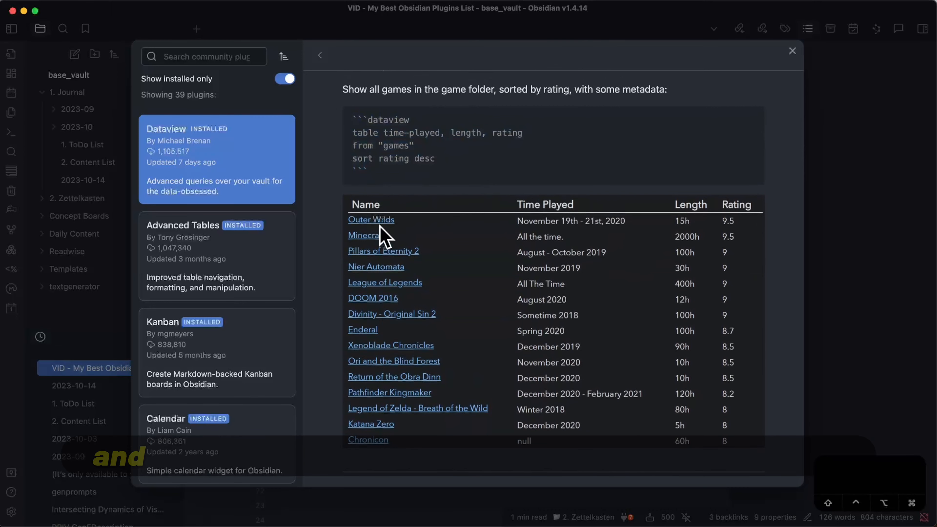
{"action": "scroll", "coordinate": [503, 310], "scroll_direction": "up", "scroll_amount": 1}
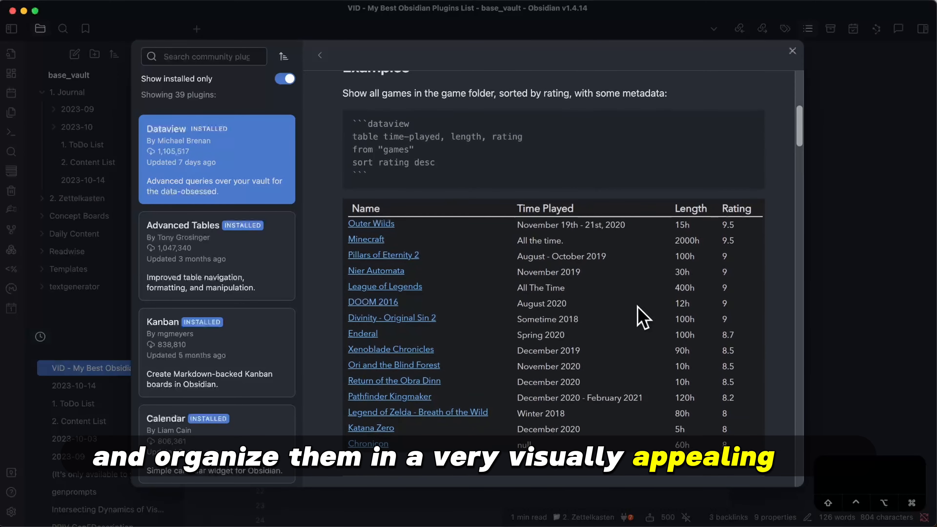
Examine the Dataview example query that lists games tagged as MOBAs or CRPGs
{"action": "scroll", "coordinate": [410, 256], "scroll_direction": "down", "scroll_amount": 5}
{"action": "left_click_drag", "start_coordinate": [369, 213], "coordinate": [343, 183]}
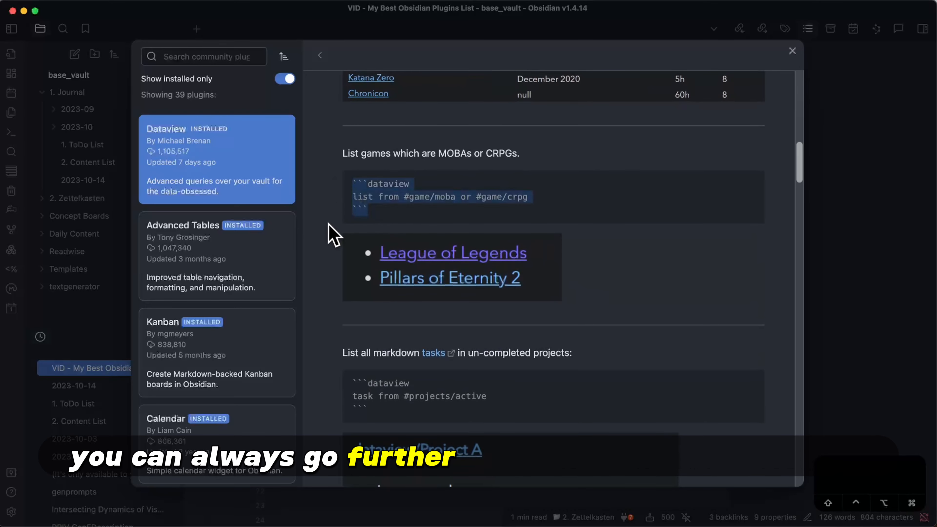
{"action": "left_click", "coordinate": [403, 181]}
Examine the dataviewjs example that groups books read in 2021 by genre, then return to the start of the Dataview description
{"action": "scroll", "coordinate": [404, 255], "scroll_direction": "down", "scroll_amount": 5}
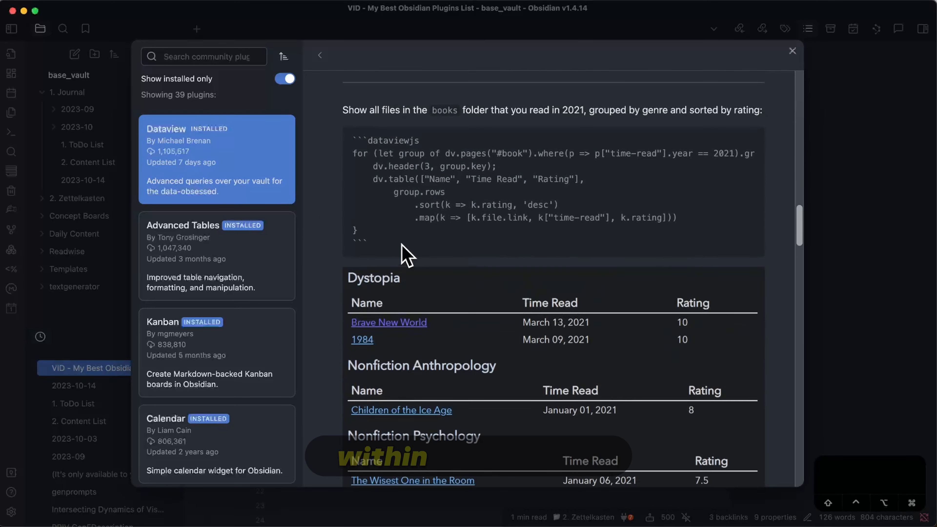
{"action": "left_click_drag", "start_coordinate": [402, 247], "coordinate": [339, 137]}
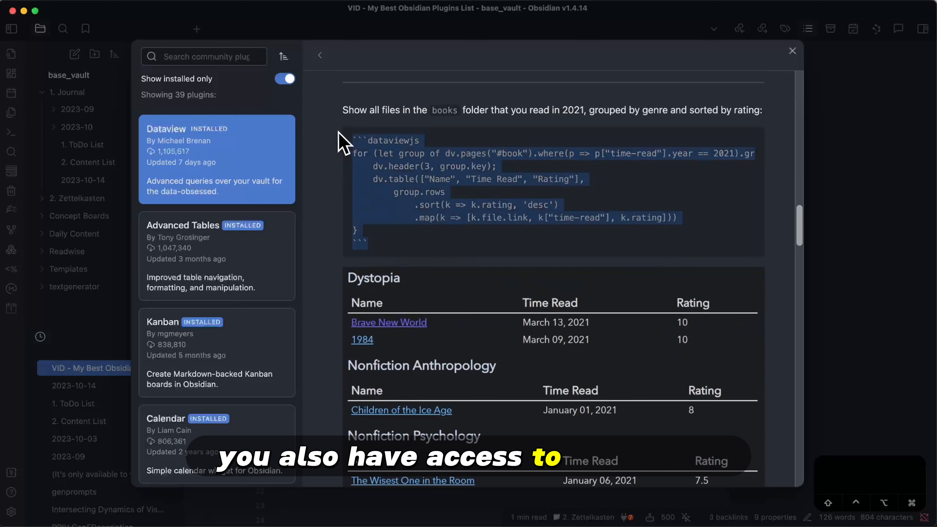
{"action": "left_click", "coordinate": [350, 148]}
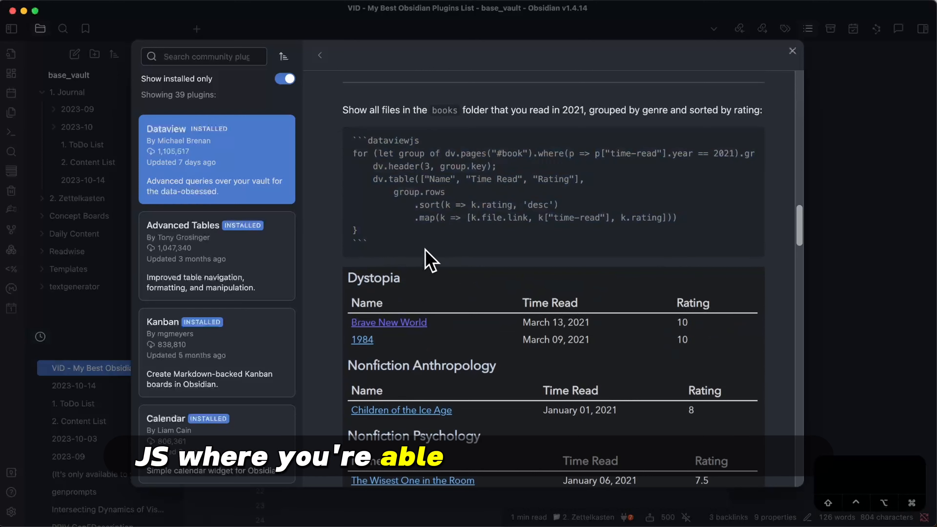
{"action": "left_click_drag", "start_coordinate": [425, 258], "coordinate": [352, 146]}
{"action": "left_click", "coordinate": [352, 147]}
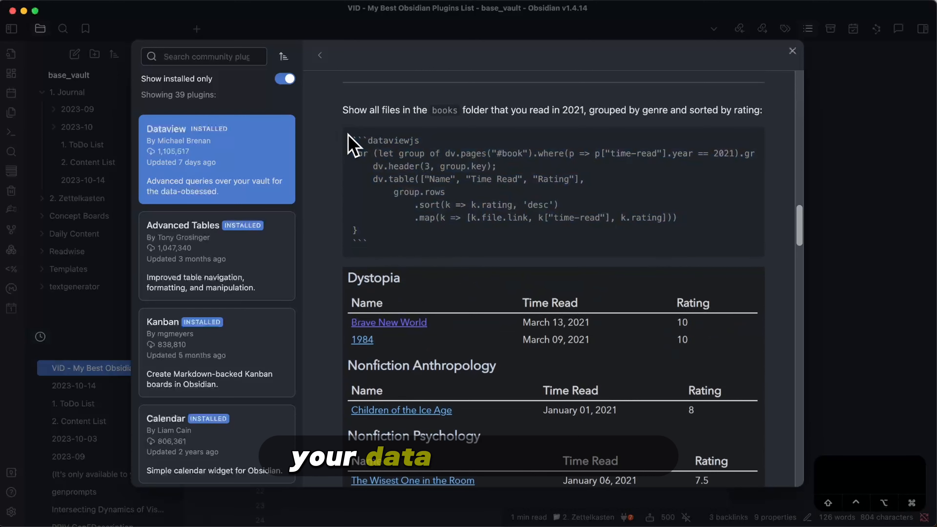
{"action": "scroll", "coordinate": [707, 251], "scroll_direction": "down", "scroll_amount": 3}
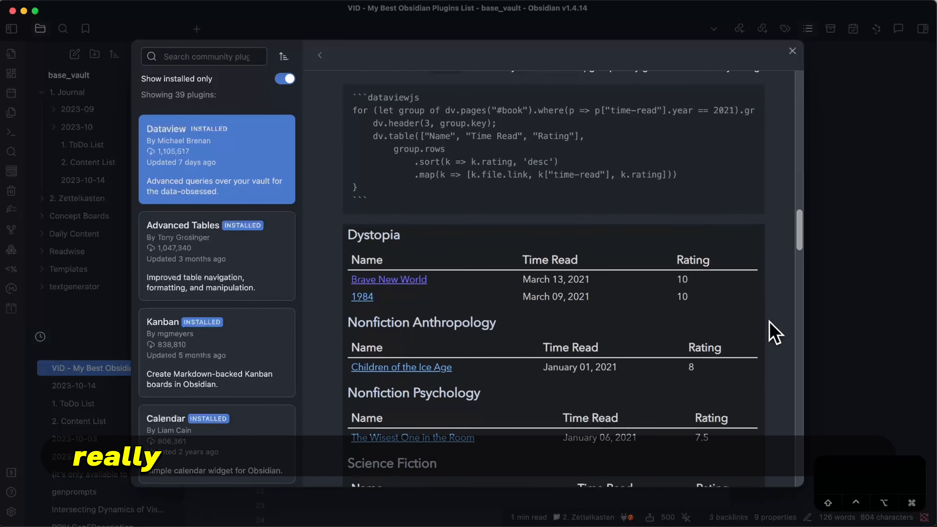
{"action": "scroll", "coordinate": [660, 339], "scroll_direction": "down", "scroll_amount": 4}
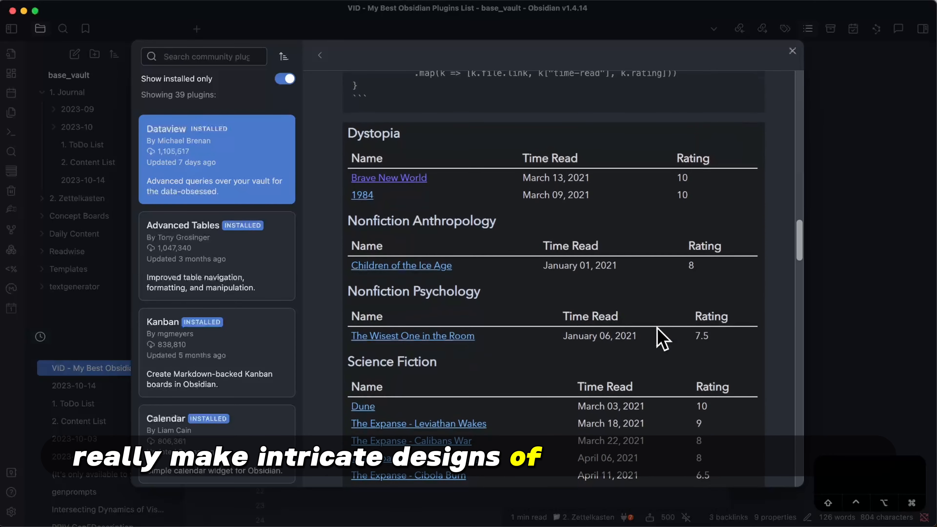
{"action": "scroll", "coordinate": [661, 339], "scroll_direction": "up", "scroll_amount": 1}
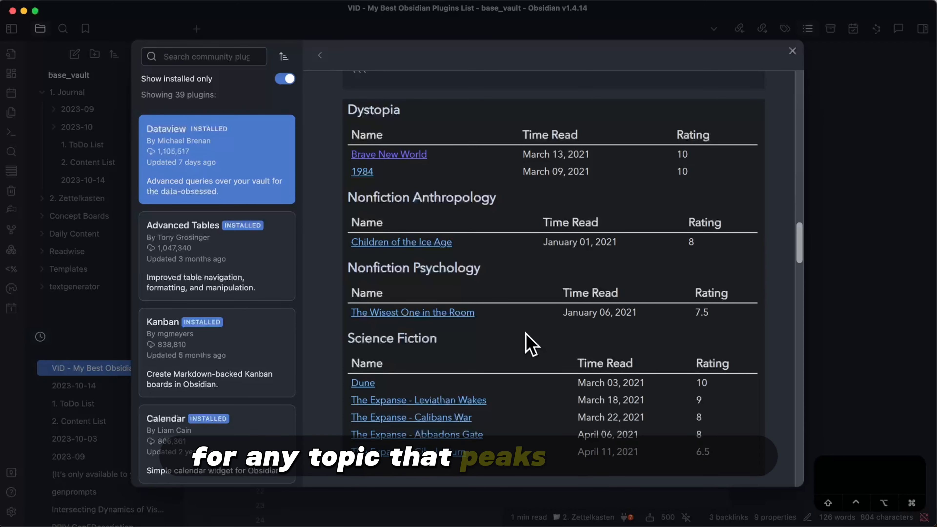
{"action": "scroll", "coordinate": [553, 332], "scroll_direction": "up", "scroll_amount": 15}
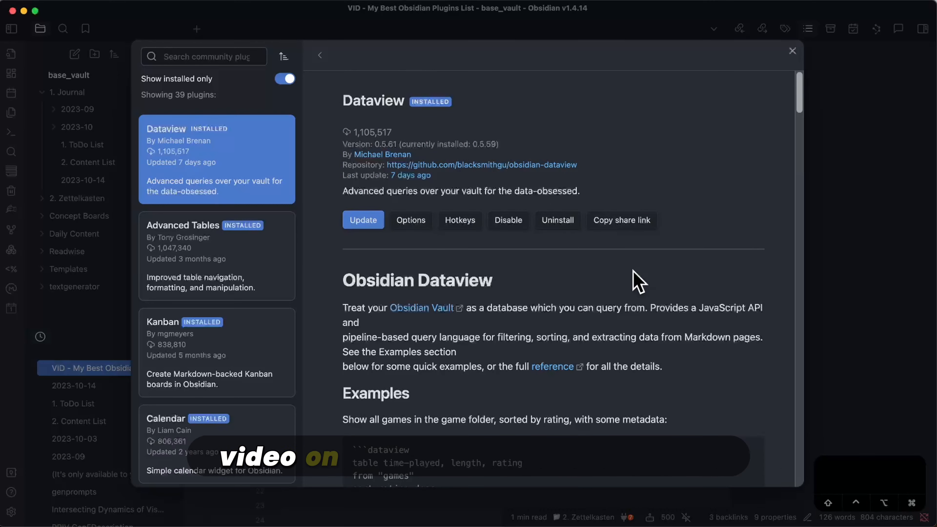
Open the Advanced Tables plugin's details and review its feature list, demo and usage instructions
{"action": "left_click", "coordinate": [266, 245]}
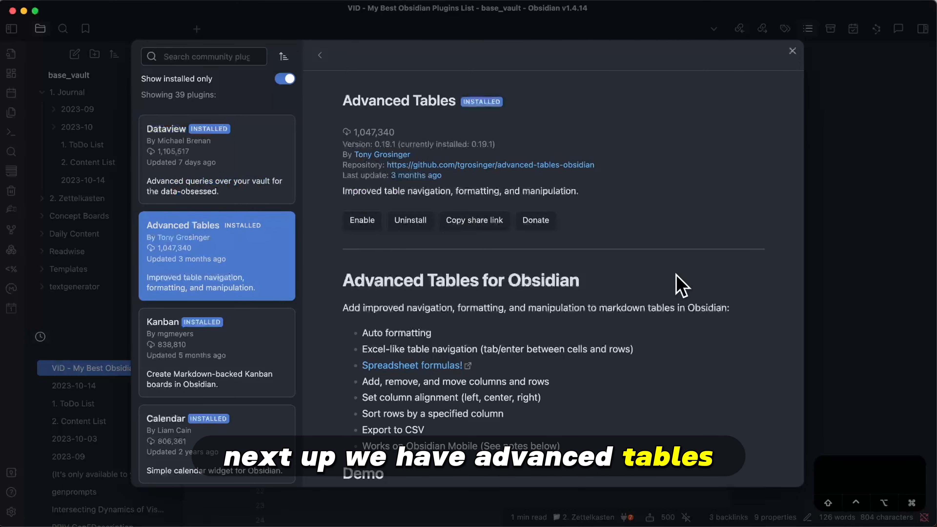
{"action": "scroll", "coordinate": [739, 307], "scroll_direction": "down", "scroll_amount": 10}
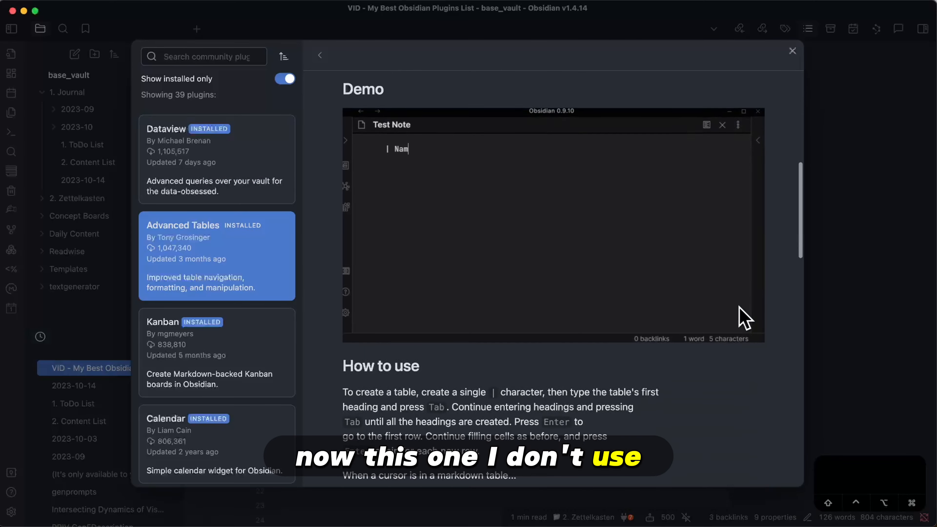
{"action": "scroll", "coordinate": [743, 316], "scroll_direction": "down", "scroll_amount": 1}
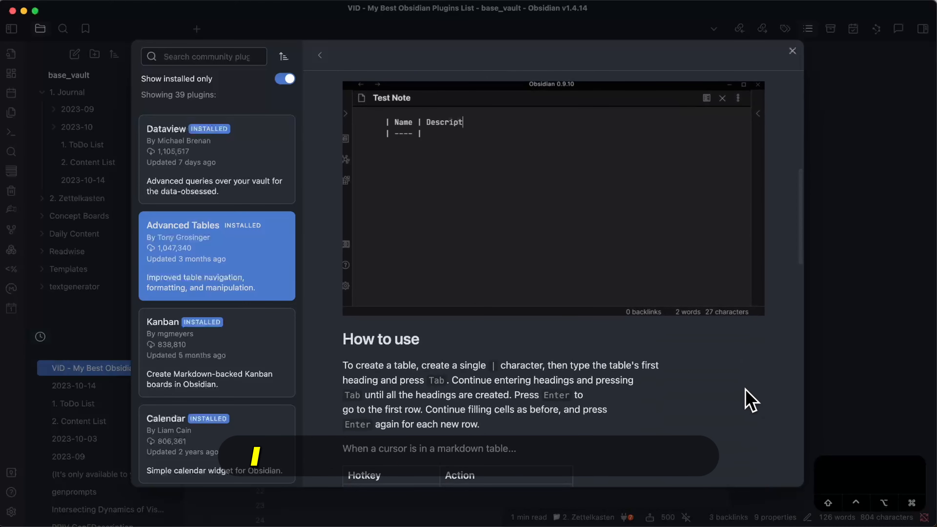
{"action": "scroll", "coordinate": [691, 356], "scroll_direction": "down", "scroll_amount": 2}
{"action": "scroll", "coordinate": [691, 356], "scroll_direction": "up", "scroll_amount": 4}
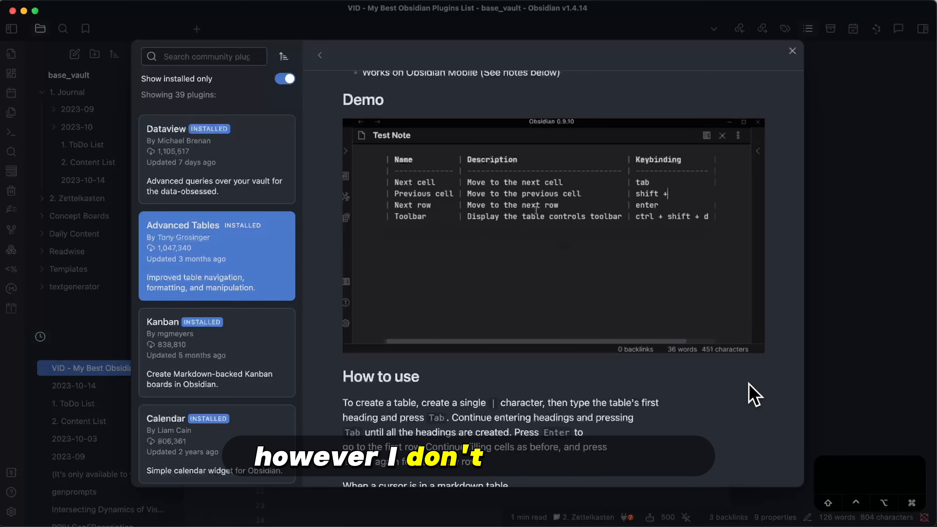
{"action": "scroll", "coordinate": [755, 380], "scroll_direction": "up", "scroll_amount": 10}
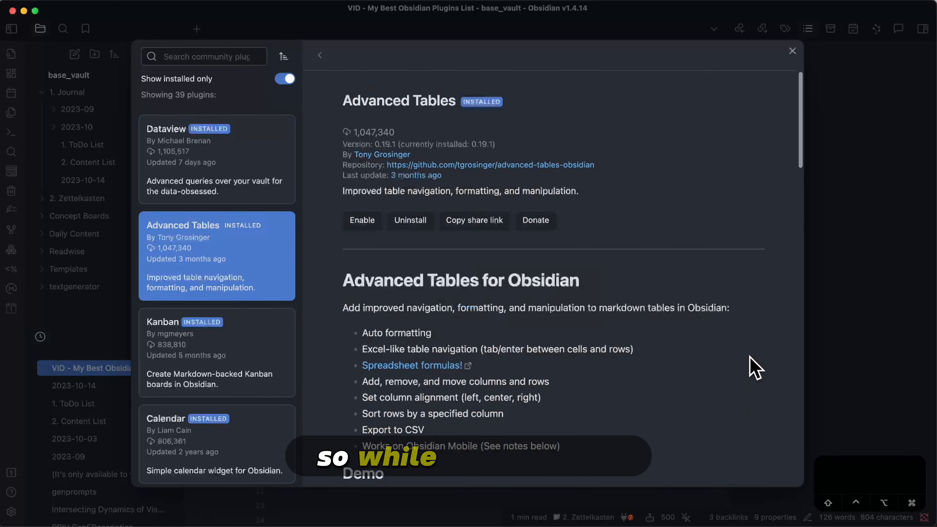
Uninstall the Advanced Tables plugin and look over its demo once more
{"action": "left_click", "coordinate": [410, 221]}
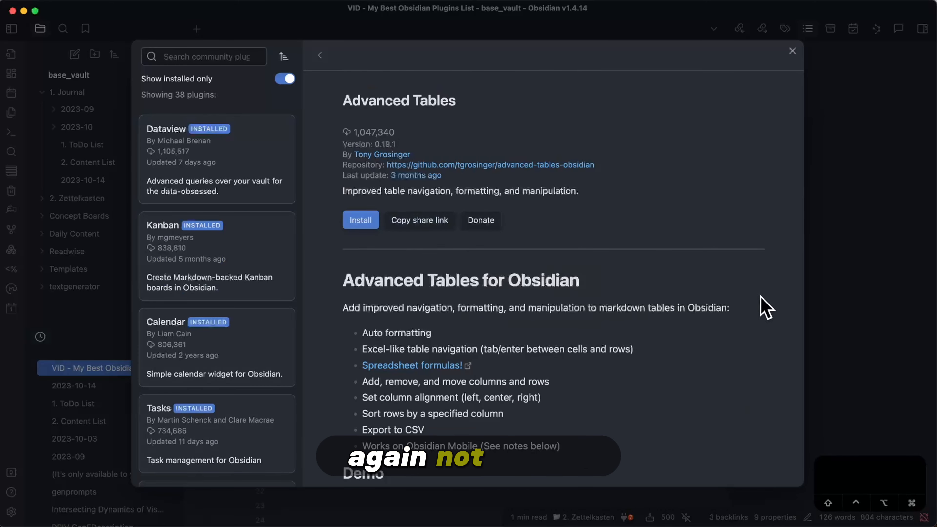
{"action": "scroll", "coordinate": [690, 364], "scroll_direction": "down", "scroll_amount": 10}
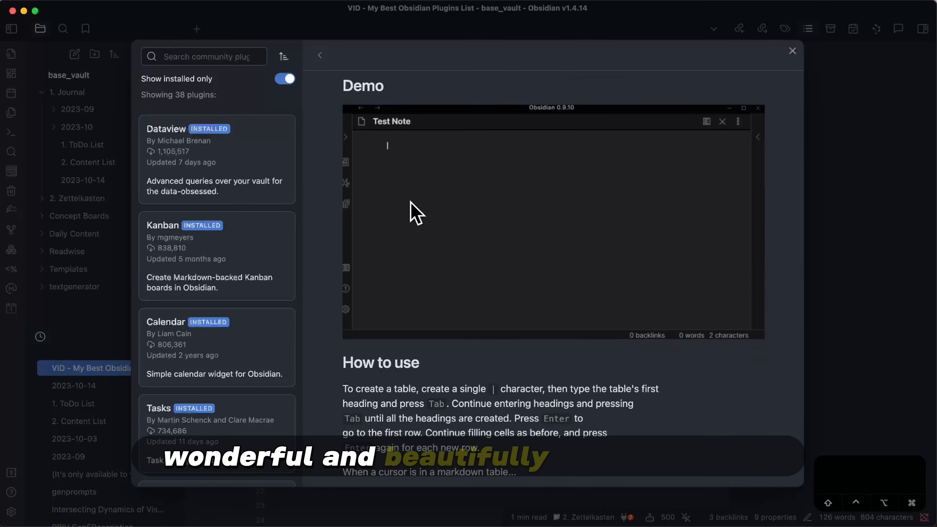
{"action": "scroll", "coordinate": [676, 208], "scroll_direction": "up", "scroll_amount": 10}
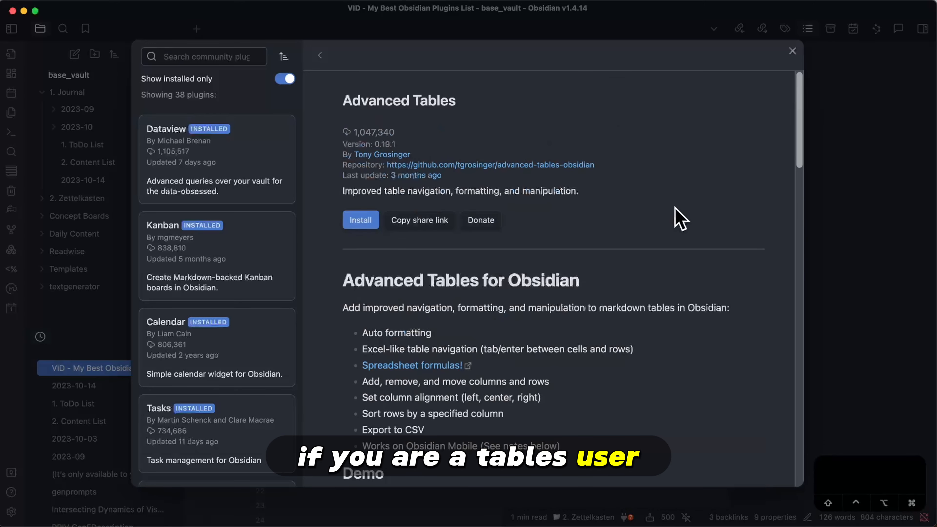
Open the Kanban plugin's details and review its sample boards, documentation section and last update date
{"action": "left_click", "coordinate": [259, 251]}
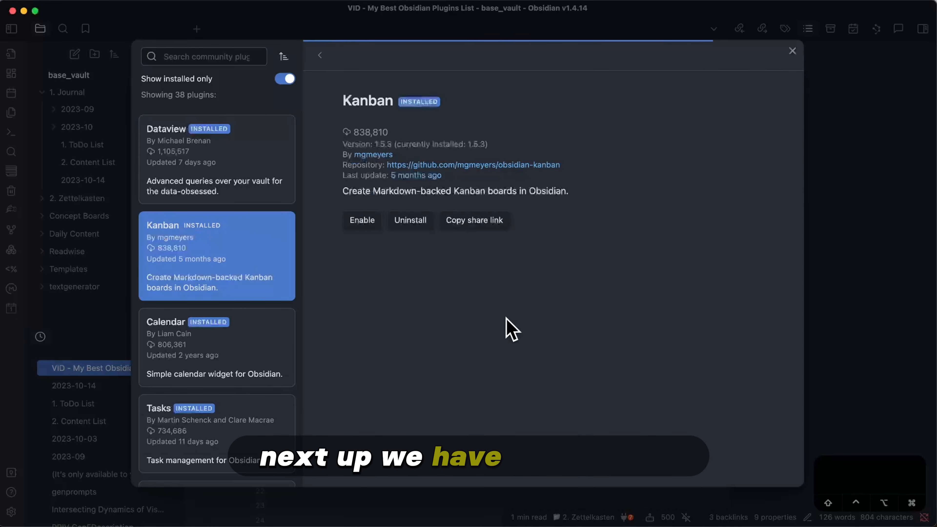
{"action": "scroll", "coordinate": [706, 215], "scroll_direction": "down", "scroll_amount": 7}
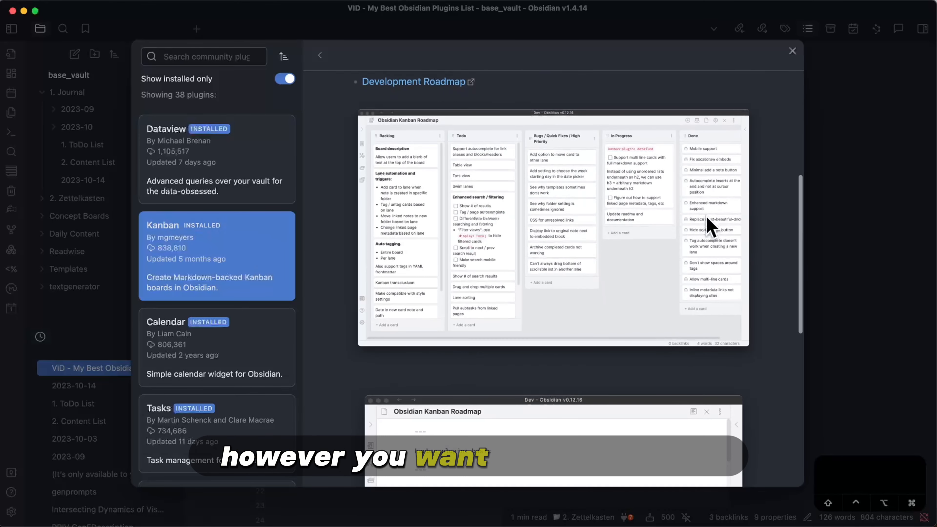
{"action": "scroll", "coordinate": [706, 215], "scroll_direction": "up", "scroll_amount": 2}
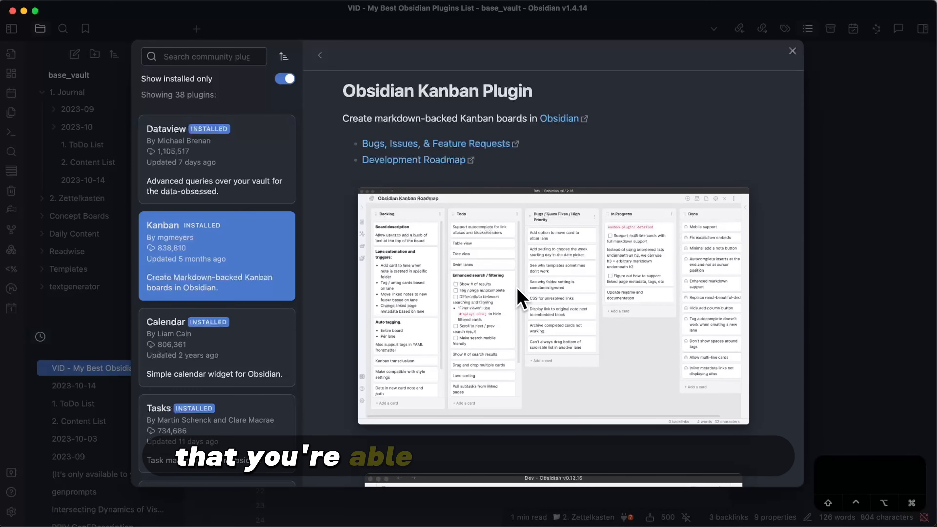
{"action": "scroll", "coordinate": [642, 356], "scroll_direction": "down", "scroll_amount": 10}
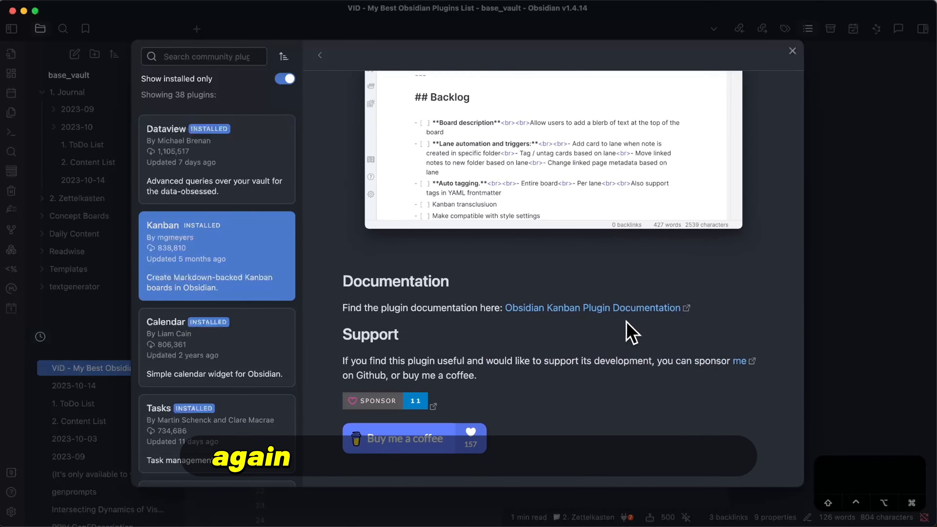
{"action": "scroll", "coordinate": [716, 322], "scroll_direction": "up", "scroll_amount": 10}
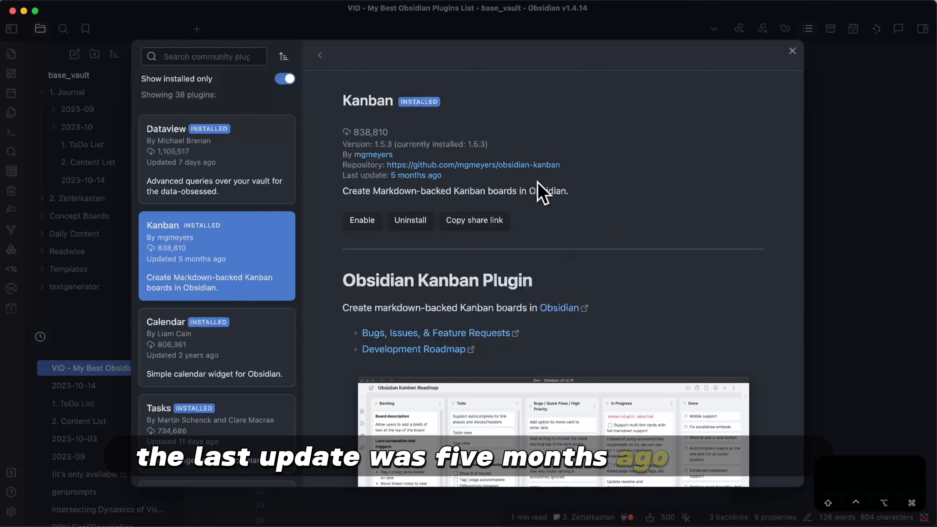
{"action": "scroll", "coordinate": [671, 223], "scroll_direction": "down", "scroll_amount": 4}
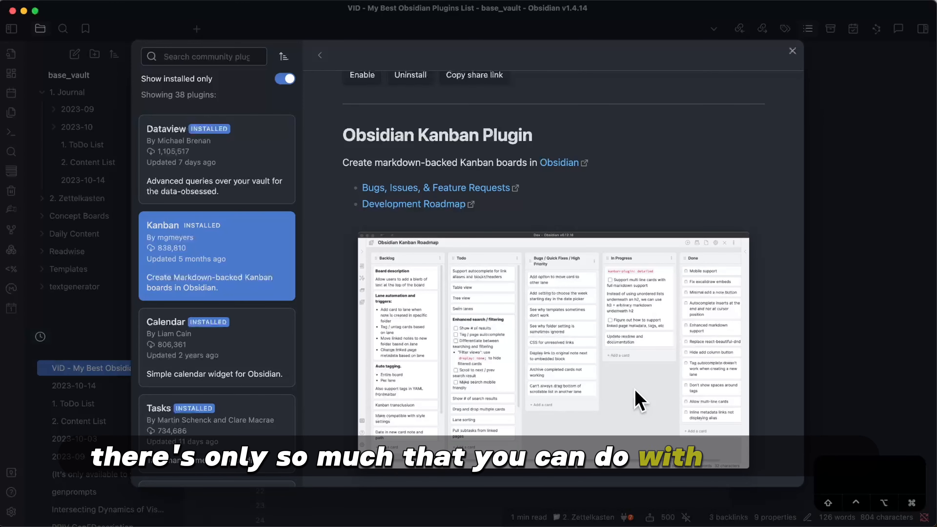
{"action": "scroll", "coordinate": [572, 319], "scroll_direction": "up", "scroll_amount": 4}
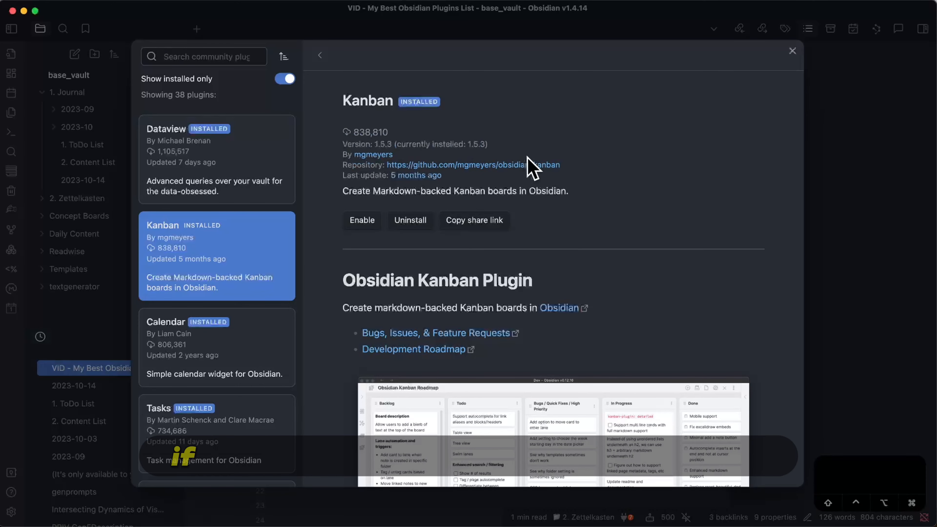
Open the Calendar plugin's details and review its description, last update date and calendar view preview
{"action": "scroll", "coordinate": [687, 264], "scroll_direction": "down", "scroll_amount": 5}
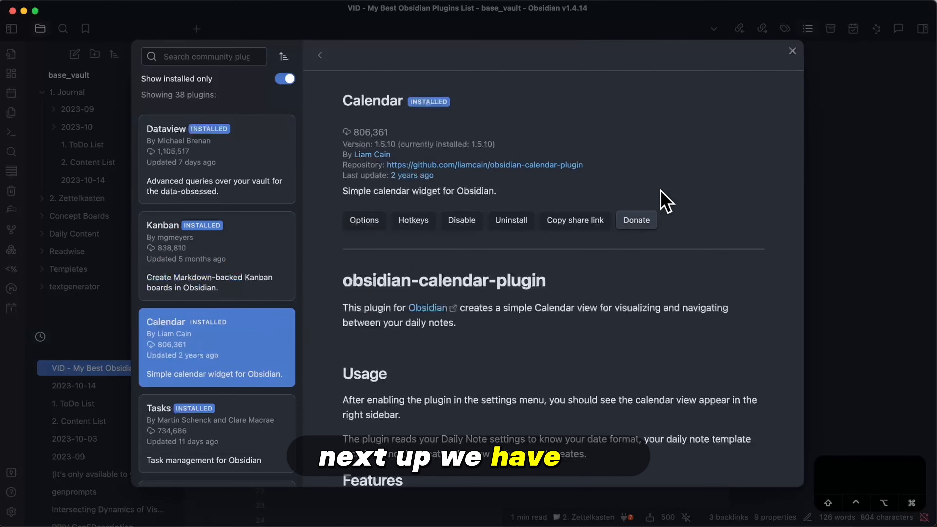
{"action": "scroll", "coordinate": [725, 245], "scroll_direction": "down", "scroll_amount": 4}
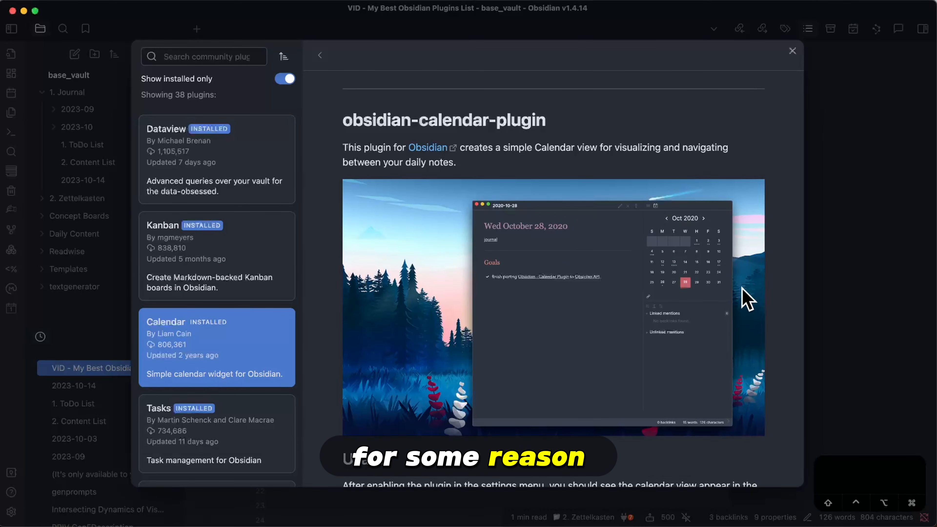
{"action": "scroll", "coordinate": [748, 300], "scroll_direction": "up", "scroll_amount": 4}
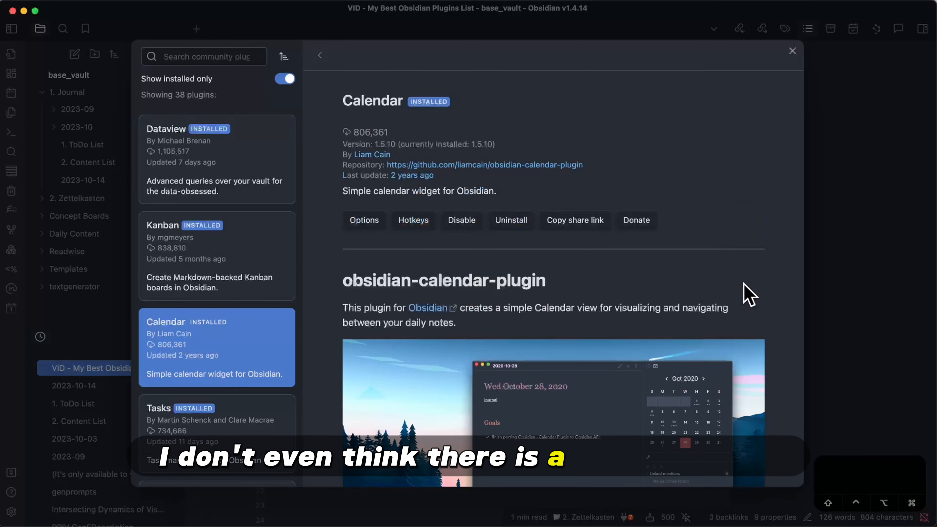
{"action": "scroll", "coordinate": [750, 296], "scroll_direction": "down", "scroll_amount": 1}
{"action": "scroll", "coordinate": [744, 282], "scroll_direction": "up", "scroll_amount": 1}
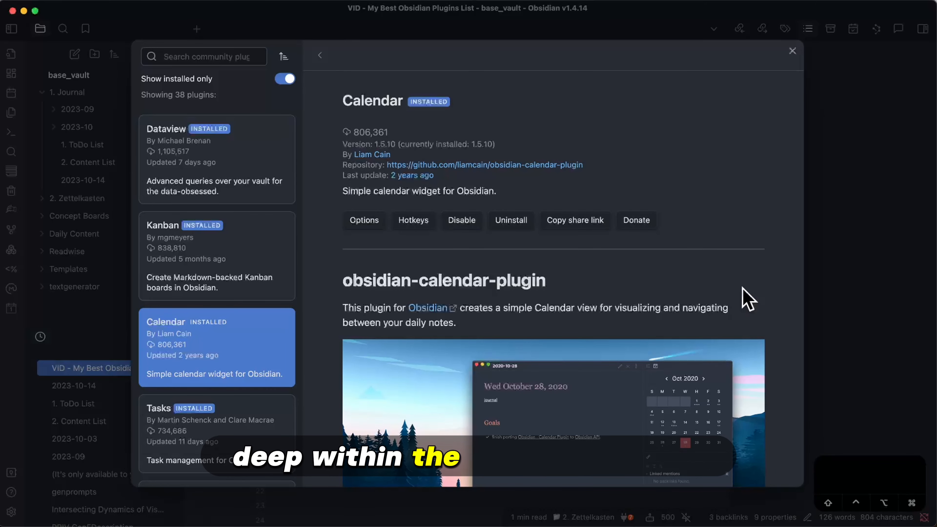
{"action": "scroll", "coordinate": [747, 299], "scroll_direction": "down", "scroll_amount": 10}
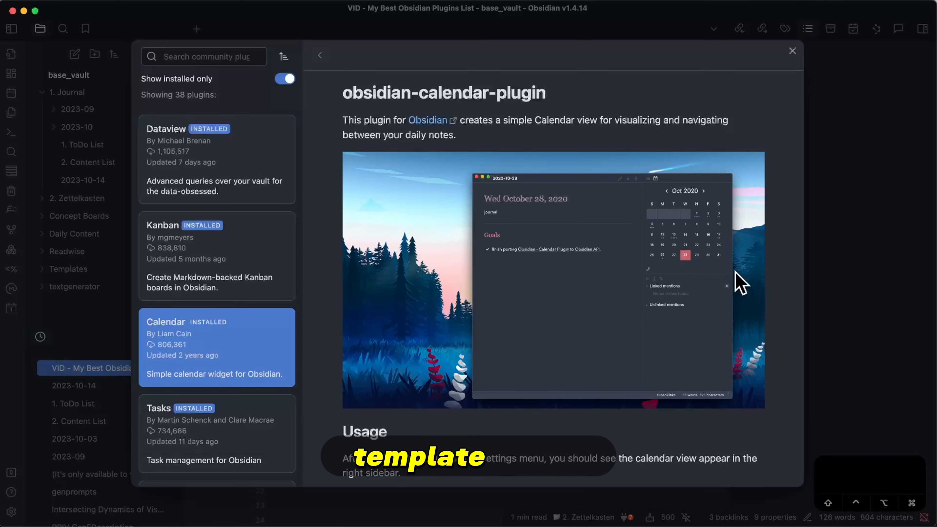
Read the Calendar plugin's feature list, including opening and creating daily notes and using weekly notes
{"action": "scroll", "coordinate": [366, 185], "scroll_direction": "down", "scroll_amount": 10}
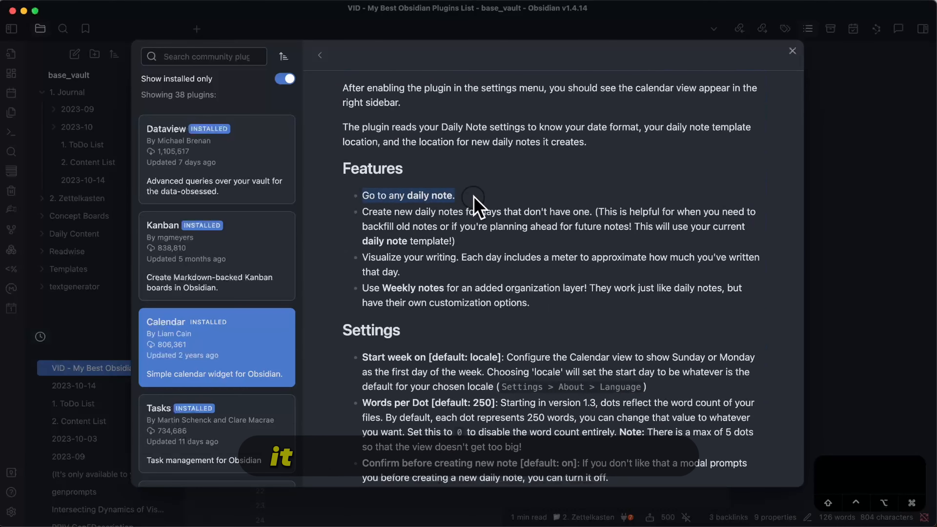
{"action": "scroll", "coordinate": [347, 275], "scroll_direction": "down", "scroll_amount": 2}
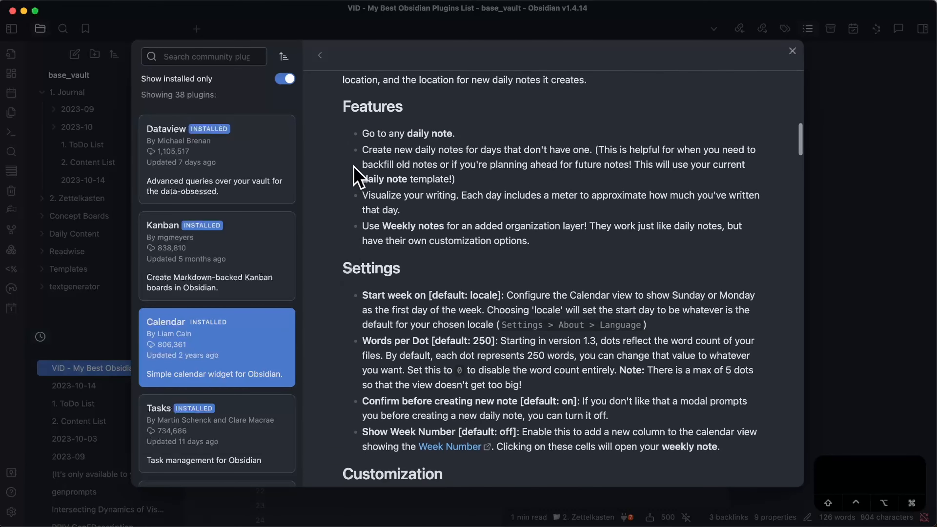
{"action": "left_click_drag", "start_coordinate": [362, 150], "coordinate": [599, 151]}
{"action": "left_click", "coordinate": [356, 178]}
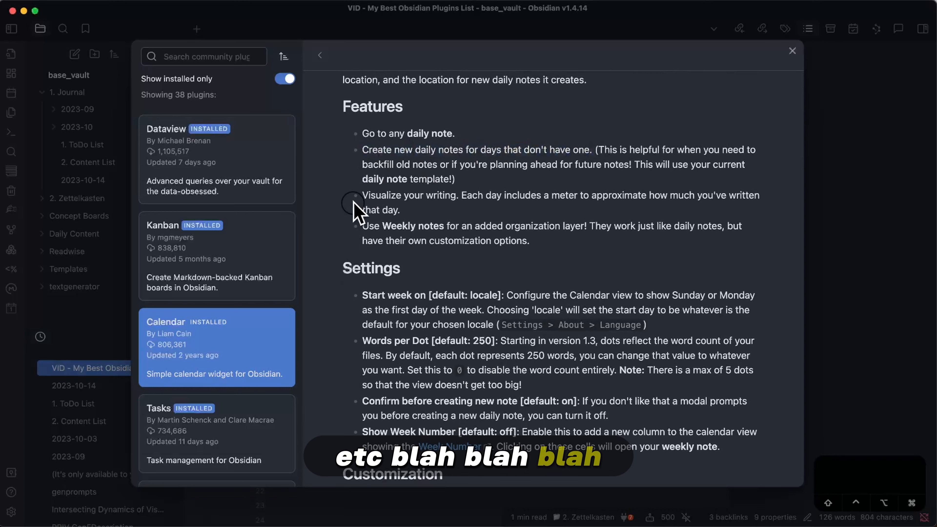
{"action": "scroll", "coordinate": [472, 283], "scroll_direction": "down", "scroll_amount": 1}
{"action": "left_click_drag", "start_coordinate": [360, 200], "coordinate": [576, 197]}
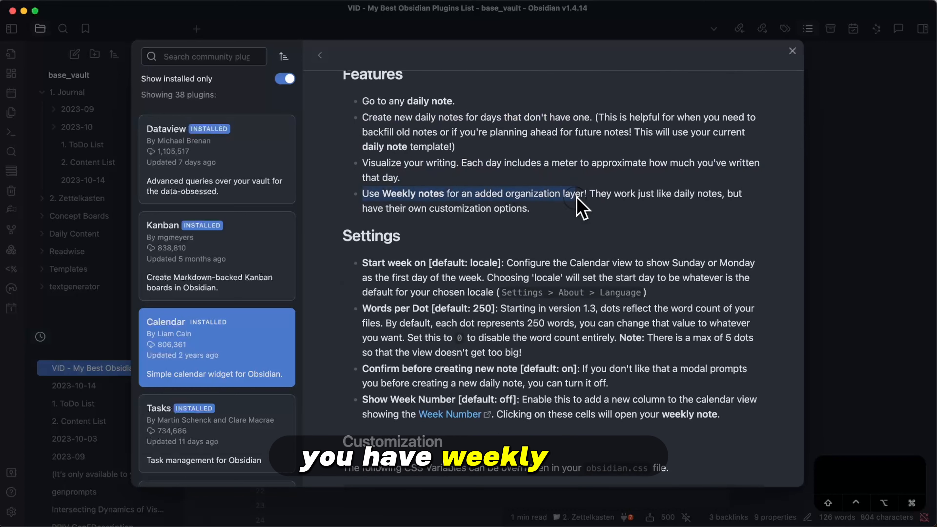
{"action": "left_click", "coordinate": [569, 209]}
Examine the Calendar plugin's CSS customization section and its download count
{"action": "scroll", "coordinate": [660, 362], "scroll_direction": "down", "scroll_amount": 10}
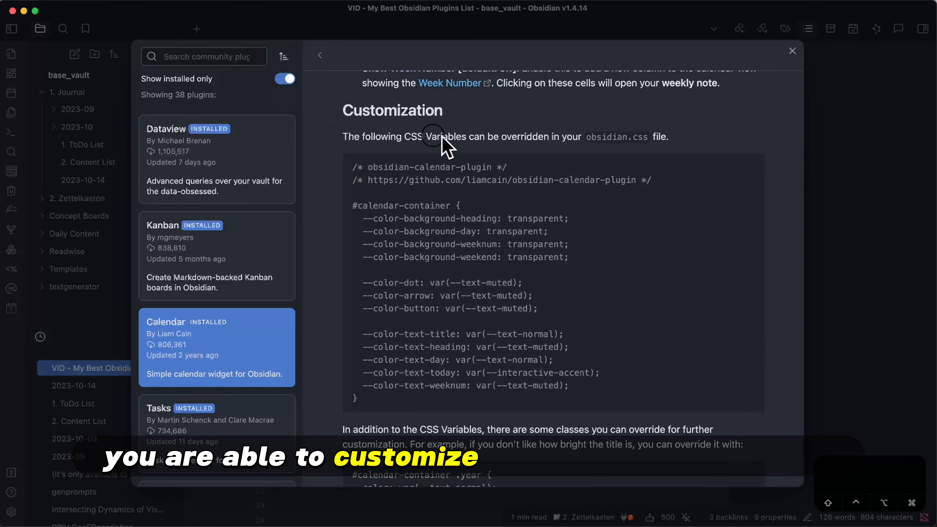
{"action": "left_click", "coordinate": [416, 137]}
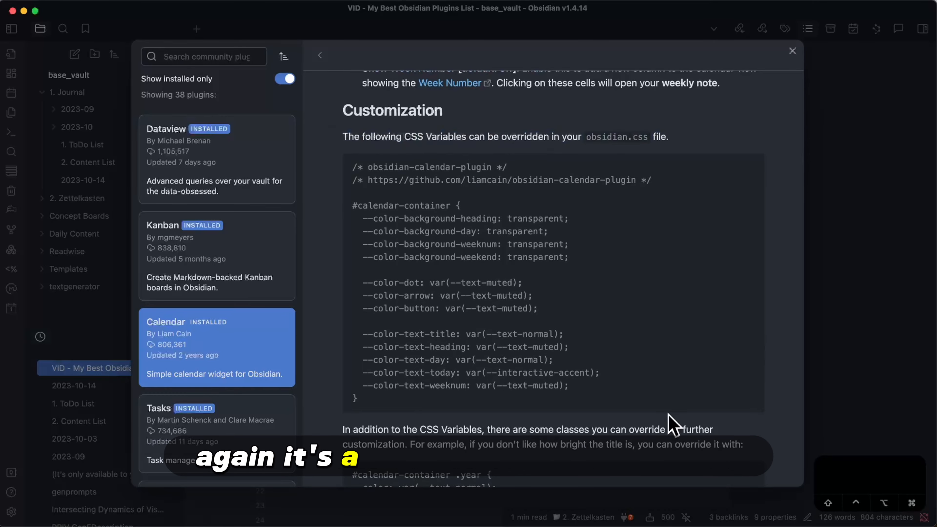
{"action": "scroll", "coordinate": [670, 428], "scroll_direction": "down", "scroll_amount": 6}
{"action": "scroll", "coordinate": [669, 414], "scroll_direction": "up", "scroll_amount": 6}
{"action": "scroll", "coordinate": [669, 414], "scroll_direction": "up", "scroll_amount": 15}
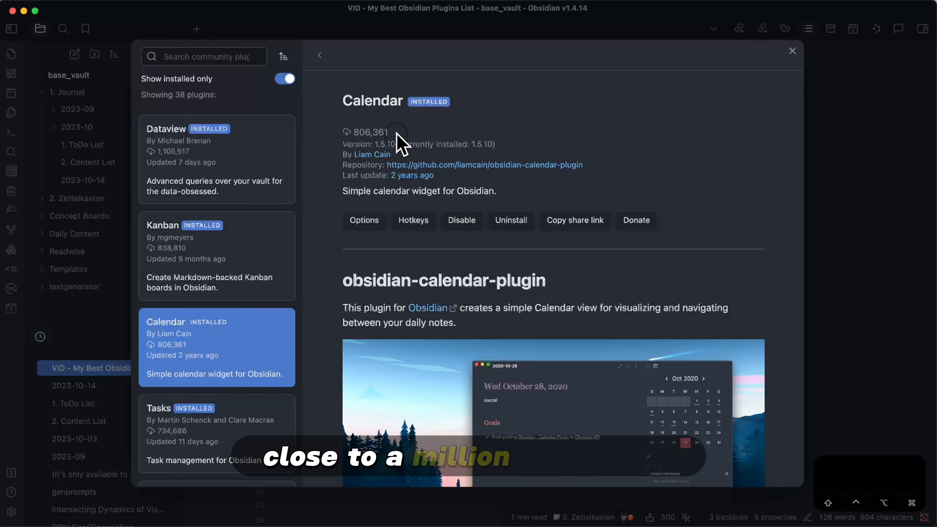
Open the Tasks plugin's details and review its screenshots of sample notes, task queries and the Create or edit Task dialog
{"action": "scroll", "coordinate": [260, 325], "scroll_direction": "down", "scroll_amount": 4}
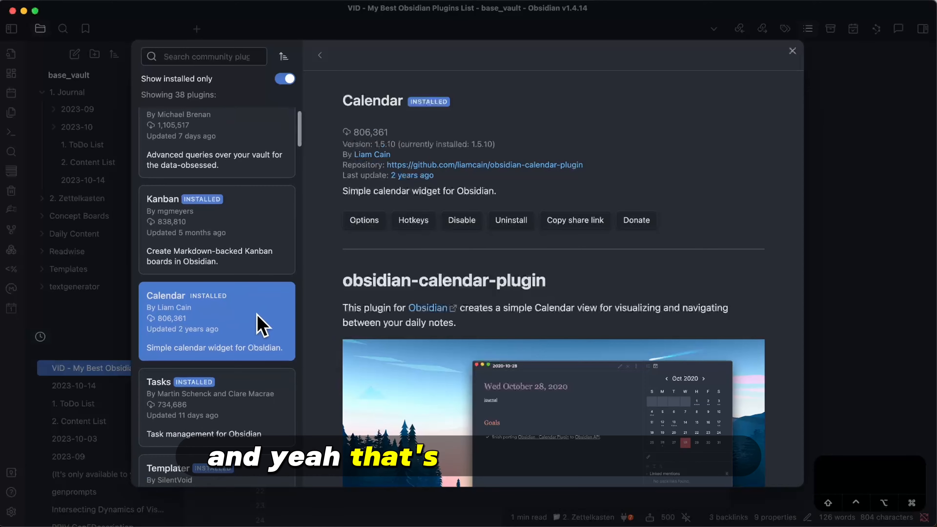
{"action": "scroll", "coordinate": [262, 316], "scroll_direction": "down", "scroll_amount": 1}
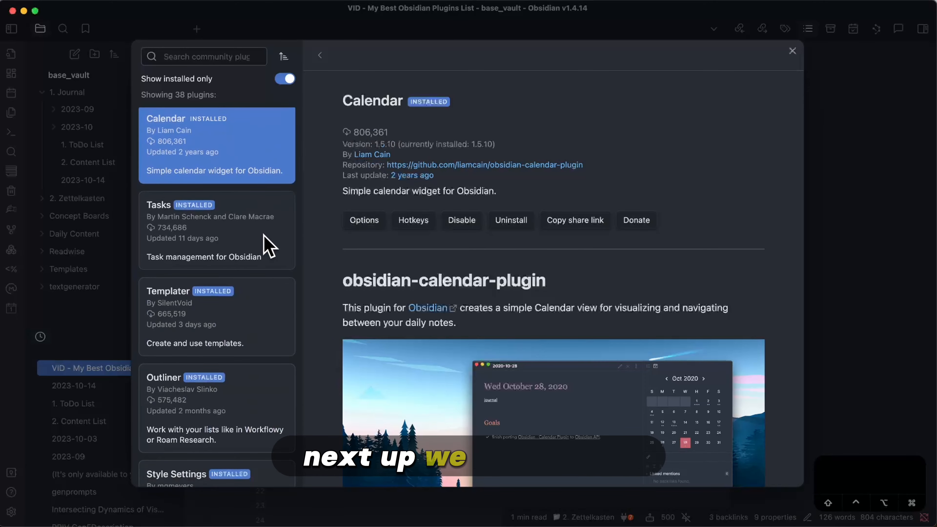
{"action": "left_click", "coordinate": [268, 247]}
{"action": "scroll", "coordinate": [746, 218], "scroll_direction": "down", "scroll_amount": 10}
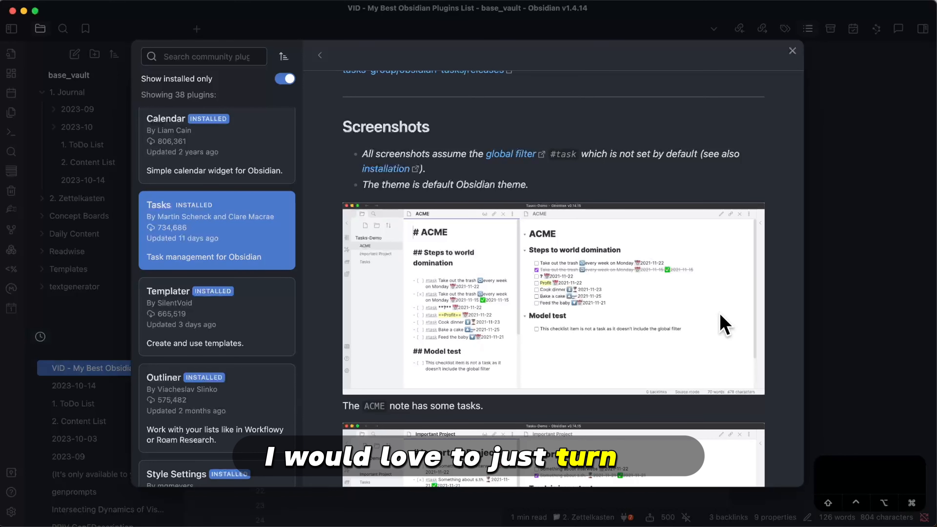
{"action": "scroll", "coordinate": [724, 325], "scroll_direction": "down", "scroll_amount": 1}
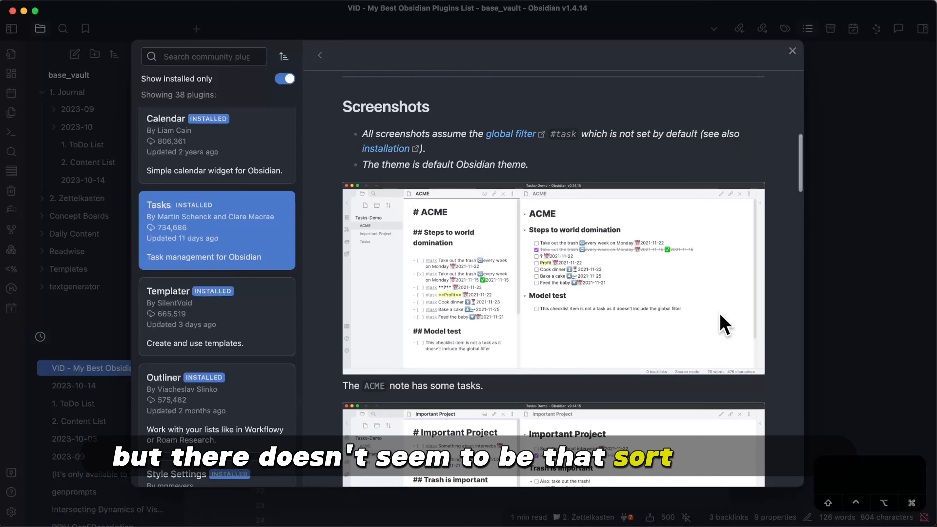
{"action": "scroll", "coordinate": [724, 325], "scroll_direction": "down", "scroll_amount": 10}
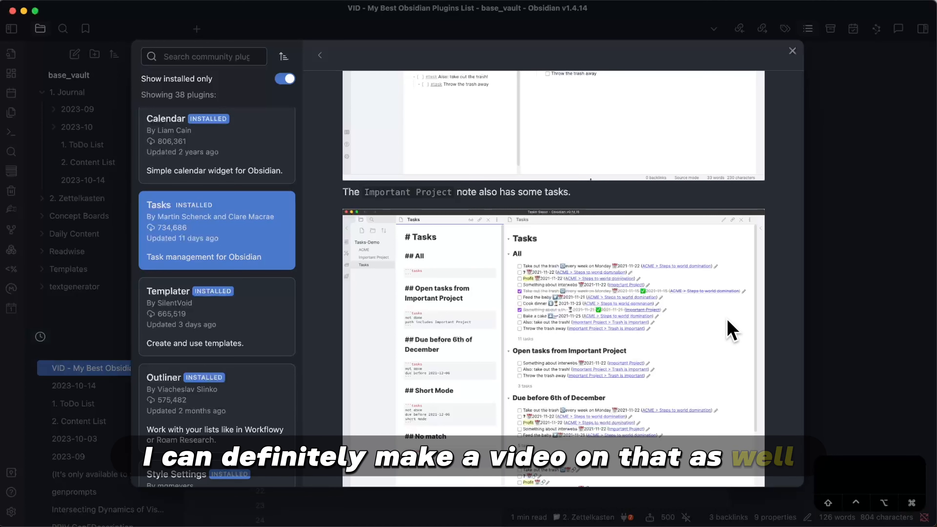
{"action": "scroll", "coordinate": [729, 329], "scroll_direction": "down", "scroll_amount": 10}
{"action": "scroll", "coordinate": [718, 301], "scroll_direction": "down", "scroll_amount": 5}
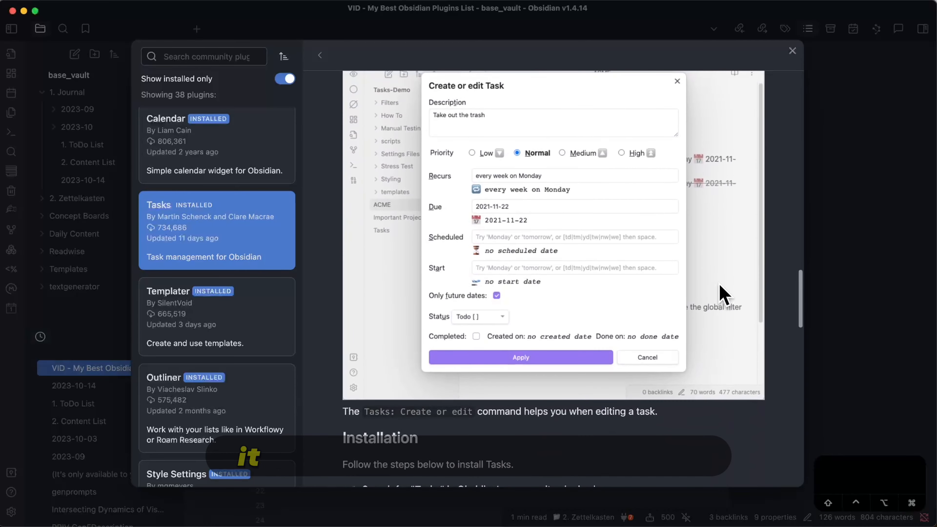
Uninstall the Tasks plugin
{"action": "scroll", "coordinate": [722, 294], "scroll_direction": "up", "scroll_amount": 5}
{"action": "scroll", "coordinate": [725, 294], "scroll_direction": "up", "scroll_amount": 2}
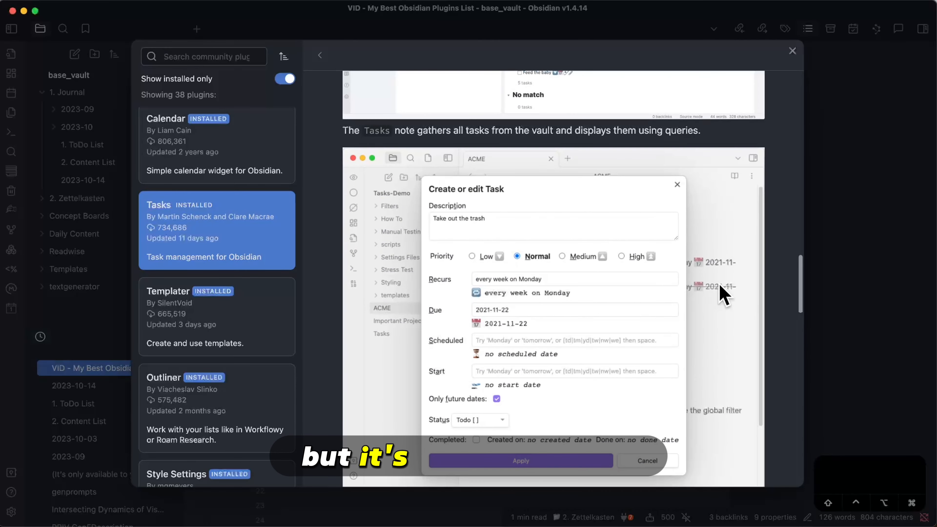
{"action": "scroll", "coordinate": [383, 259], "scroll_direction": "up", "scroll_amount": 20}
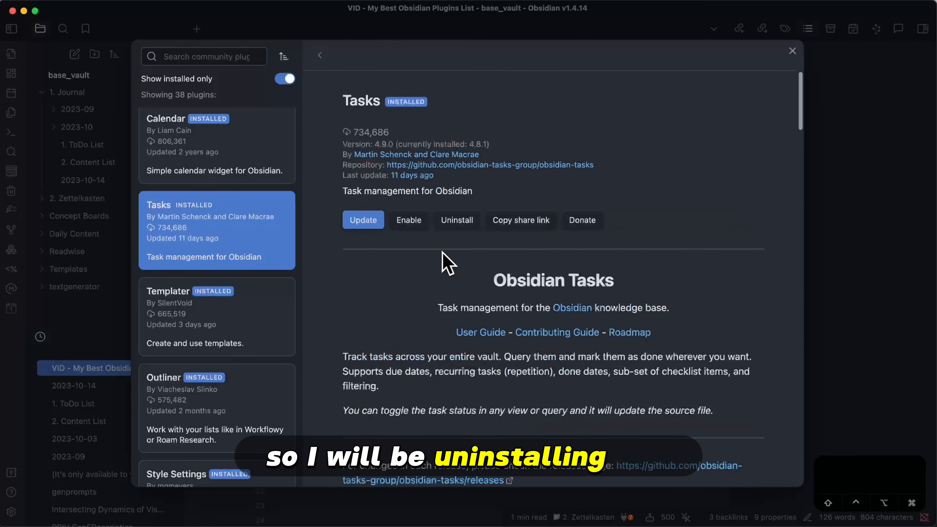
{"action": "left_click", "coordinate": [462, 224]}
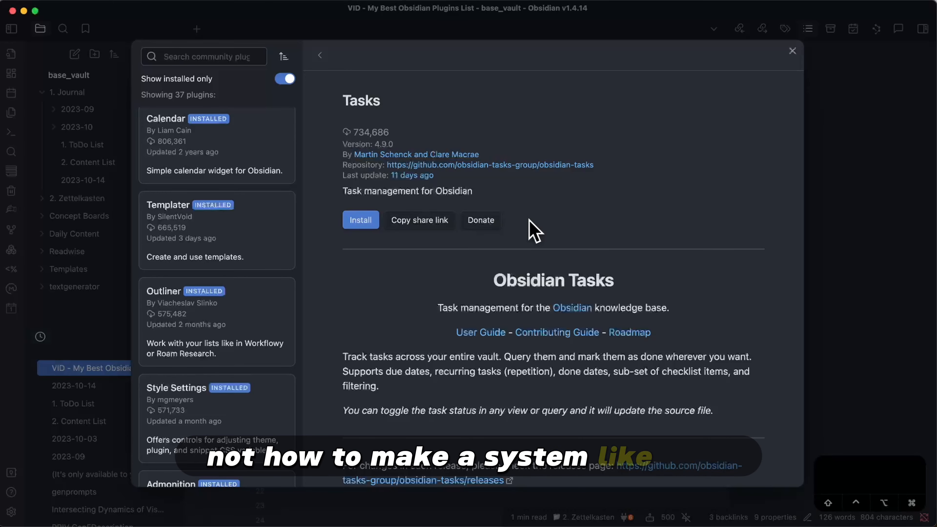
Open the Templater plugin's details and review its description, documentation, warning, template showcase and resources sections
{"action": "scroll", "coordinate": [259, 305], "scroll_direction": "up", "scroll_amount": 2}
{"action": "left_click", "coordinate": [260, 305]}
{"action": "scroll", "coordinate": [430, 325], "scroll_direction": "down", "scroll_amount": 2}
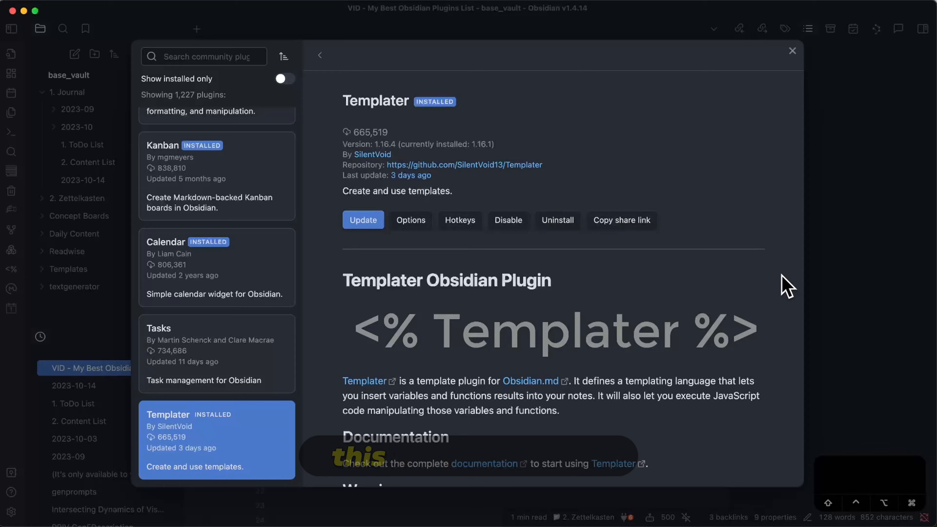
{"action": "scroll", "coordinate": [785, 287], "scroll_direction": "down", "scroll_amount": 1}
{"action": "scroll", "coordinate": [773, 326], "scroll_direction": "down", "scroll_amount": 10}
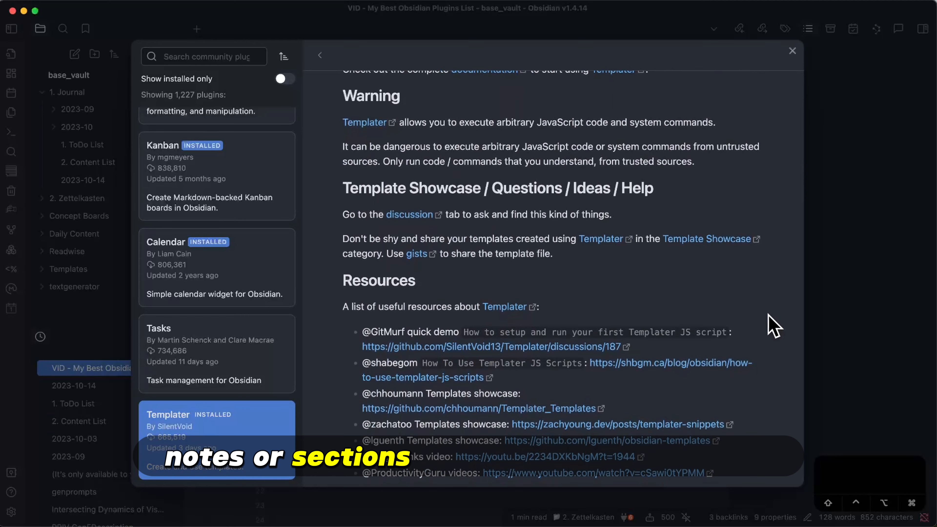
{"action": "scroll", "coordinate": [773, 325], "scroll_direction": "up", "scroll_amount": 5}
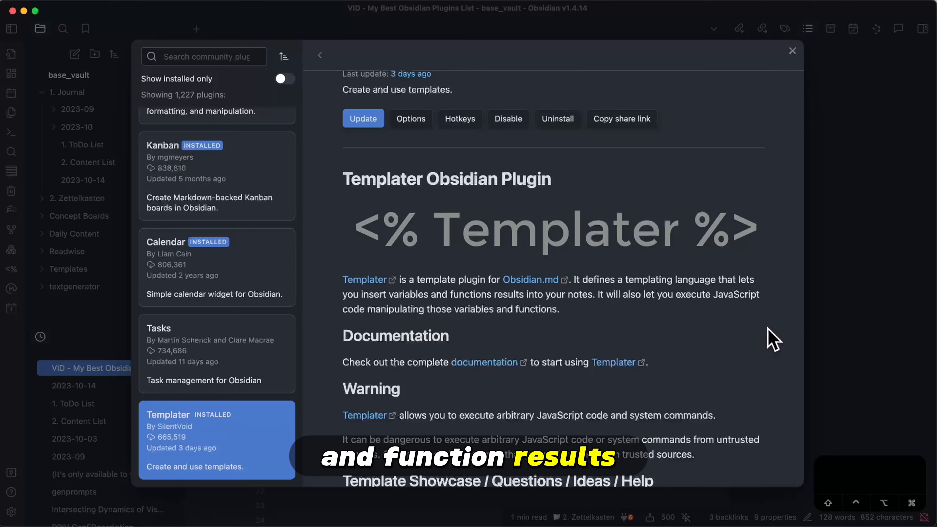
{"action": "scroll", "coordinate": [773, 340], "scroll_direction": "down", "scroll_amount": 7}
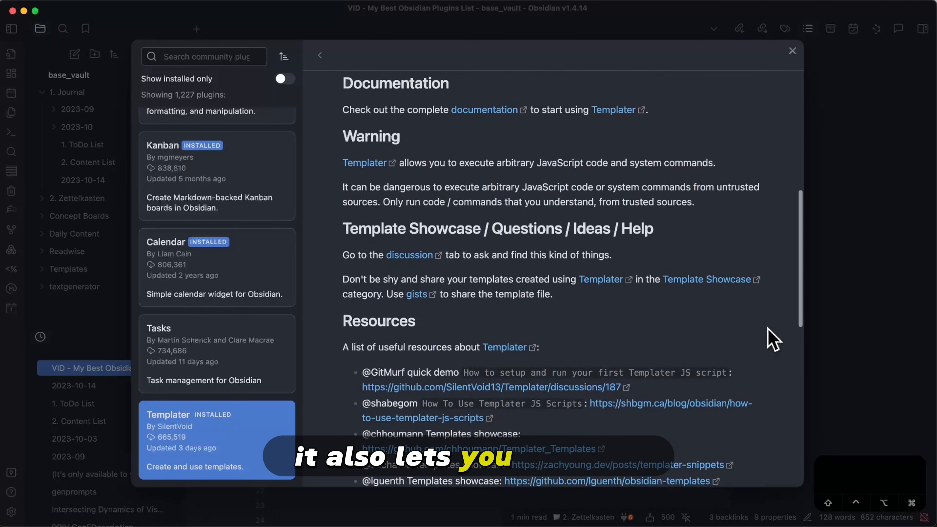
{"action": "scroll", "coordinate": [775, 344], "scroll_direction": "up", "scroll_amount": 10}
{"action": "scroll", "coordinate": [779, 347], "scroll_direction": "down", "scroll_amount": 2}
{"action": "scroll", "coordinate": [779, 352], "scroll_direction": "down", "scroll_amount": 6}
{"action": "scroll", "coordinate": [779, 351], "scroll_direction": "up", "scroll_amount": 8}
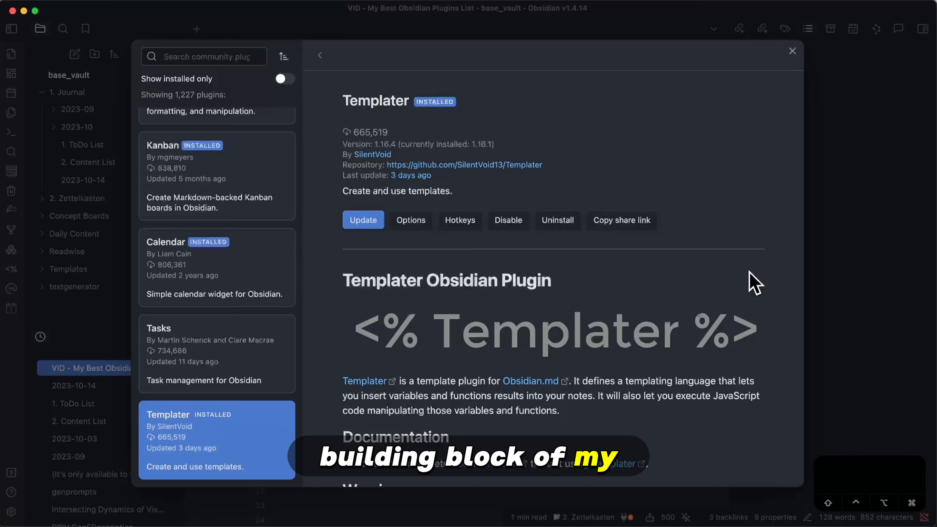
Open the Advanced Slides plugin's details and view its presentation demo
{"action": "scroll", "coordinate": [261, 371], "scroll_direction": "down", "scroll_amount": 2}
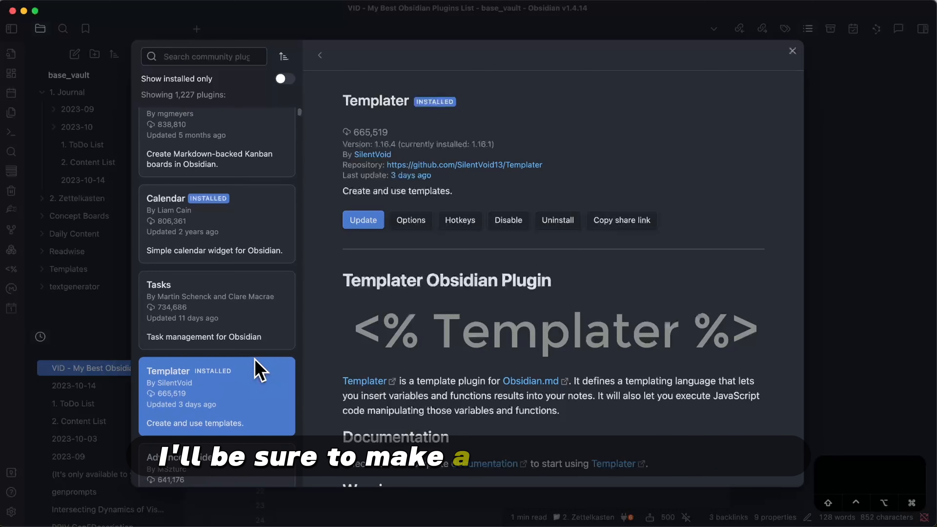
{"action": "scroll", "coordinate": [259, 371], "scroll_direction": "down", "scroll_amount": 2}
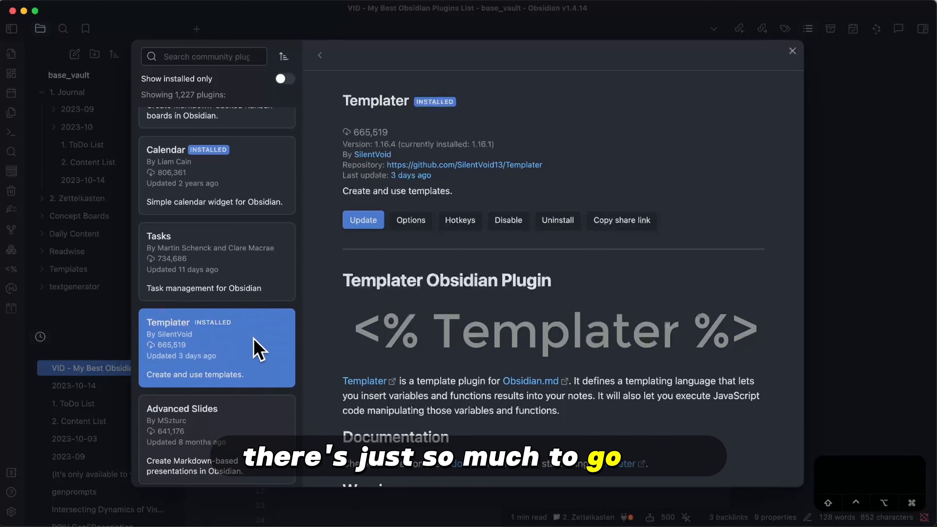
{"action": "scroll", "coordinate": [258, 350], "scroll_direction": "down", "scroll_amount": 4}
{"action": "left_click", "coordinate": [266, 313]}
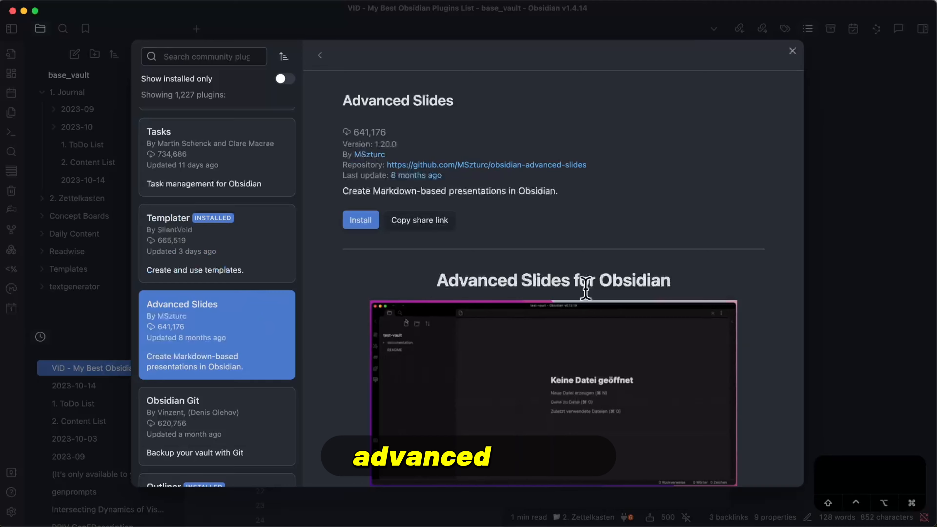
{"action": "scroll", "coordinate": [754, 288], "scroll_direction": "down", "scroll_amount": 3}
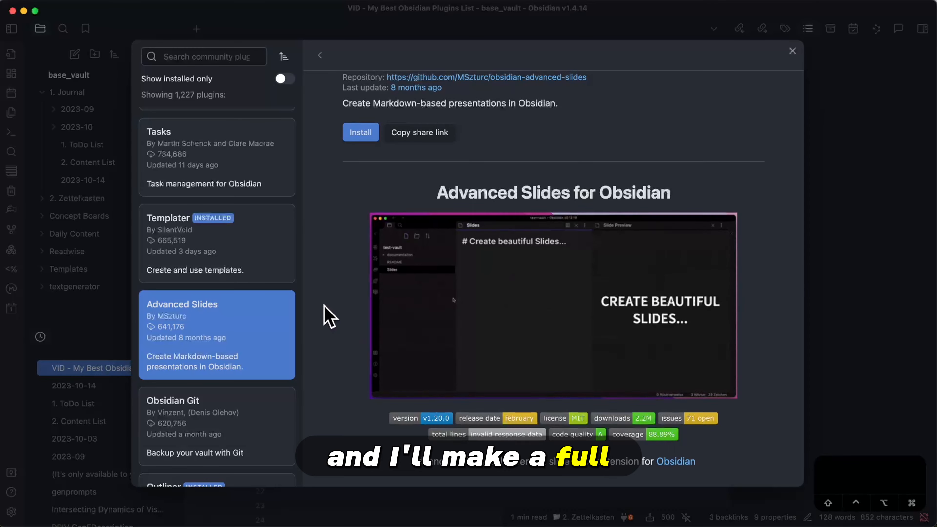
{"action": "scroll", "coordinate": [325, 314], "scroll_direction": "up", "scroll_amount": 3}
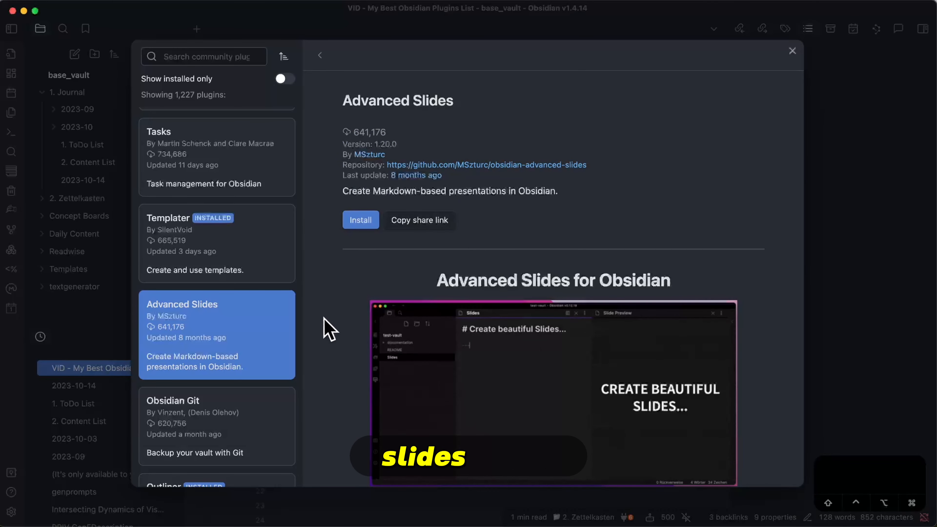
Read the Advanced Slides plugin's features, getting-started links and last update date
{"action": "scroll", "coordinate": [325, 321], "scroll_direction": "down", "scroll_amount": 10}
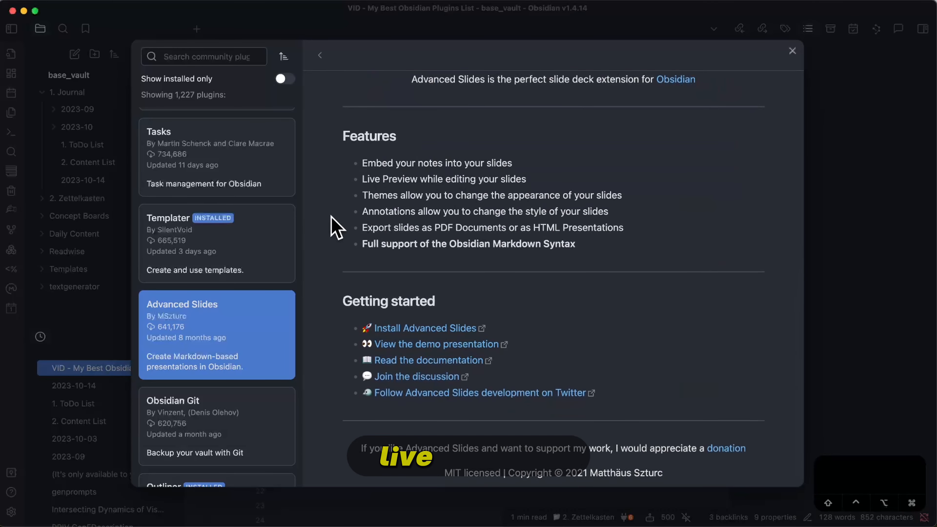
{"action": "scroll", "coordinate": [441, 233], "scroll_direction": "up", "scroll_amount": 6}
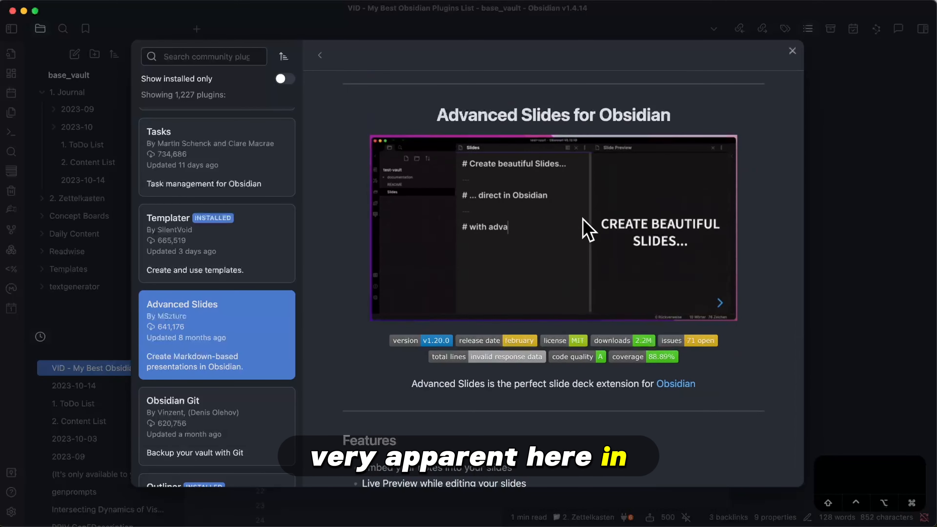
{"action": "scroll", "coordinate": [417, 366], "scroll_direction": "down", "scroll_amount": 6}
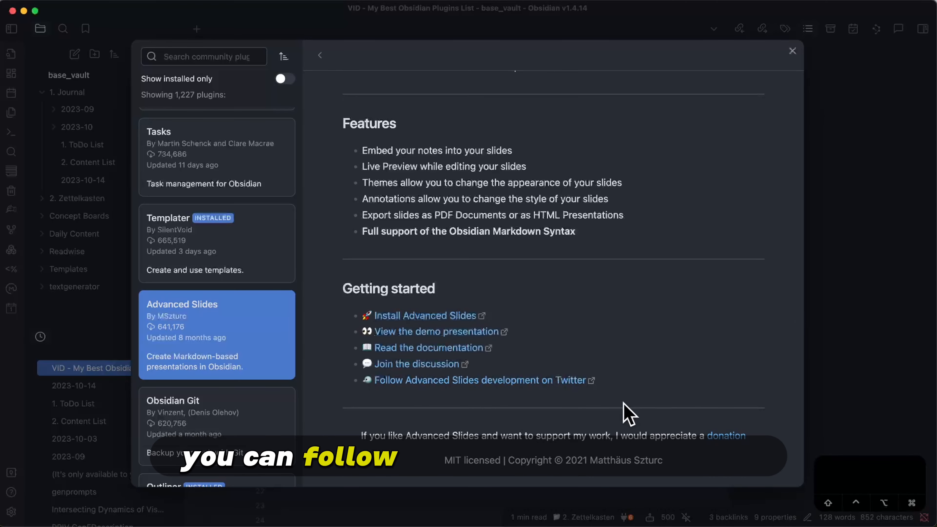
{"action": "scroll", "coordinate": [609, 386], "scroll_direction": "up", "scroll_amount": 10}
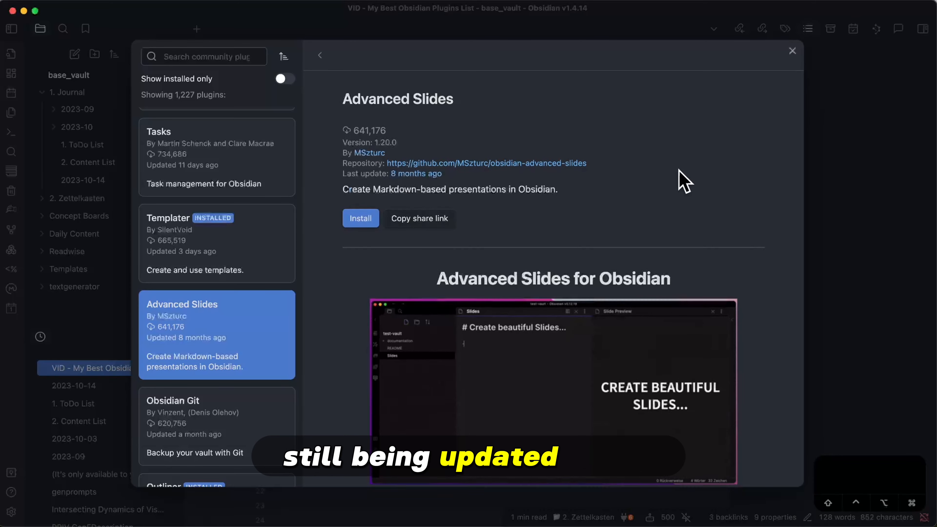
Open the Obsidian Git plugin's details and review its description, highlighted features, backup history view and available commands
{"action": "scroll", "coordinate": [737, 159], "scroll_direction": "down", "scroll_amount": 5}
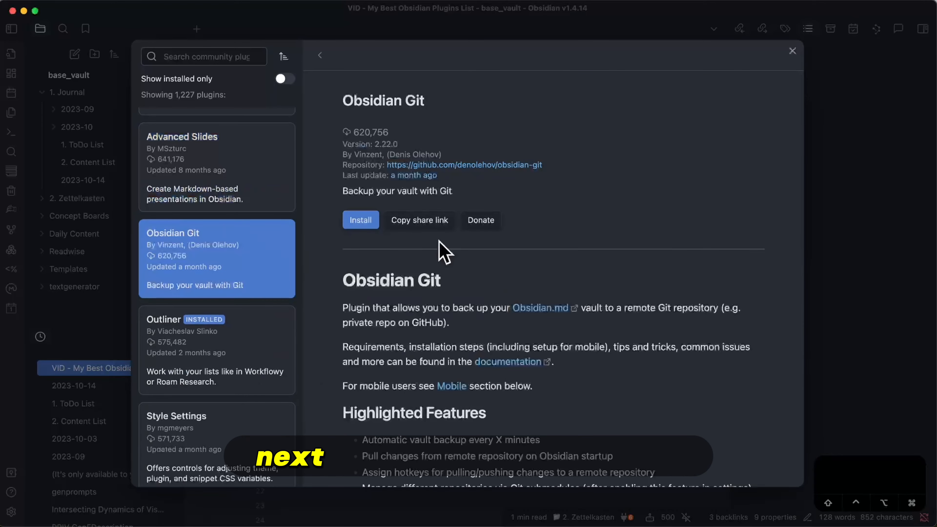
{"action": "scroll", "coordinate": [587, 303], "scroll_direction": "down", "scroll_amount": 8}
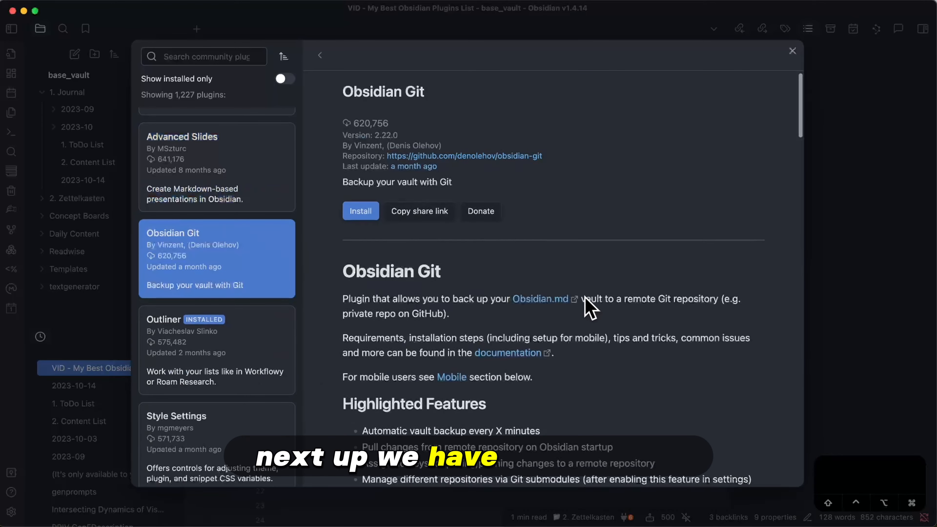
{"action": "scroll", "coordinate": [645, 289], "scroll_direction": "up", "scroll_amount": 3}
{"action": "scroll", "coordinate": [644, 289], "scroll_direction": "down", "scroll_amount": 6}
{"action": "scroll", "coordinate": [644, 289], "scroll_direction": "up", "scroll_amount": 6}
{"action": "scroll", "coordinate": [643, 280], "scroll_direction": "down", "scroll_amount": 20}
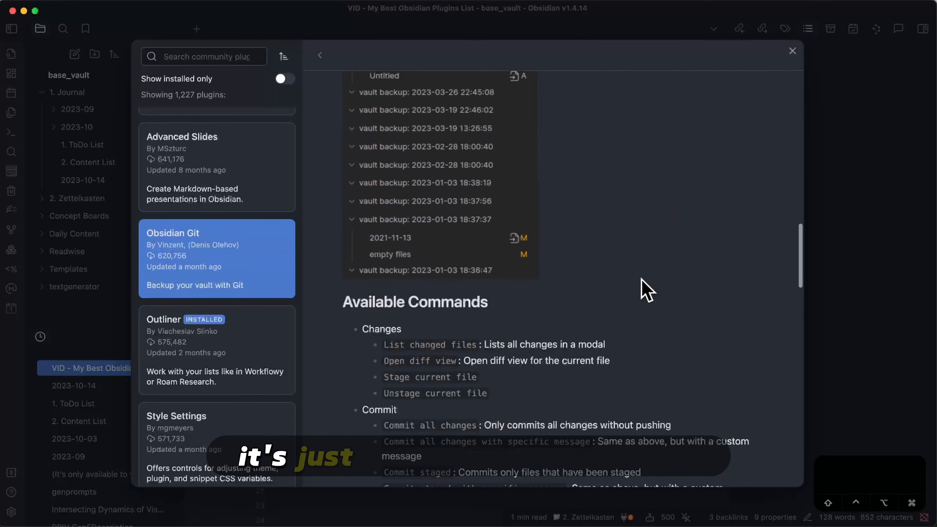
{"action": "scroll", "coordinate": [646, 291], "scroll_direction": "up", "scroll_amount": 20}
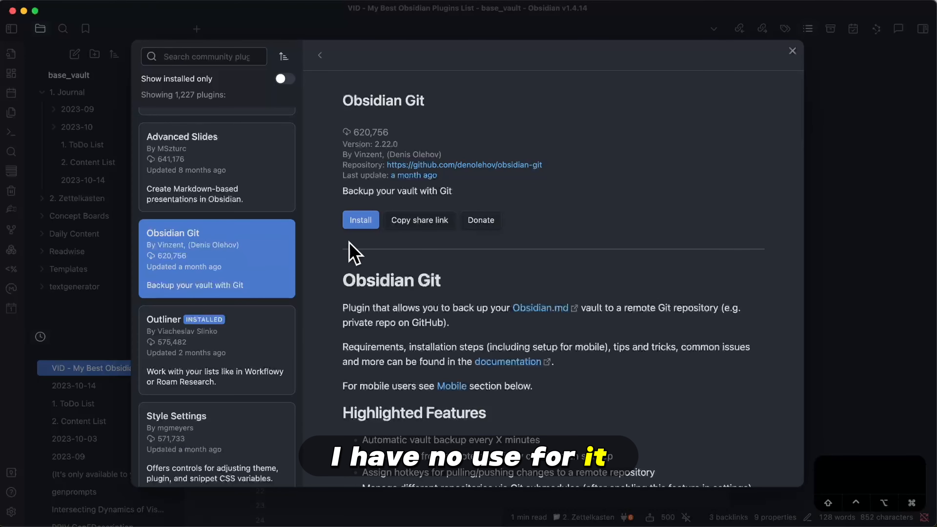
Filter the plugin list to installed ones and open Outliner's details to view its demo and drag-and-drop section
{"action": "scroll", "coordinate": [591, 273], "scroll_direction": "down", "scroll_amount": 5}
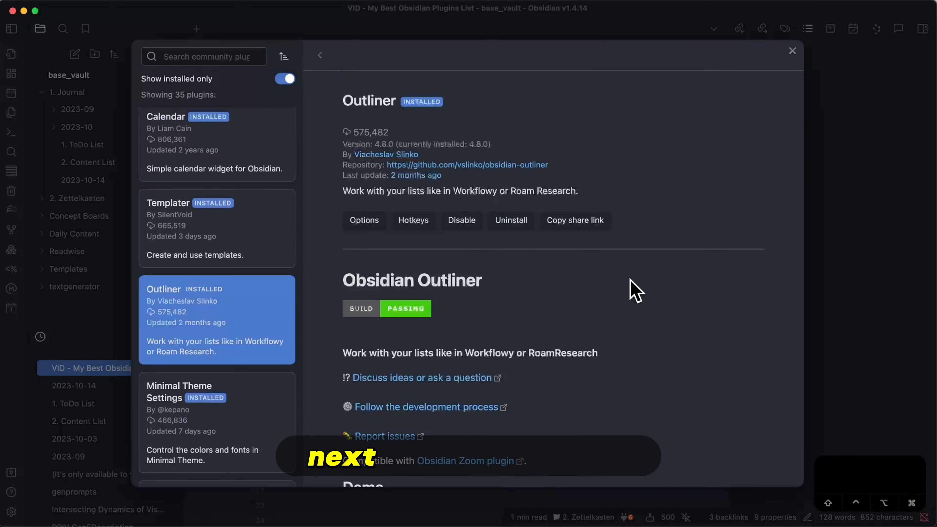
{"action": "scroll", "coordinate": [630, 280], "scroll_direction": "down", "scroll_amount": 6}
{"action": "scroll", "coordinate": [632, 289], "scroll_direction": "down", "scroll_amount": 2}
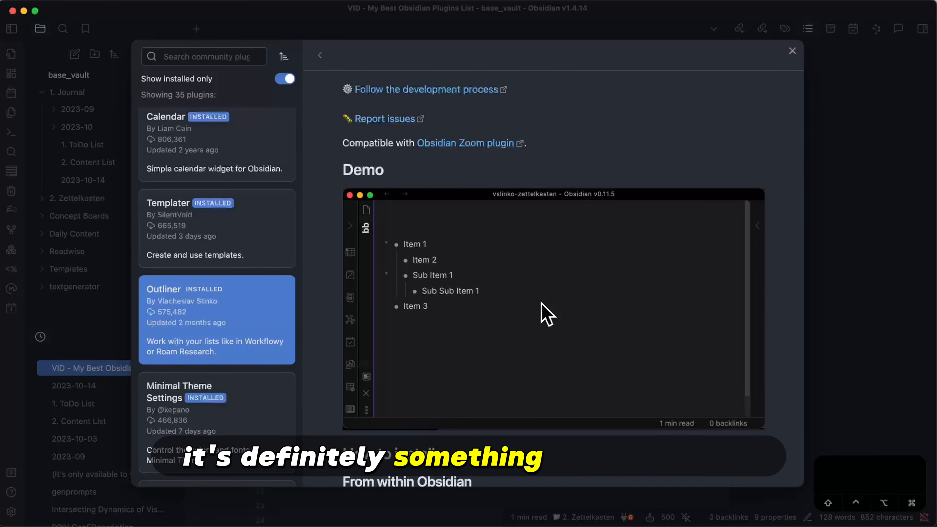
{"action": "scroll", "coordinate": [547, 314], "scroll_direction": "down", "scroll_amount": 2}
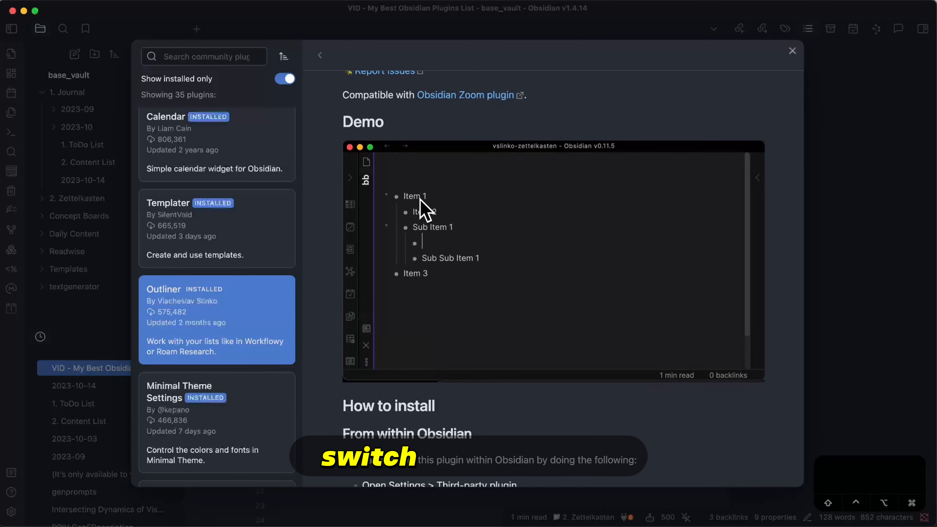
{"action": "scroll", "coordinate": [583, 262], "scroll_direction": "down", "scroll_amount": 10}
{"action": "scroll", "coordinate": [583, 262], "scroll_direction": "down", "scroll_amount": 15}
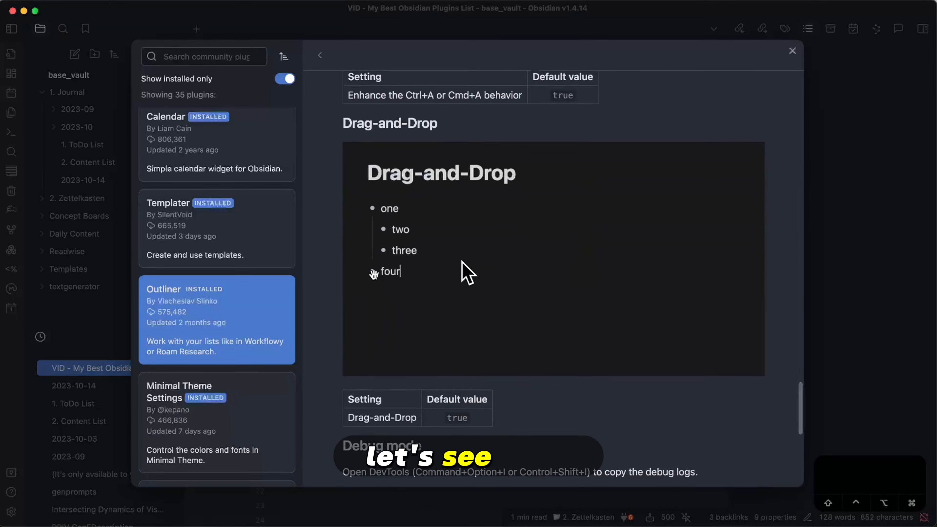
{"action": "scroll", "coordinate": [545, 332], "scroll_direction": "up", "scroll_amount": 2}
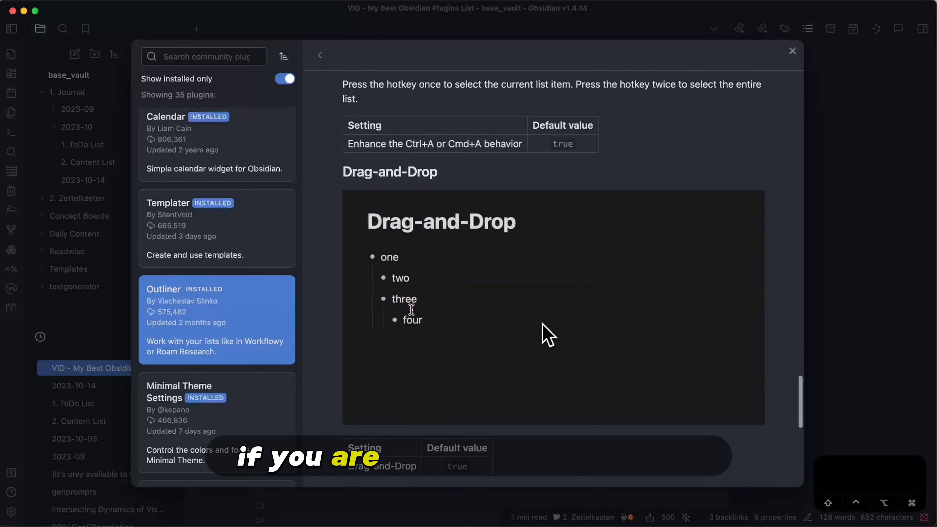
Review Outliner's feature sections on vertical indentation lines, list folding and the hotkeys for moving lists
{"action": "scroll", "coordinate": [548, 334], "scroll_direction": "up", "scroll_amount": 15}
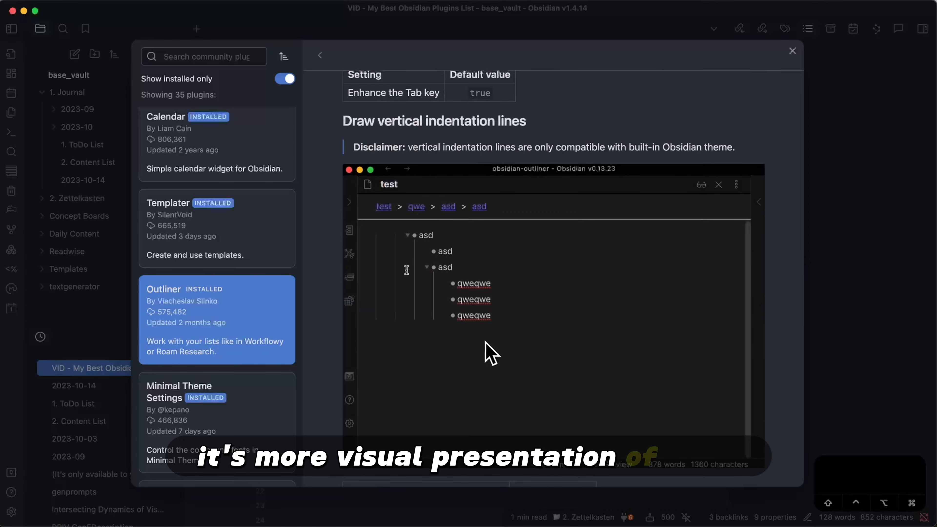
{"action": "scroll", "coordinate": [561, 237], "scroll_direction": "down", "scroll_amount": 10}
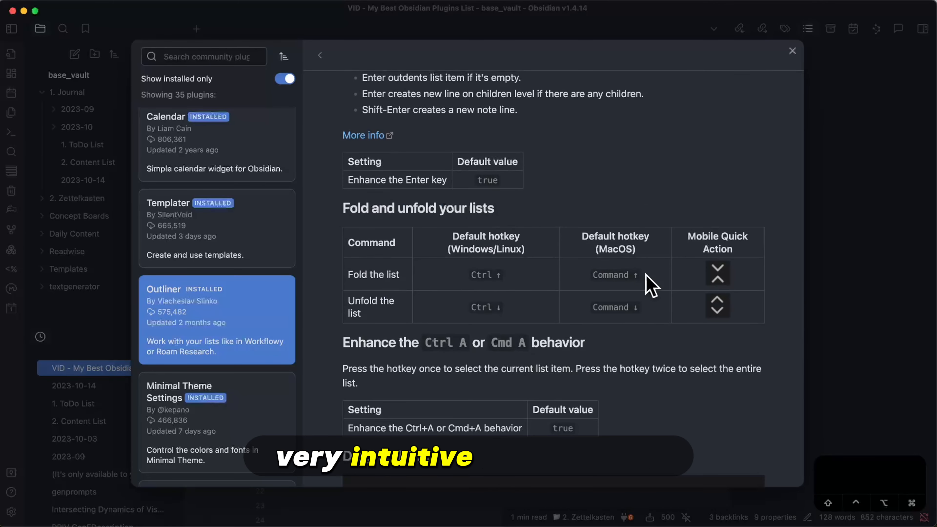
{"action": "scroll", "coordinate": [662, 253], "scroll_direction": "up", "scroll_amount": 10}
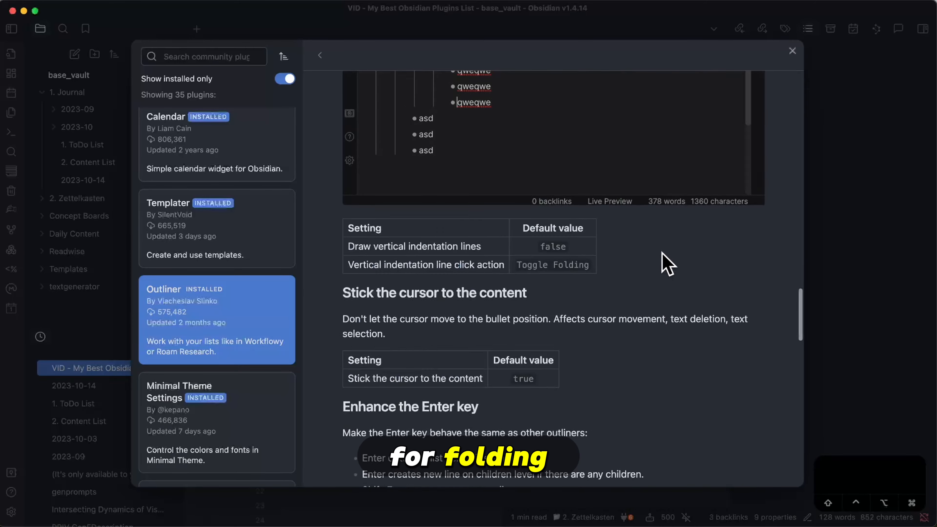
{"action": "scroll", "coordinate": [662, 253], "scroll_direction": "up", "scroll_amount": 10}
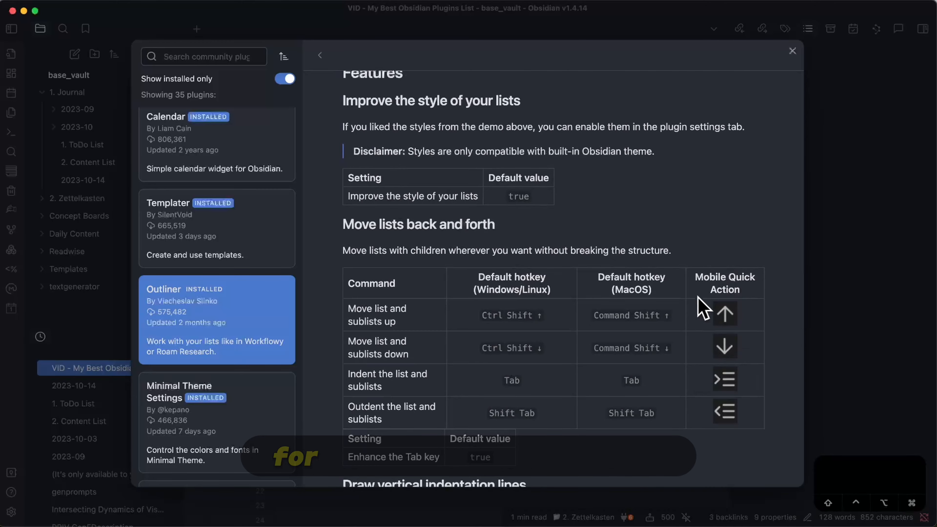
{"action": "scroll", "coordinate": [643, 398], "scroll_direction": "down", "scroll_amount": 10}
{"action": "scroll", "coordinate": [473, 391], "scroll_direction": "up", "scroll_amount": 15}
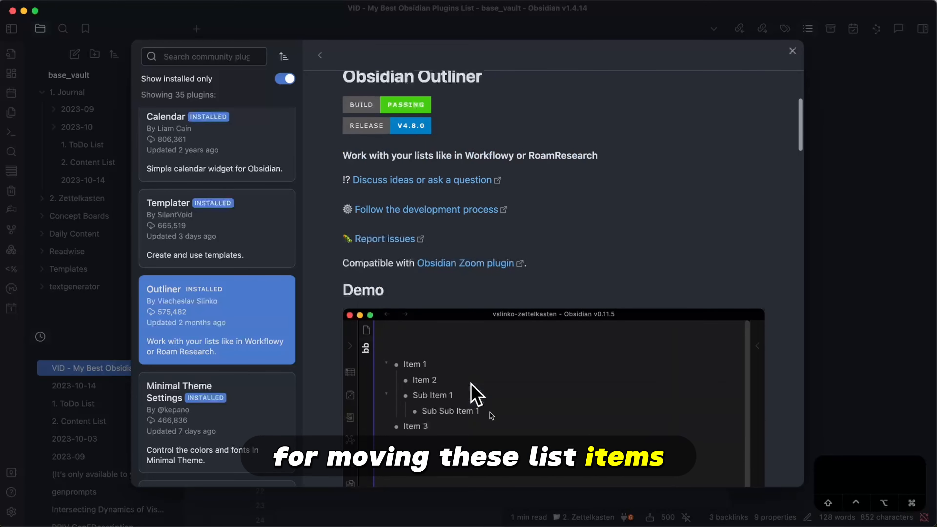
{"action": "scroll", "coordinate": [473, 391], "scroll_direction": "down", "scroll_amount": 3}
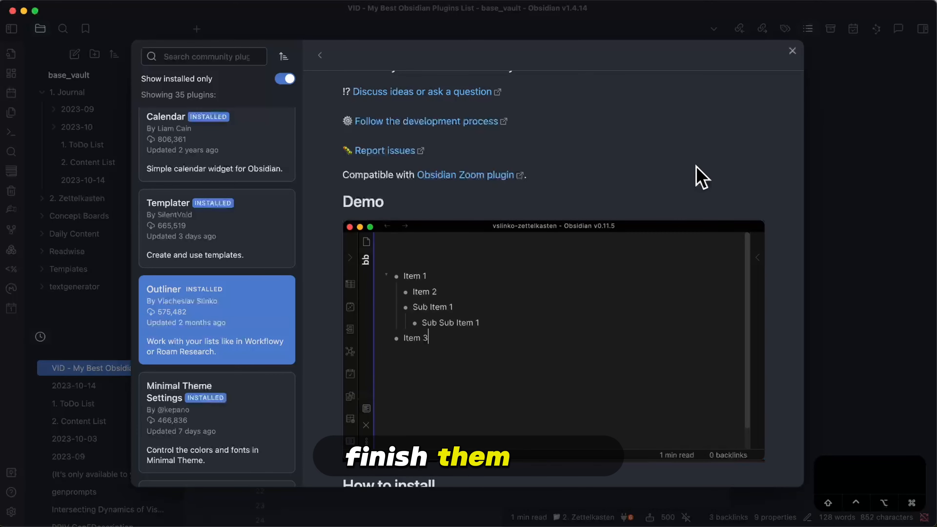
{"action": "scroll", "coordinate": [701, 177], "scroll_direction": "down", "scroll_amount": 20}
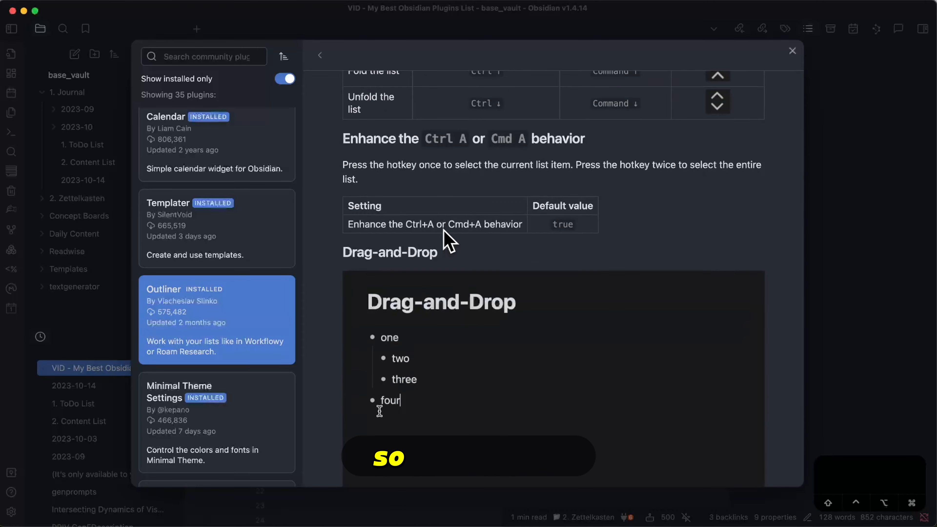
{"action": "scroll", "coordinate": [446, 240], "scroll_direction": "up", "scroll_amount": 3}
Open the Minimal Theme Settings plugin's details and review its preset color schemes, highlighting Gruvbox
{"action": "left_click", "coordinate": [202, 410]}
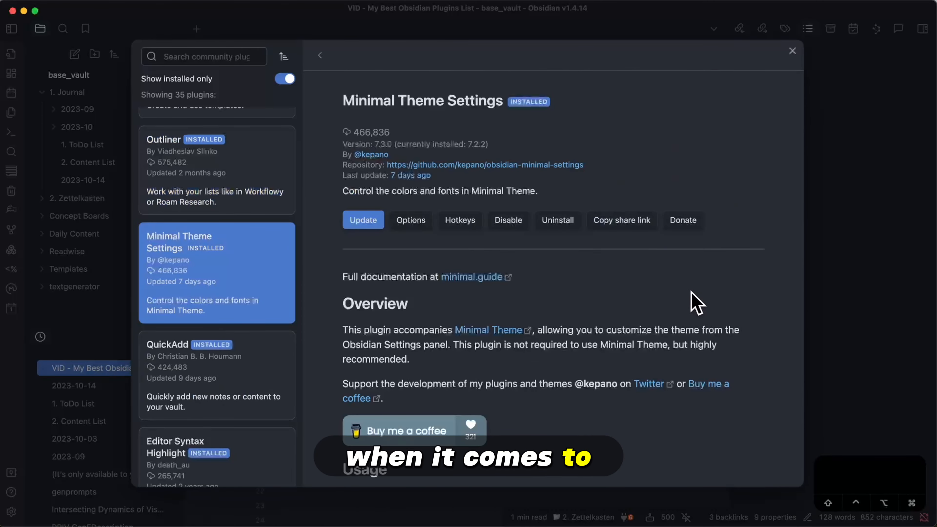
{"action": "scroll", "coordinate": [697, 303], "scroll_direction": "down", "scroll_amount": 15}
{"action": "scroll", "coordinate": [697, 302], "scroll_direction": "down", "scroll_amount": 3}
{"action": "scroll", "coordinate": [696, 303], "scroll_direction": "up", "scroll_amount": 12}
{"action": "scroll", "coordinate": [697, 303], "scroll_direction": "down", "scroll_amount": 1}
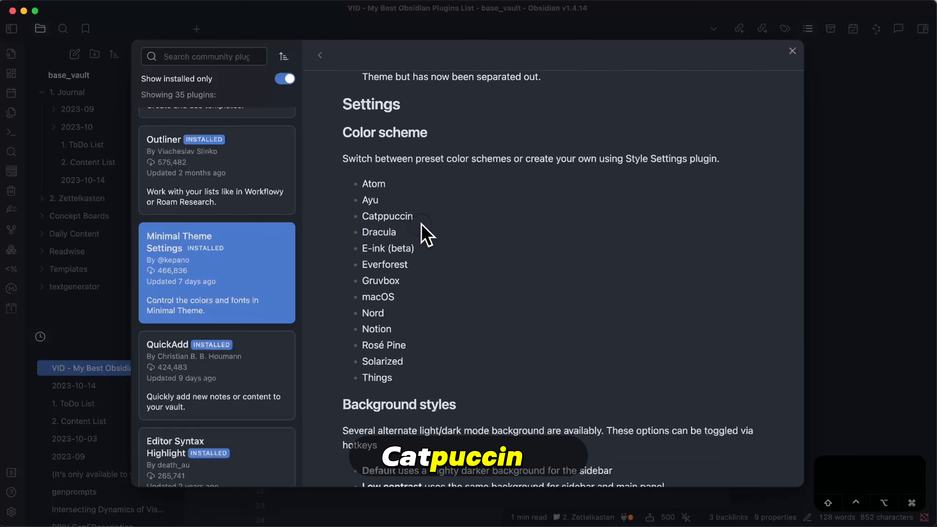
{"action": "left_click_drag", "start_coordinate": [415, 217], "coordinate": [335, 220]}
{"action": "left_click_drag", "start_coordinate": [387, 183], "coordinate": [320, 180]}
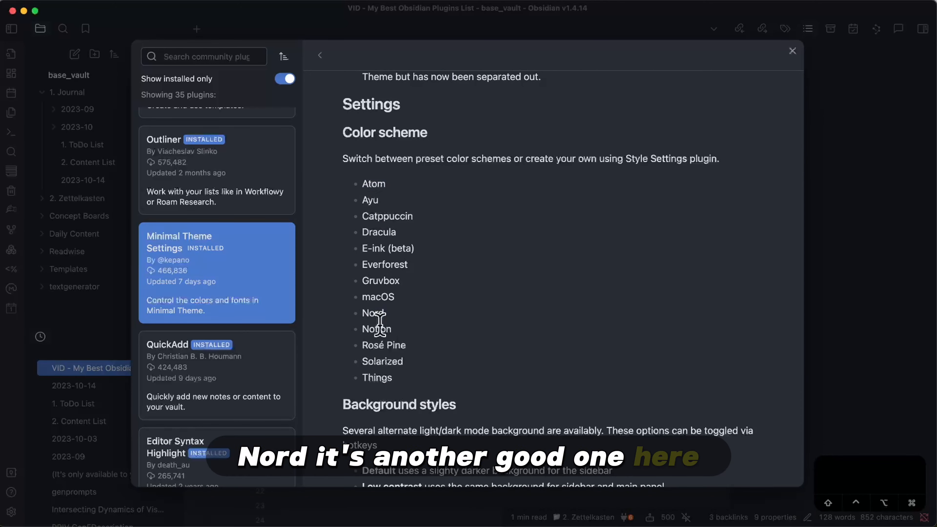
{"action": "left_click_drag", "start_coordinate": [406, 282], "coordinate": [360, 283]}
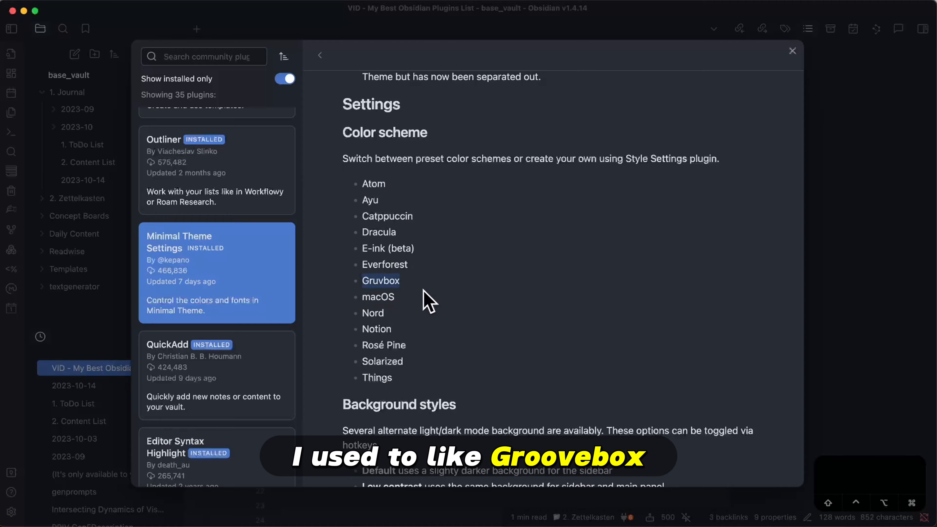
Review the background styles, customization and hotkeys sections of the Minimal Theme Settings plugin
{"action": "scroll", "coordinate": [428, 301], "scroll_direction": "down", "scroll_amount": 8}
{"action": "scroll", "coordinate": [599, 280], "scroll_direction": "down", "scroll_amount": 4}
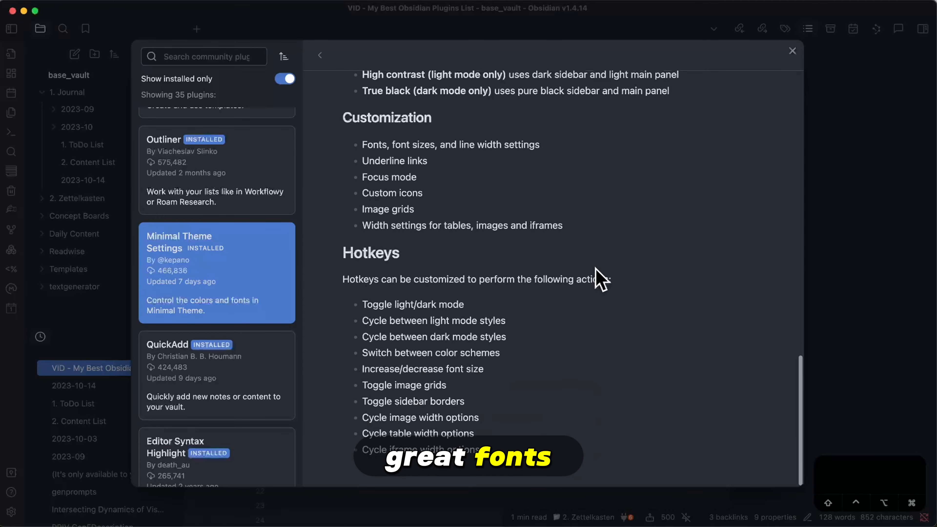
{"action": "scroll", "coordinate": [599, 280], "scroll_direction": "up", "scroll_amount": 12}
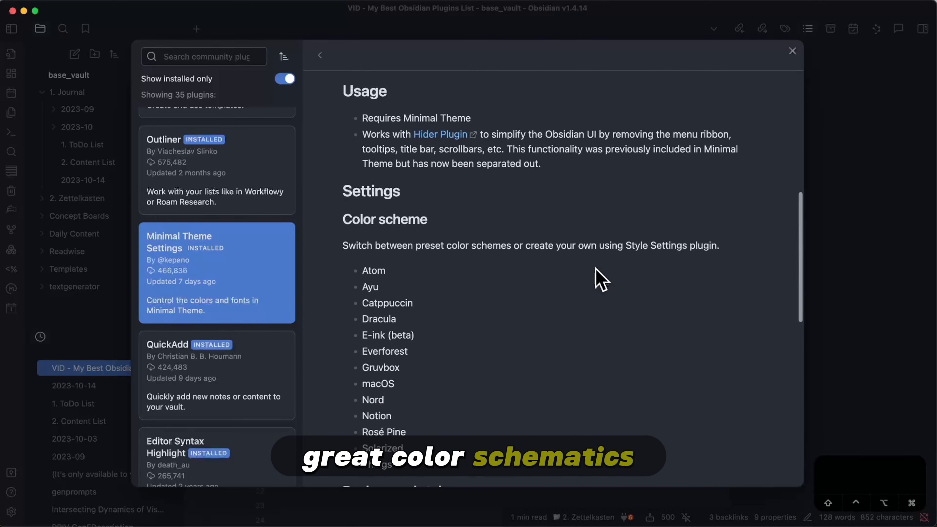
{"action": "scroll", "coordinate": [601, 277], "scroll_direction": "down", "scroll_amount": 8}
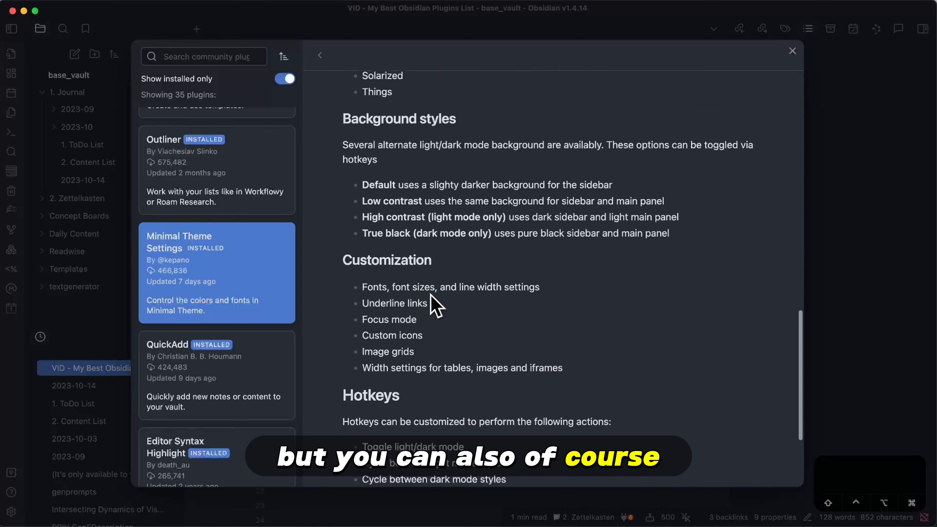
Highlight the customization options for fonts, font sizes and line width, and the width settings for tables, images and iframes
{"action": "left_click_drag", "start_coordinate": [360, 292], "coordinate": [322, 291]}
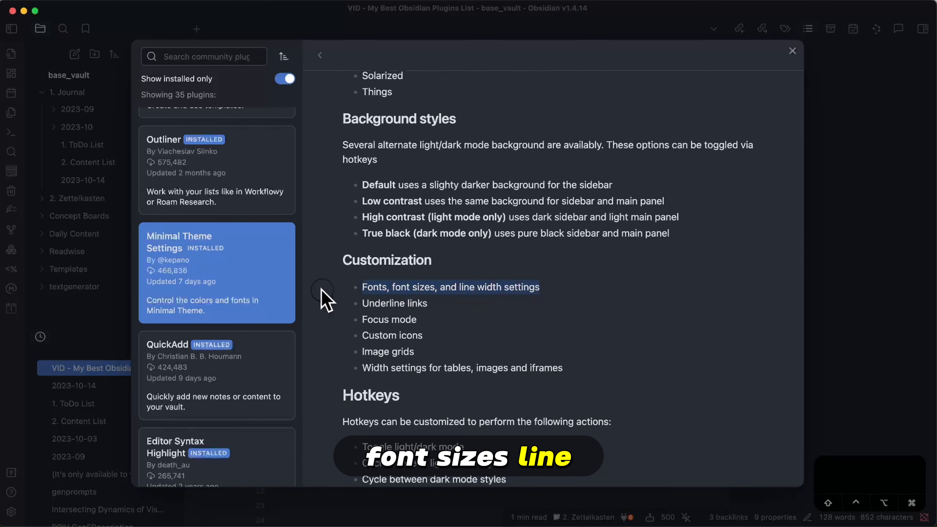
{"action": "left_click", "coordinate": [623, 327]}
{"action": "left_click_drag", "start_coordinate": [611, 392], "coordinate": [328, 265]}
{"action": "left_click", "coordinate": [342, 262]}
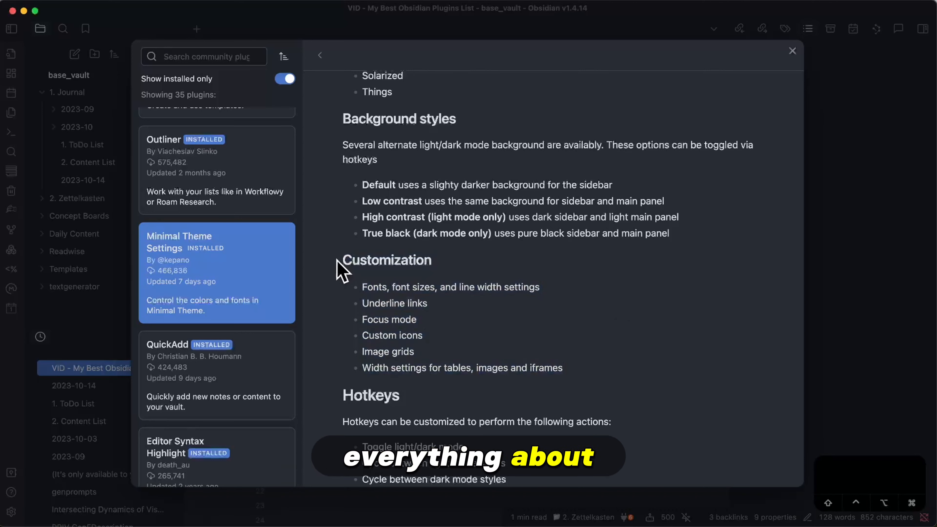
{"action": "left_click_drag", "start_coordinate": [623, 388], "coordinate": [341, 268]}
{"action": "left_click", "coordinate": [596, 341]}
{"action": "left_click_drag", "start_coordinate": [345, 369], "coordinate": [568, 384]}
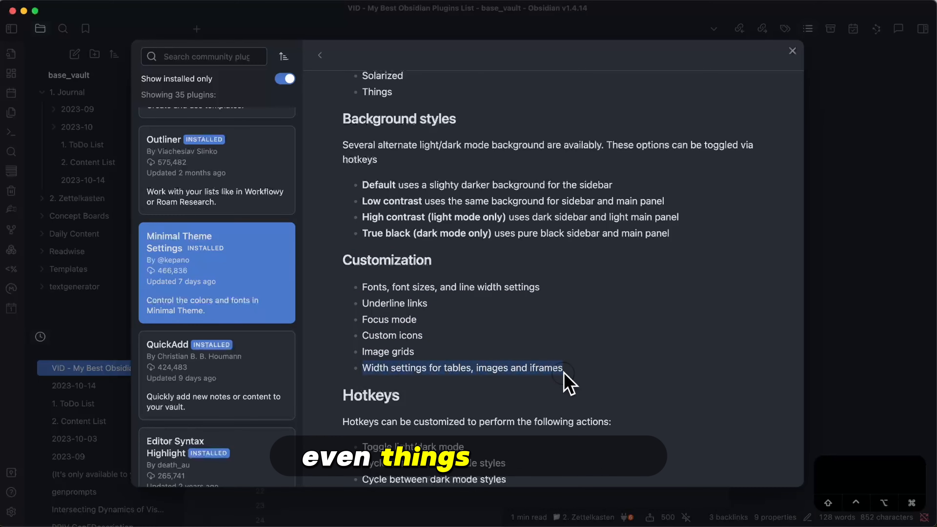
{"action": "left_click", "coordinate": [563, 372]}
{"action": "left_click_drag", "start_coordinate": [434, 369], "coordinate": [563, 368]}
{"action": "left_click", "coordinate": [587, 371]}
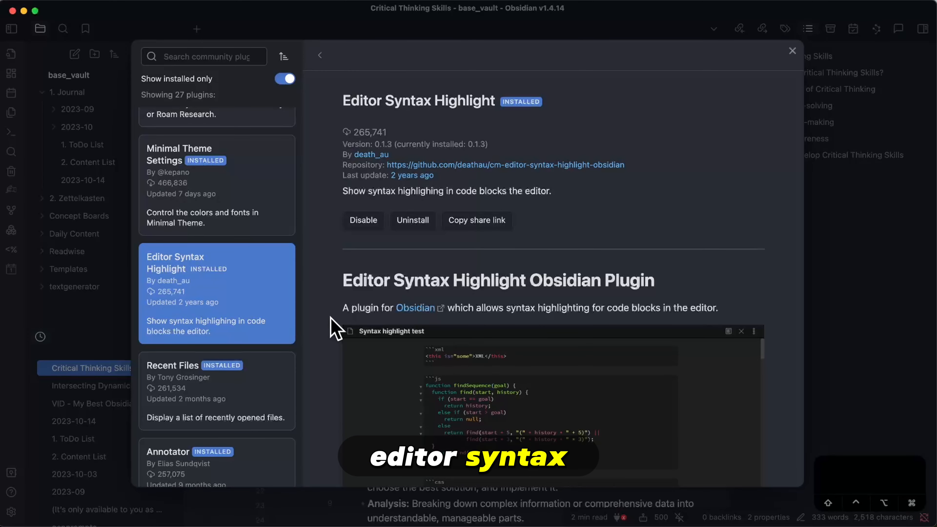
Open the Editor Syntax Highlight plugin's details and review its code block example, installation notes, version history and last update date
{"action": "scroll", "coordinate": [334, 328], "scroll_direction": "down", "scroll_amount": 5}
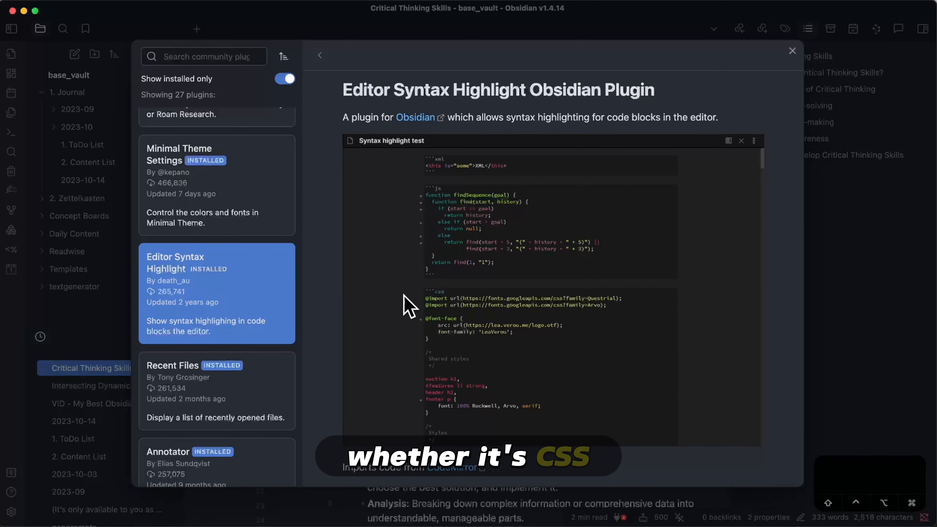
{"action": "scroll", "coordinate": [680, 429], "scroll_direction": "down", "scroll_amount": 15}
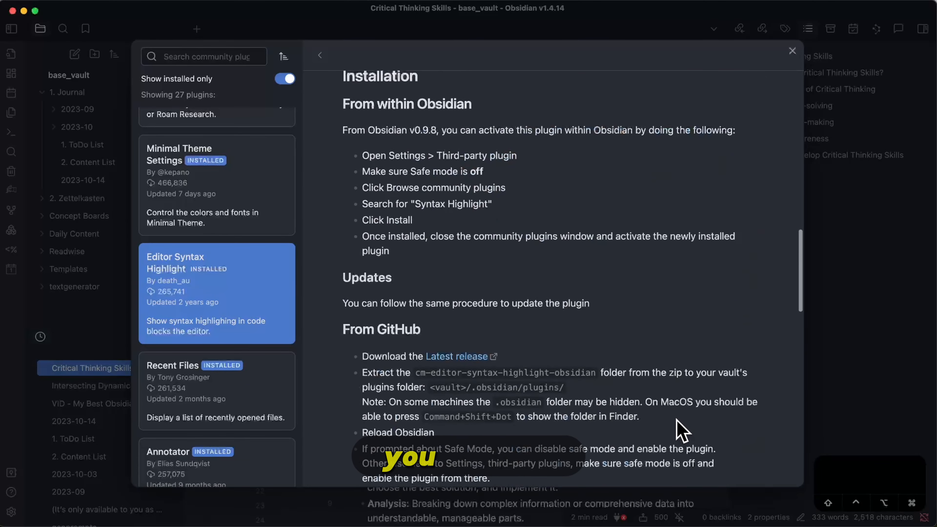
{"action": "scroll", "coordinate": [680, 430], "scroll_direction": "down", "scroll_amount": 20}
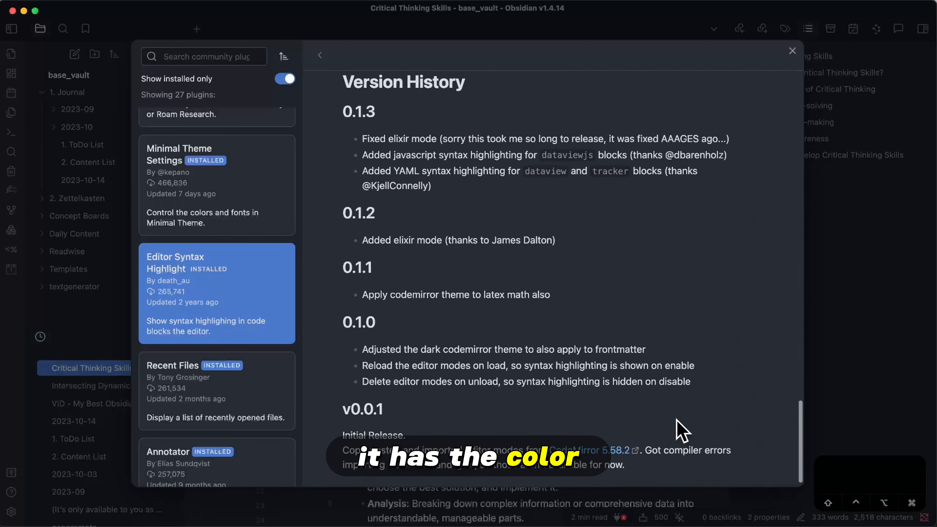
{"action": "scroll", "coordinate": [680, 429], "scroll_direction": "up", "scroll_amount": 20}
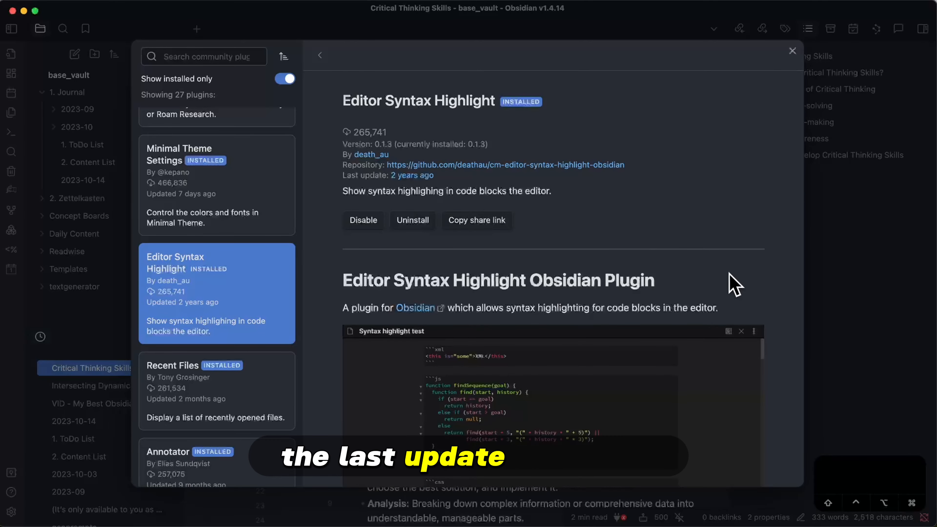
{"action": "scroll", "coordinate": [772, 296], "scroll_direction": "down", "scroll_amount": 3}
{"action": "scroll", "coordinate": [773, 296], "scroll_direction": "down", "scroll_amount": 4}
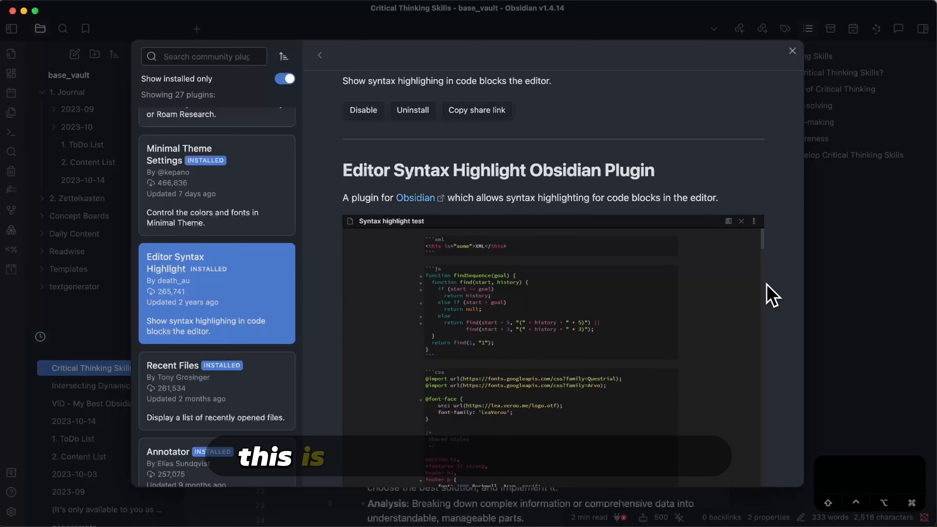
{"action": "scroll", "coordinate": [772, 295], "scroll_direction": "up", "scroll_amount": 3}
{"action": "scroll", "coordinate": [772, 295], "scroll_direction": "down", "scroll_amount": 1}
{"action": "scroll", "coordinate": [772, 295], "scroll_direction": "up", "scroll_amount": 1}
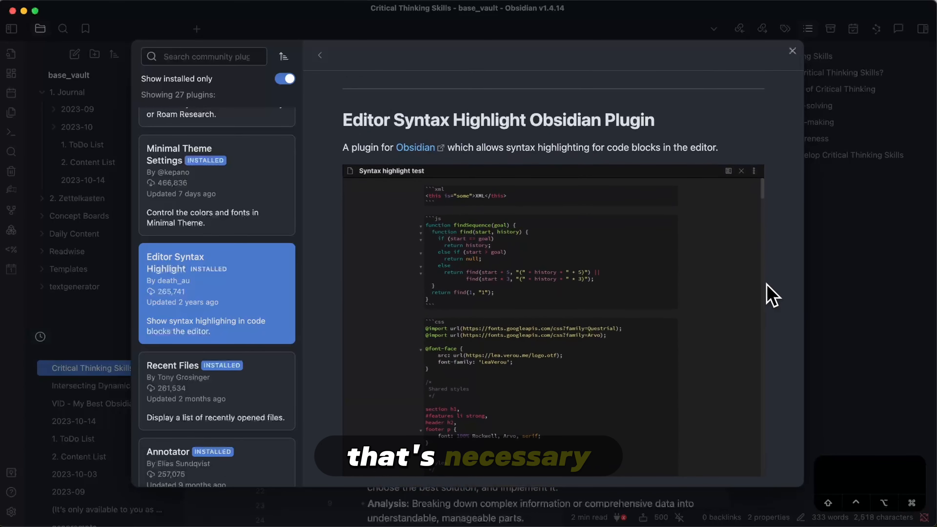
{"action": "scroll", "coordinate": [772, 295], "scroll_direction": "down", "scroll_amount": 5}
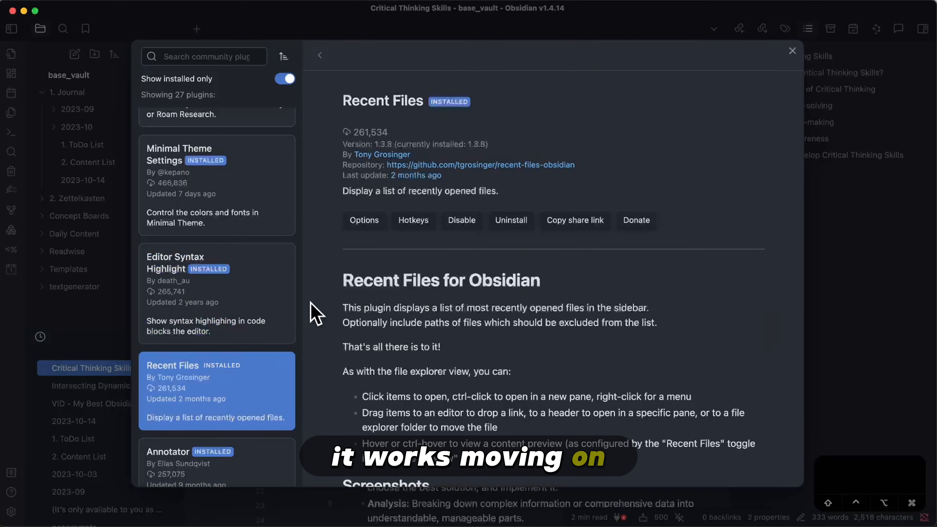
Open the Recent Files plugin's details, read its description and close the settings to return to the vault
{"action": "scroll", "coordinate": [311, 303], "scroll_direction": "down", "scroll_amount": 2}
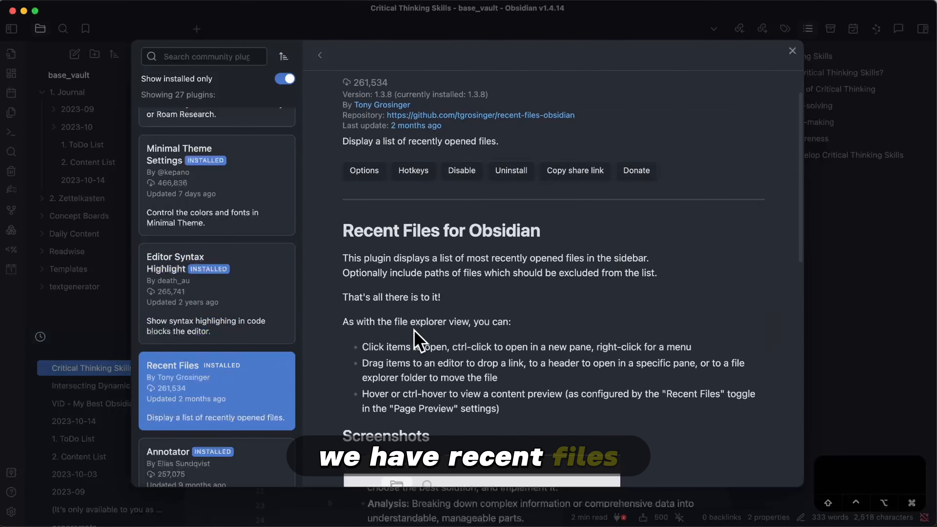
{"action": "left_click", "coordinate": [890, 285]}
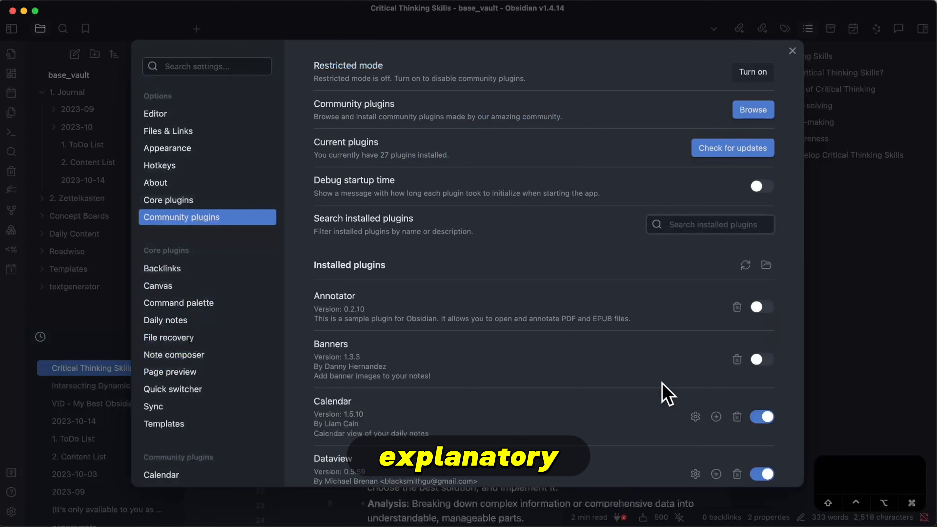
{"action": "key", "text": "Escape"}
Browse the list of recently opened files in the vault's sidebar
{"action": "scroll", "coordinate": [118, 415], "scroll_direction": "down", "scroll_amount": 5}
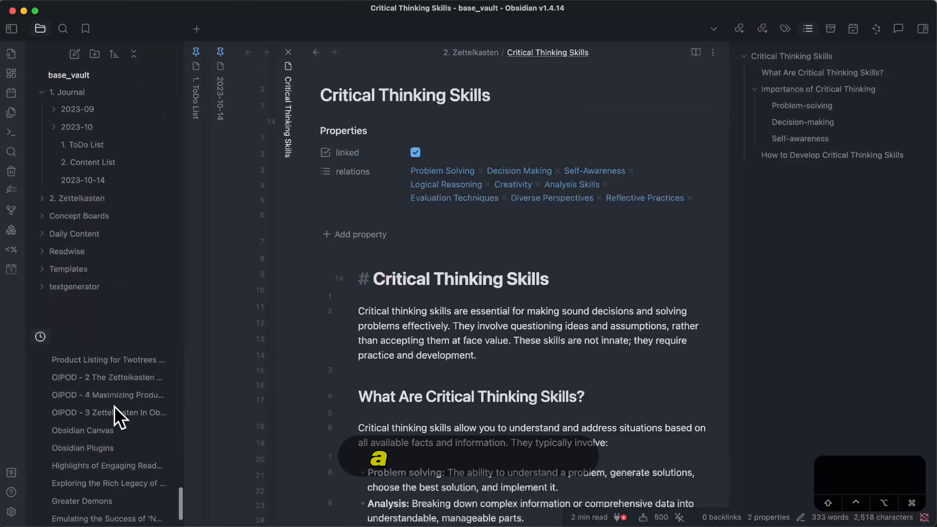
{"action": "scroll", "coordinate": [117, 417], "scroll_direction": "up", "scroll_amount": 5}
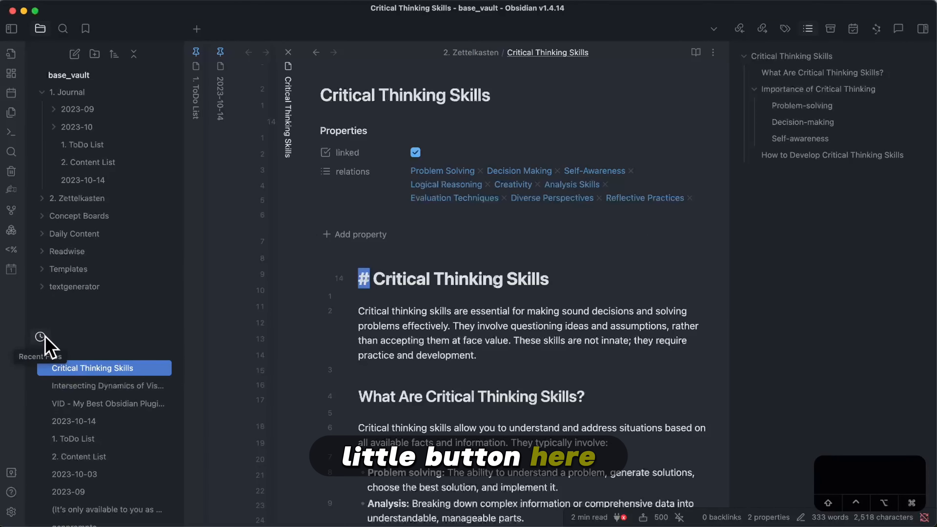
{"action": "scroll", "coordinate": [85, 469], "scroll_direction": "down", "scroll_amount": 5}
{"action": "scroll", "coordinate": [83, 469], "scroll_direction": "up", "scroll_amount": 5}
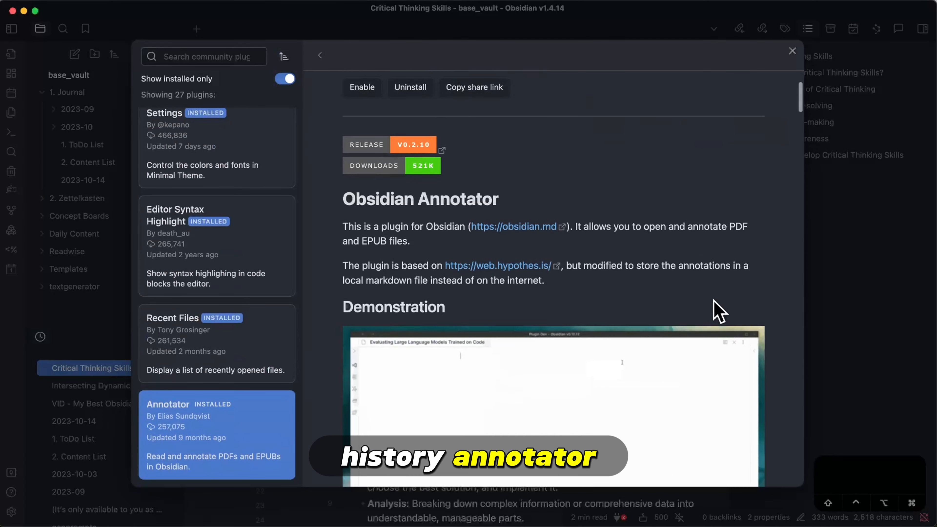
Review the Annotator plugin's demonstration and its notes on annotating files and editing annotations in markdown
{"action": "scroll", "coordinate": [714, 310], "scroll_direction": "down", "scroll_amount": 5}
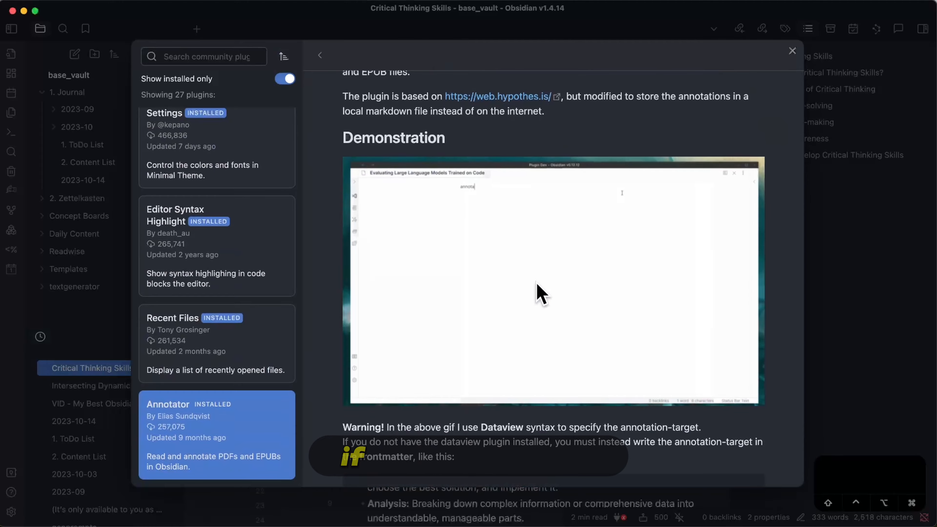
{"action": "scroll", "coordinate": [536, 373], "scroll_direction": "down", "scroll_amount": 15}
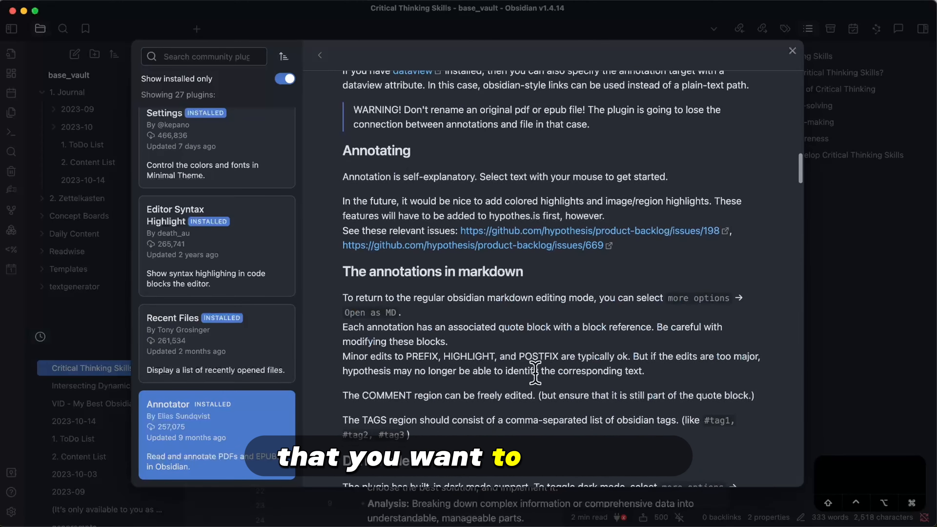
{"action": "scroll", "coordinate": [536, 373], "scroll_direction": "up", "scroll_amount": 15}
{"action": "scroll", "coordinate": [535, 380], "scroll_direction": "down", "scroll_amount": 3}
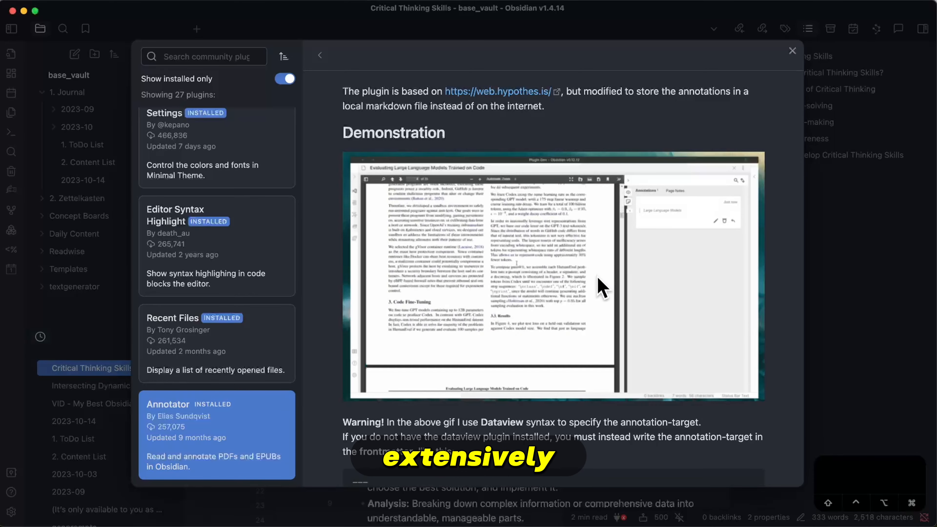
{"action": "scroll", "coordinate": [601, 290], "scroll_direction": "up", "scroll_amount": 2}
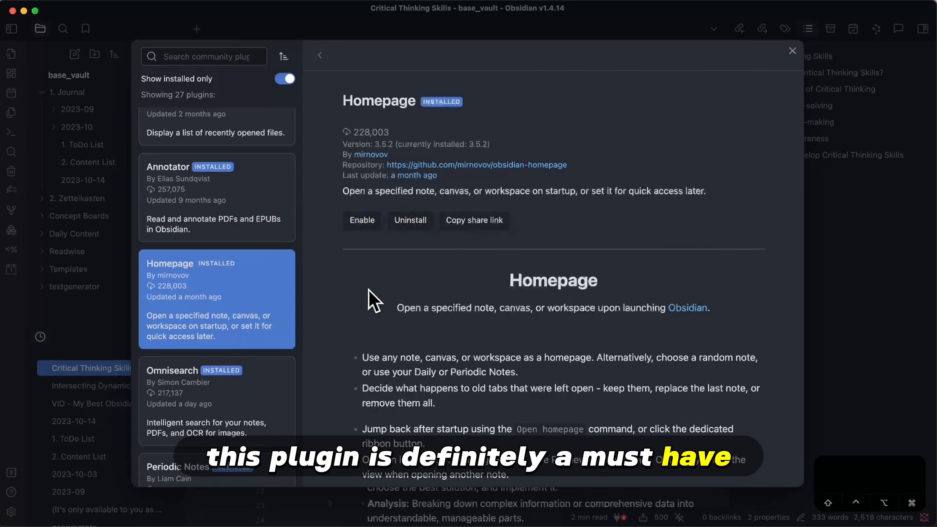
Review the Homepage plugin's description and feature list for opening a note, canvas or workspace on startup
{"action": "scroll", "coordinate": [338, 331], "scroll_direction": "down", "scroll_amount": 2}
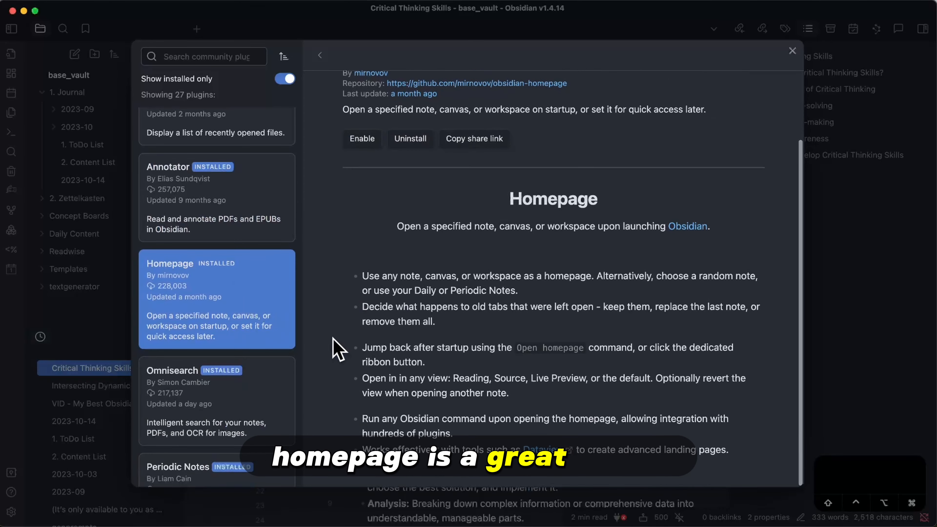
{"action": "scroll", "coordinate": [334, 340], "scroll_direction": "up", "scroll_amount": 2}
{"action": "scroll", "coordinate": [334, 340], "scroll_direction": "down", "scroll_amount": 2}
{"action": "scroll", "coordinate": [333, 339], "scroll_direction": "up", "scroll_amount": 2}
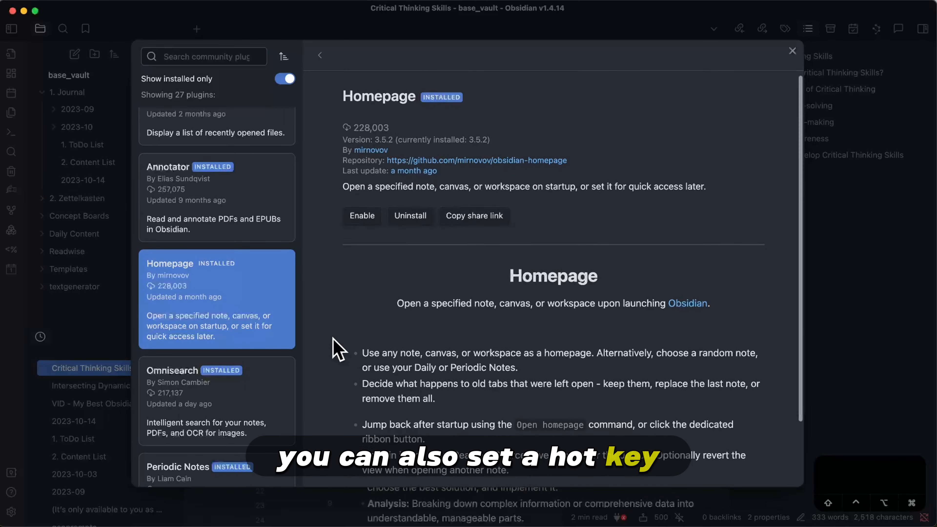
{"action": "scroll", "coordinate": [337, 349], "scroll_direction": "down", "scroll_amount": 2}
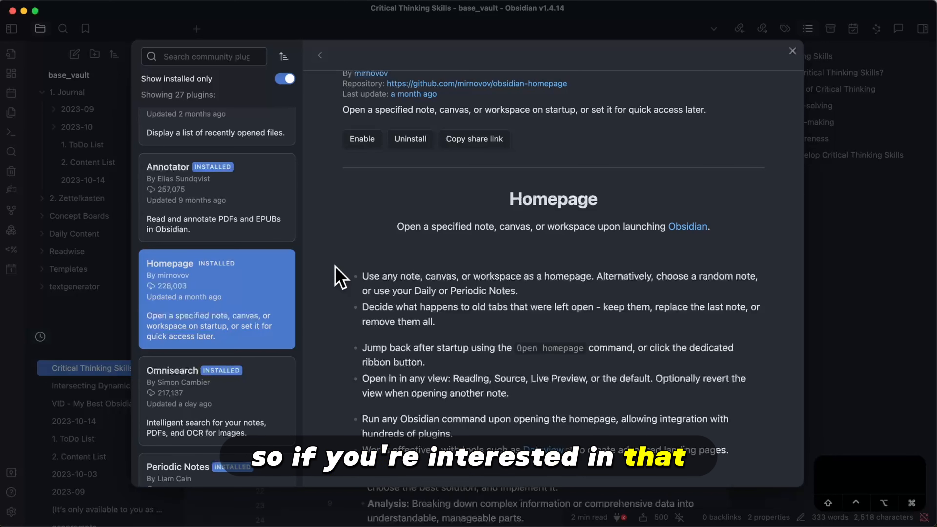
Open the Omnisearch plugin's details, read its description and search example, and close the settings to return to the note
{"action": "key", "text": "Down"}
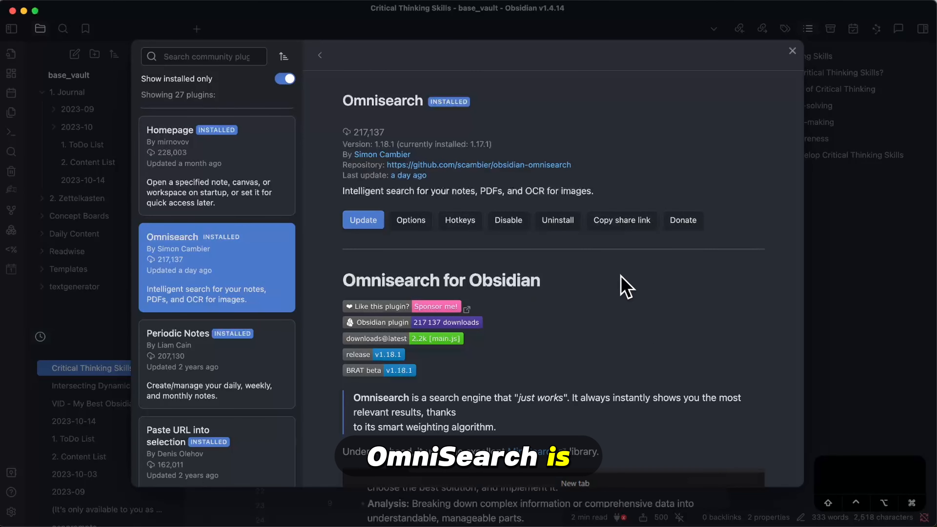
{"action": "scroll", "coordinate": [626, 288], "scroll_direction": "down", "scroll_amount": 5}
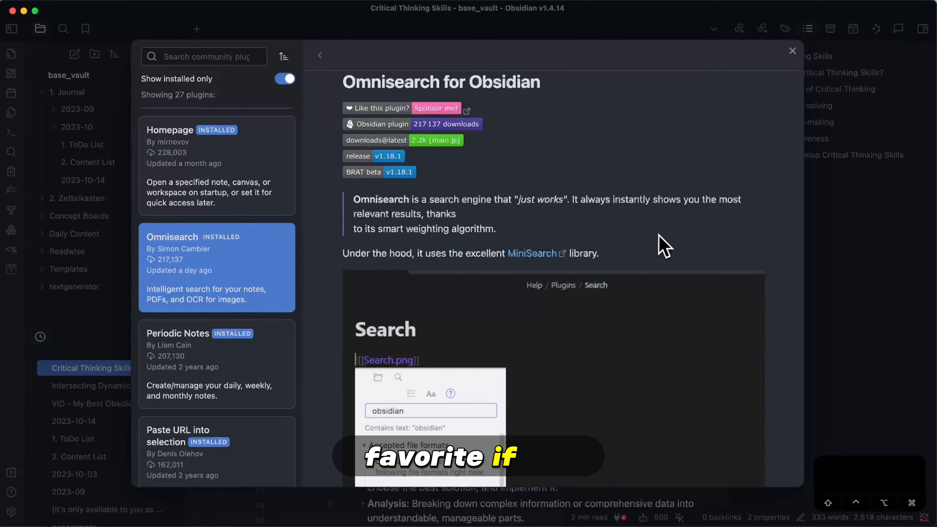
{"action": "scroll", "coordinate": [663, 245], "scroll_direction": "down", "scroll_amount": 6}
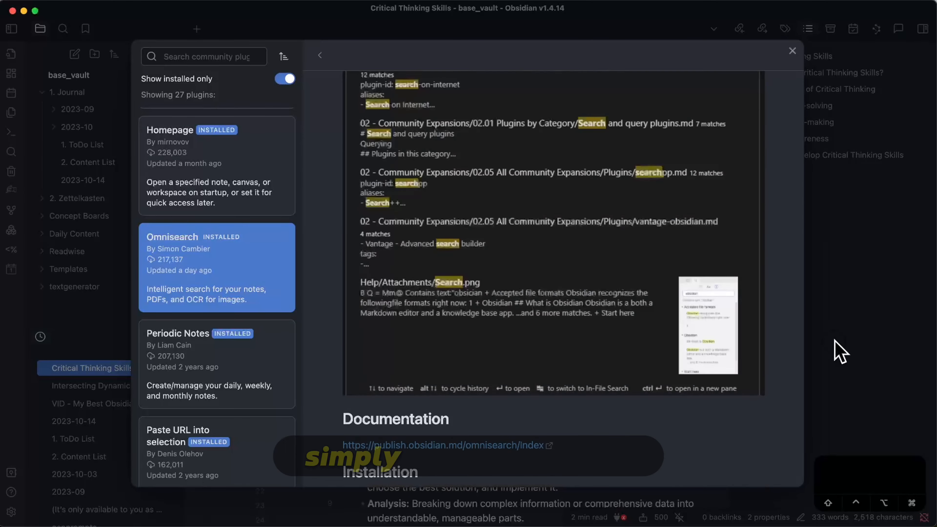
{"action": "key", "text": "Escape"}
{"action": "key", "text": "Escape"}
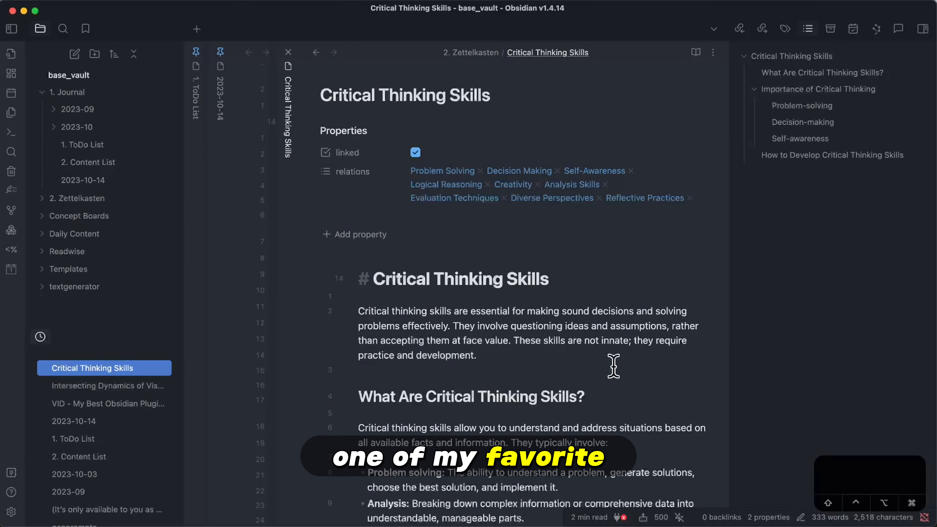
Search the whole vault with Omnisearch for "water lemon"
{"action": "left_click", "coordinate": [614, 367]}
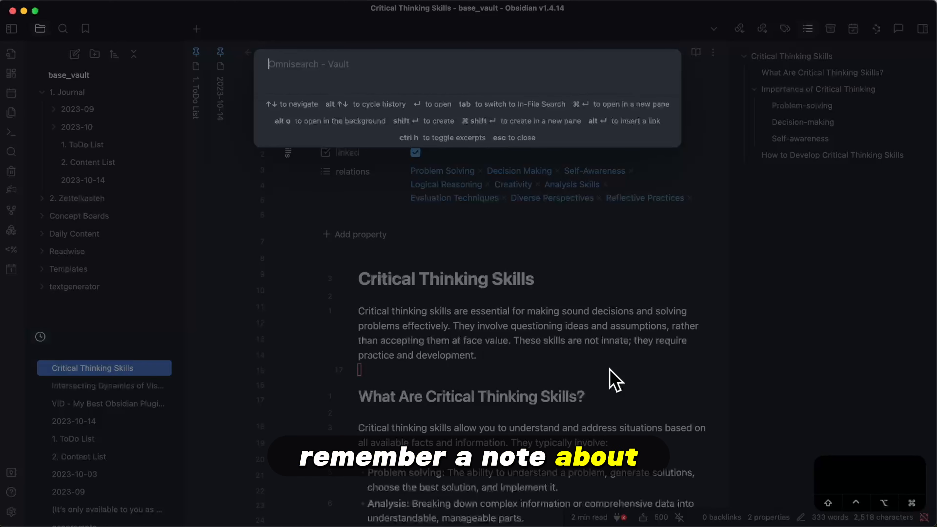
{"action": "type", "text": "water"}
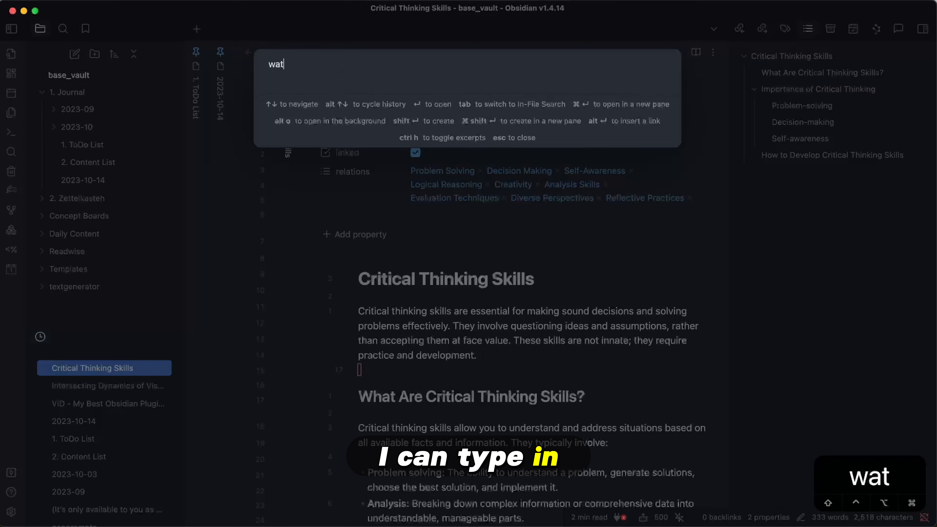
{"action": "type", "text": " lemon"}
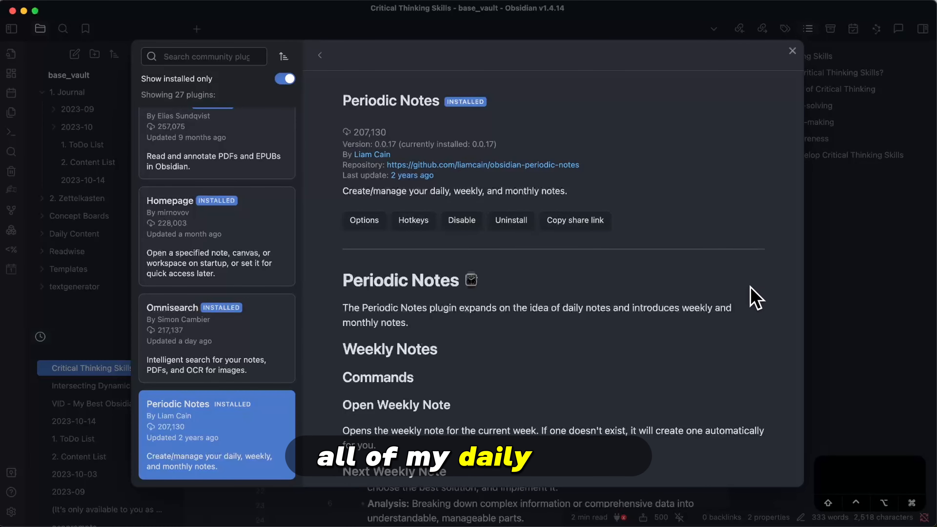
Read the Periodic Notes plugin's weekly note commands and highlight the Next Weekly Note and Previous Weekly Note headings
{"action": "scroll", "coordinate": [752, 296], "scroll_direction": "down", "scroll_amount": 3}
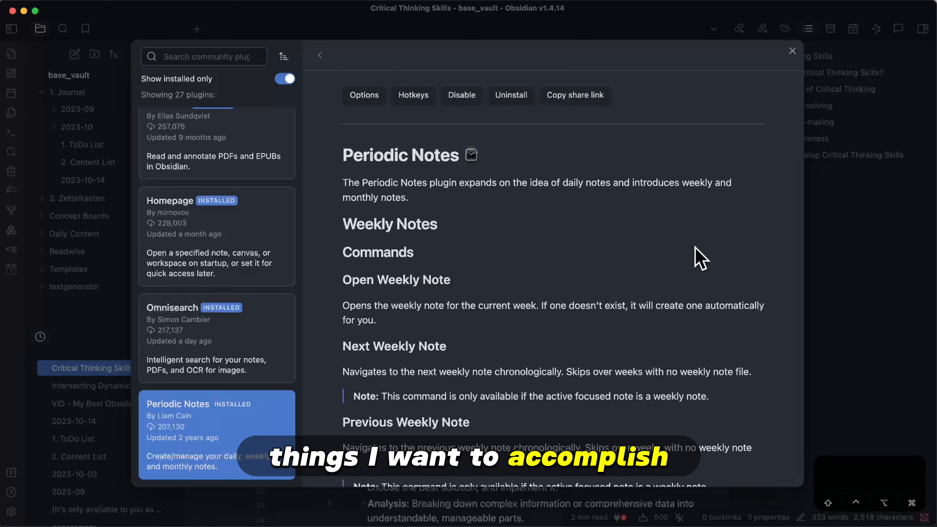
{"action": "scroll", "coordinate": [501, 249], "scroll_direction": "down", "scroll_amount": 2}
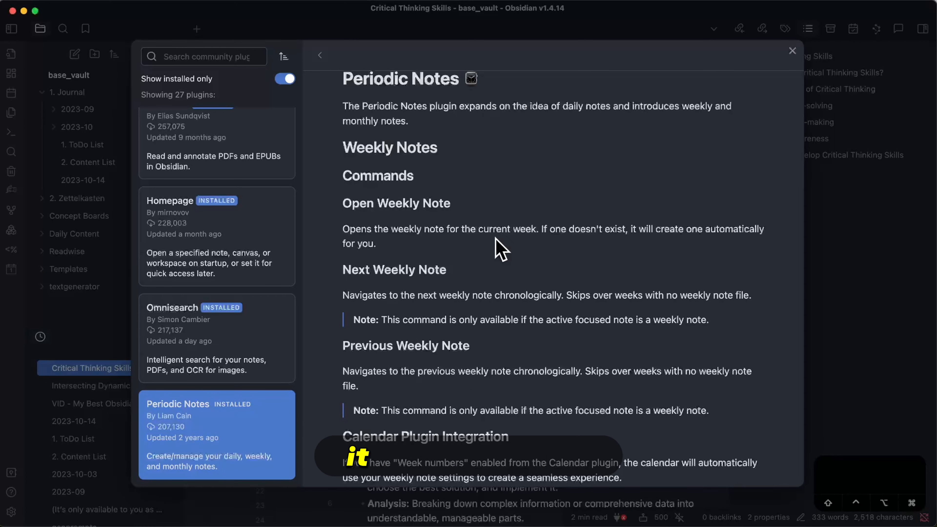
{"action": "scroll", "coordinate": [627, 188], "scroll_direction": "down", "scroll_amount": 2}
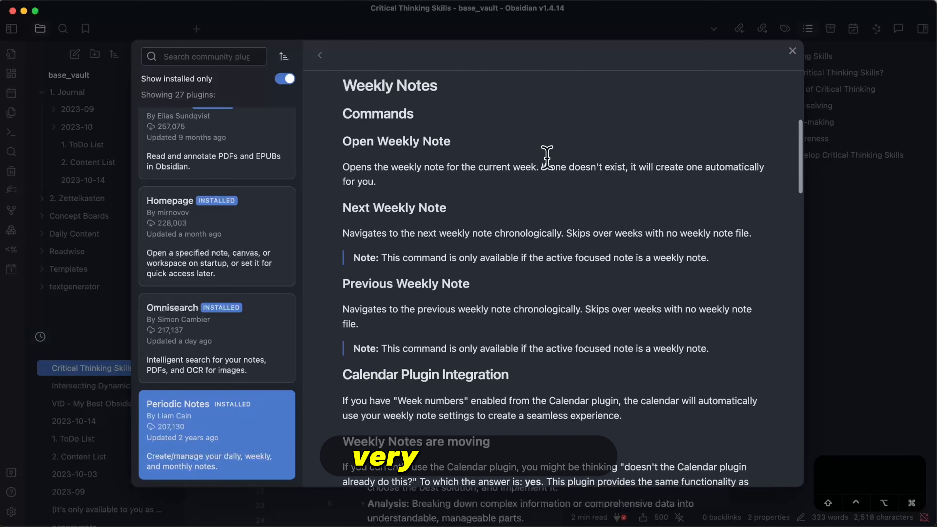
{"action": "scroll", "coordinate": [508, 301], "scroll_direction": "down", "scroll_amount": 4}
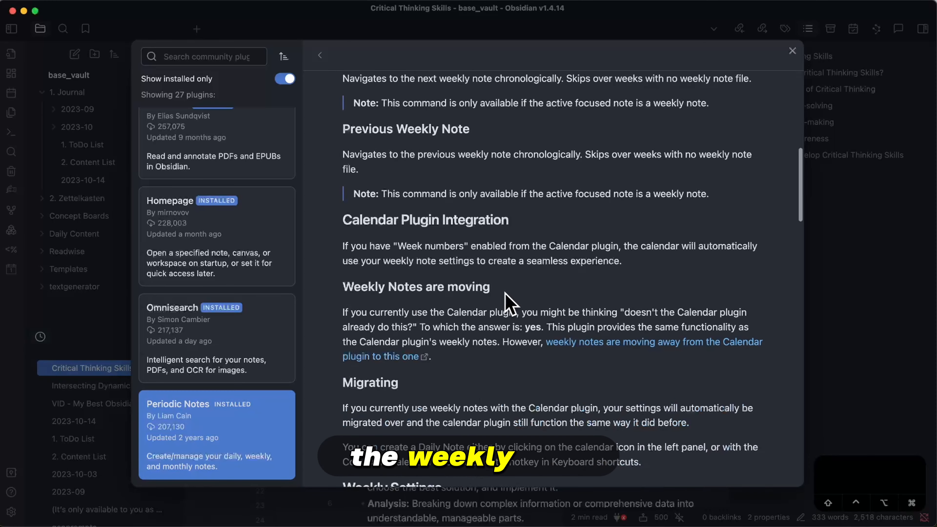
{"action": "scroll", "coordinate": [503, 292], "scroll_direction": "up", "scroll_amount": 2}
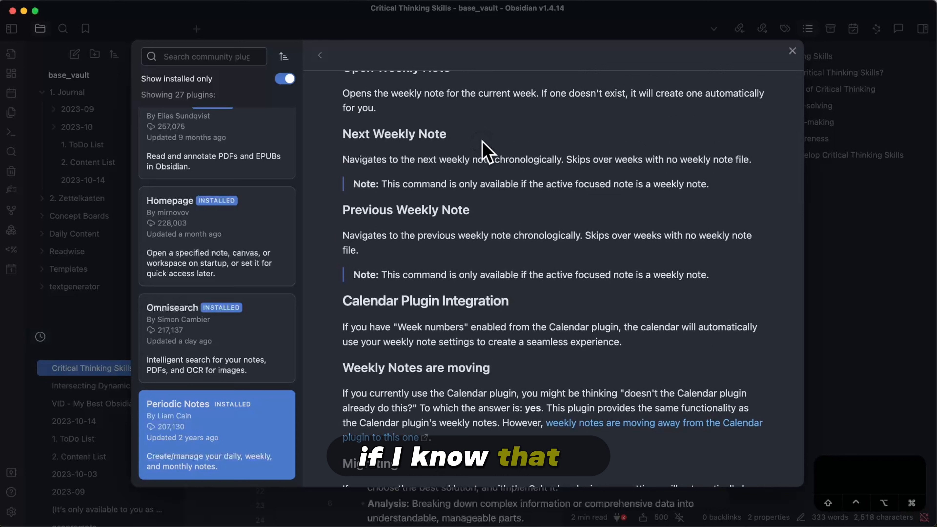
{"action": "triple_click", "coordinate": [457, 135]}
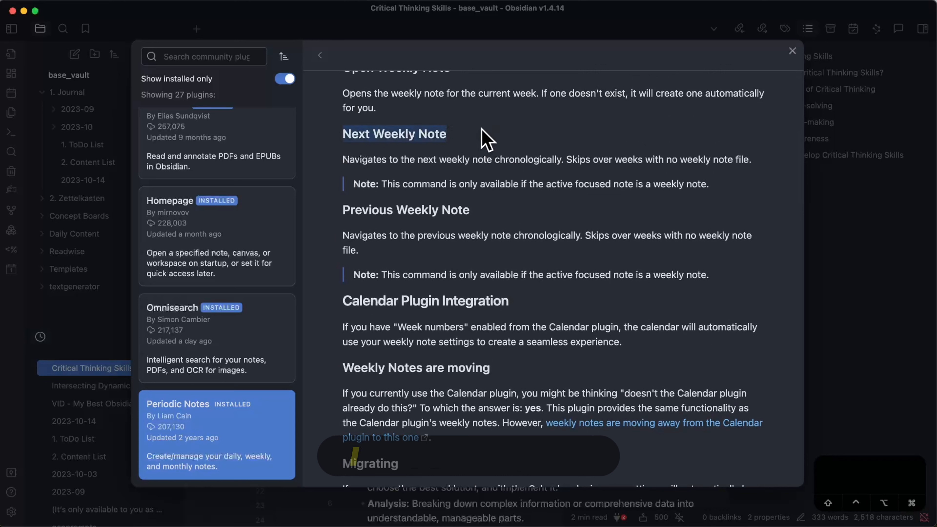
{"action": "triple_click", "coordinate": [490, 216]}
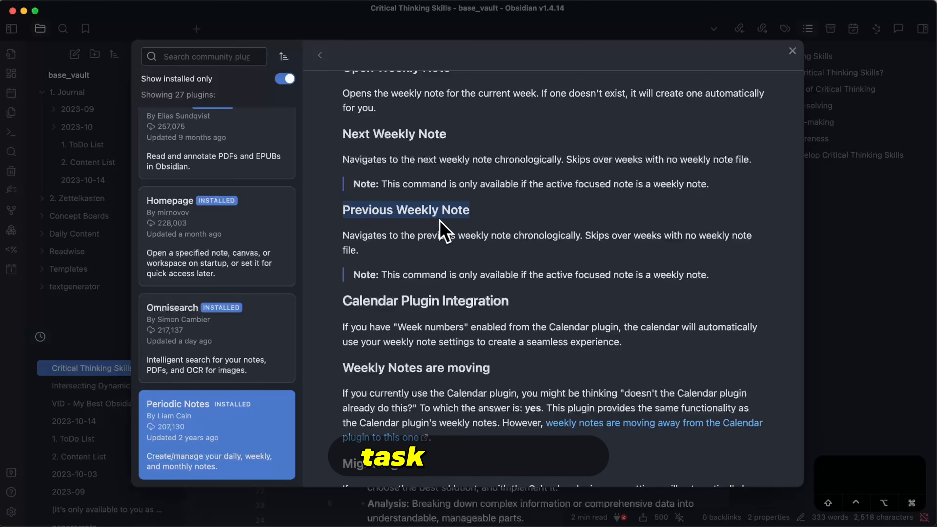
Review the weekly and monthly template tags, monthly settings and FAQ of Periodic Notes, highlighting the monthly section's Calendar Plugin Integration heading
{"action": "scroll", "coordinate": [590, 211], "scroll_direction": "down", "scroll_amount": 12}
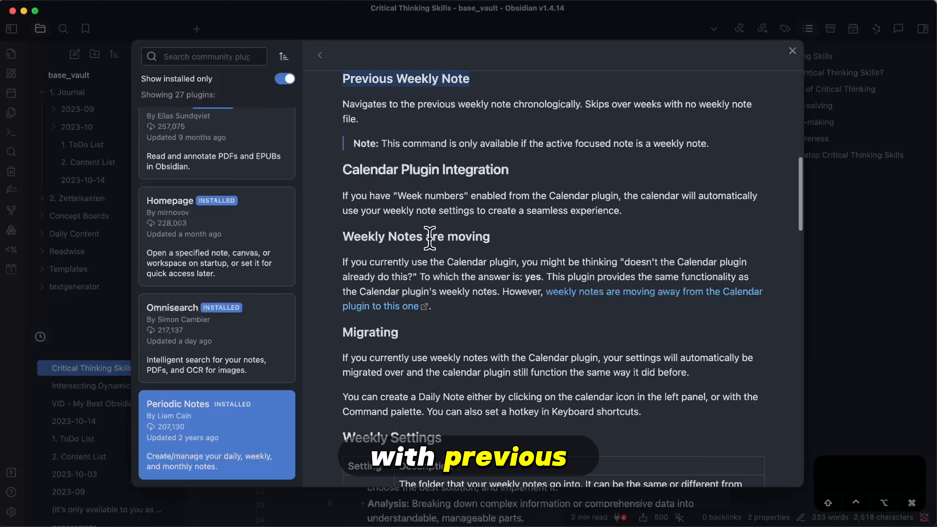
{"action": "scroll", "coordinate": [570, 179], "scroll_direction": "down", "scroll_amount": 15}
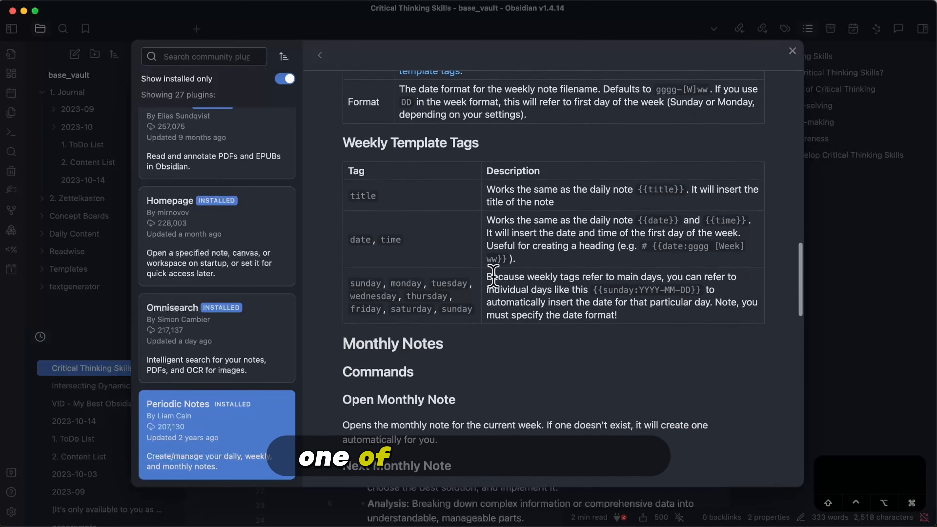
{"action": "left_click_drag", "start_coordinate": [511, 209], "coordinate": [322, 218]}
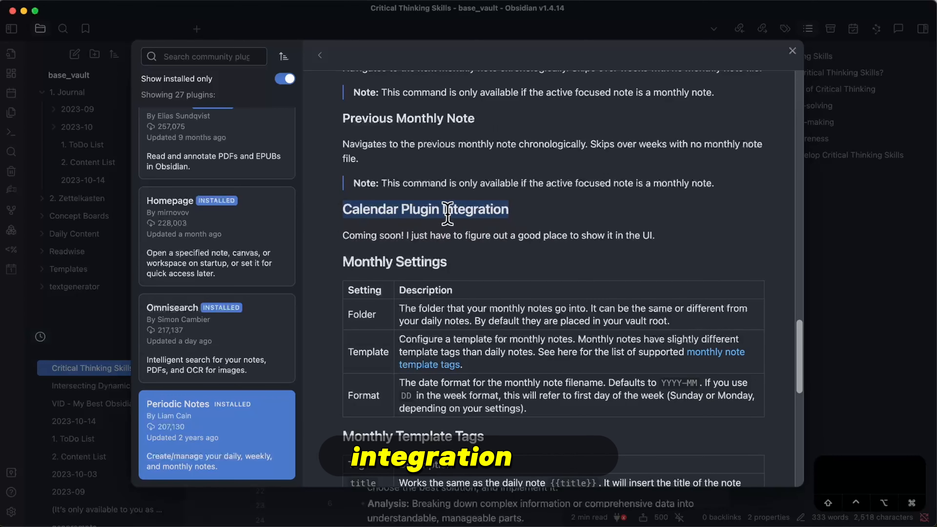
{"action": "scroll", "coordinate": [617, 241], "scroll_direction": "down", "scroll_amount": 4}
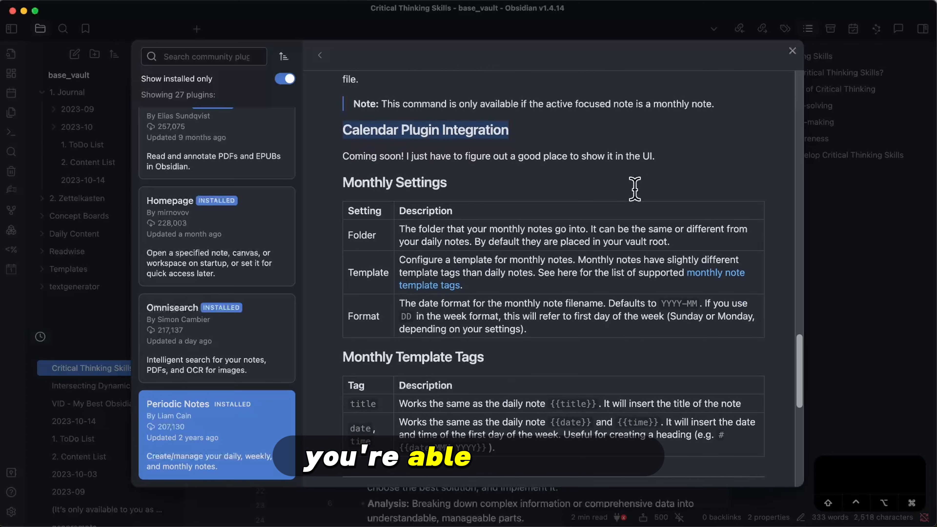
{"action": "scroll", "coordinate": [682, 188], "scroll_direction": "down", "scroll_amount": 2}
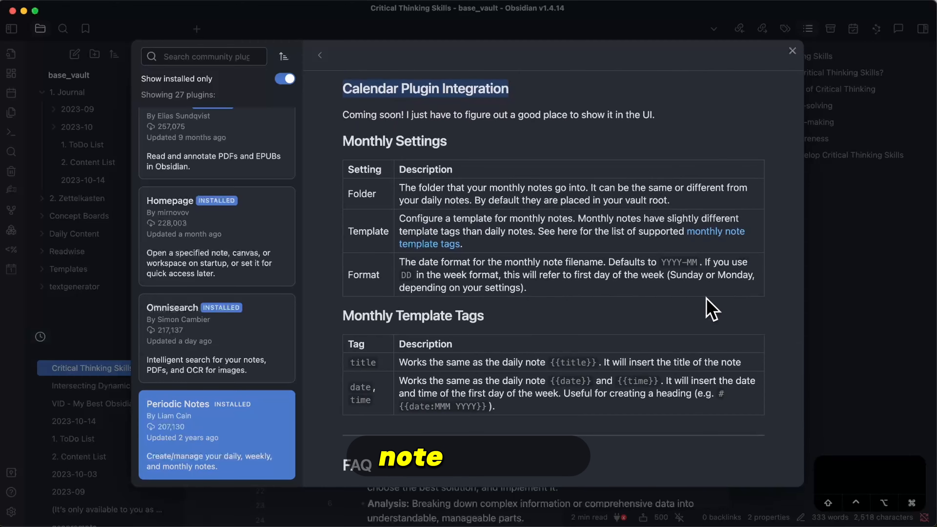
{"action": "scroll", "coordinate": [713, 310], "scroll_direction": "down", "scroll_amount": 10}
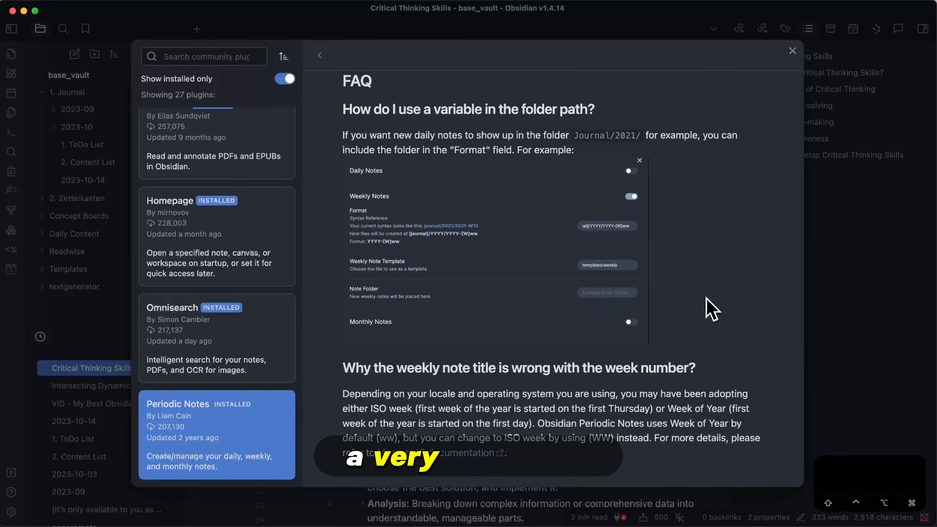
{"action": "scroll", "coordinate": [710, 309], "scroll_direction": "up", "scroll_amount": 15}
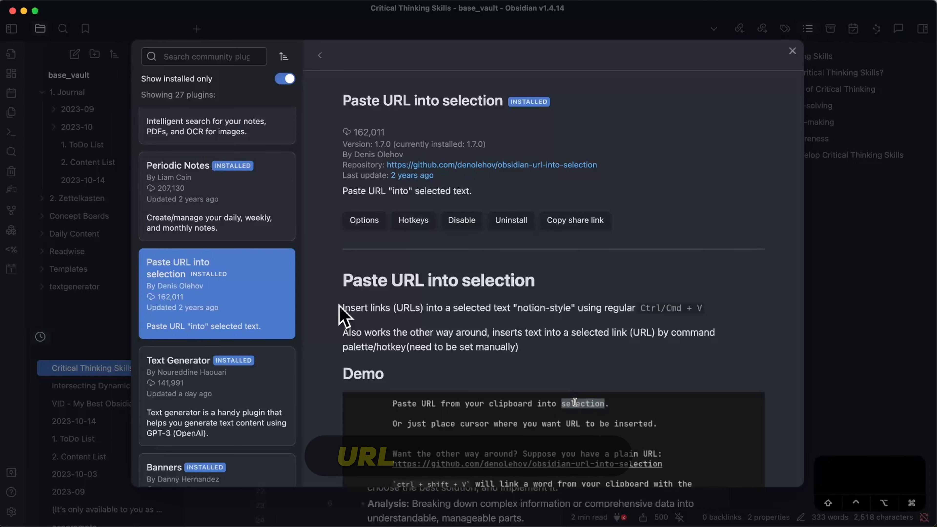
{"action": "scroll", "coordinate": [334, 330], "scroll_direction": "down", "scroll_amount": 3}
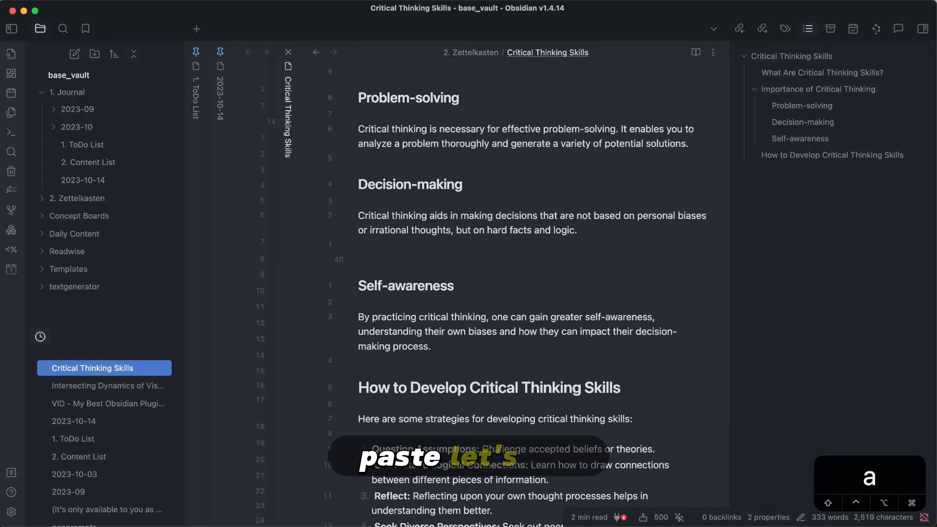
{"action": "type", "text": "https:/"}
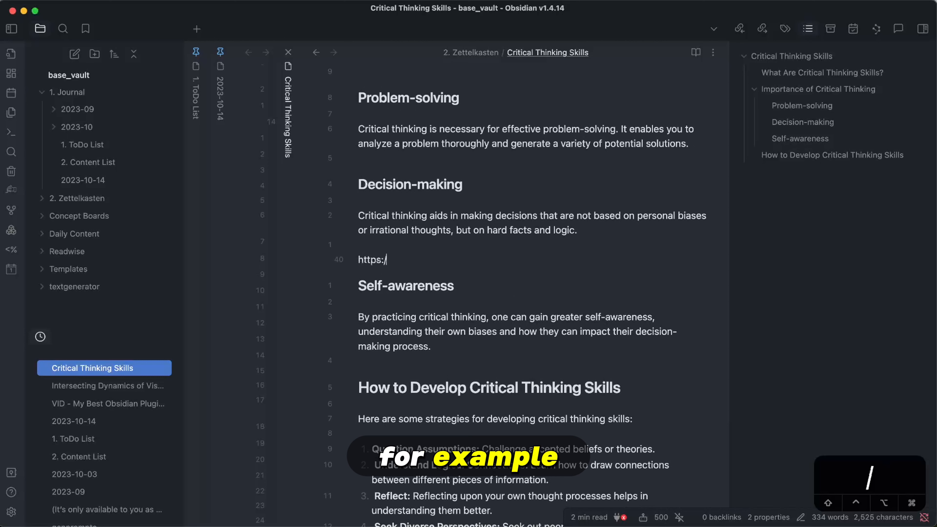
{"action": "type", "text": "/www."}
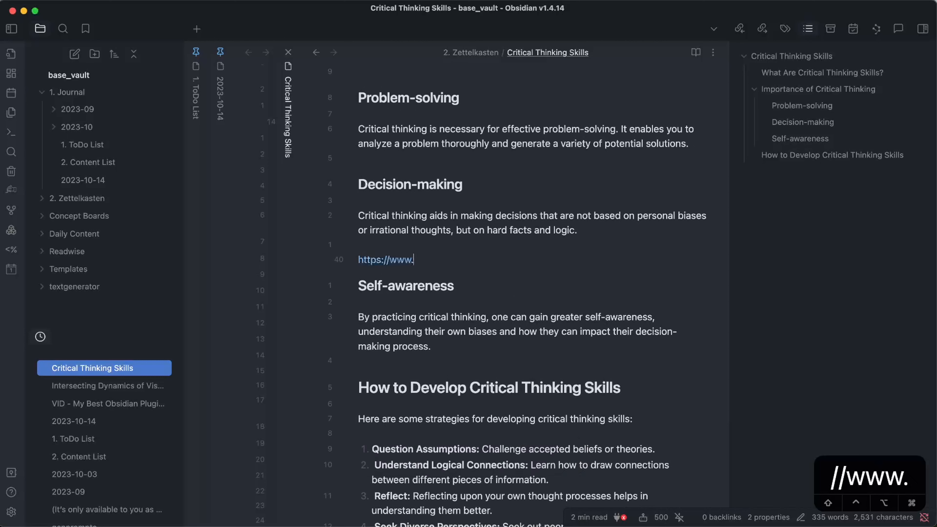
{"action": "type", "text": "google.com"}
{"action": "key", "text": "Escape"}
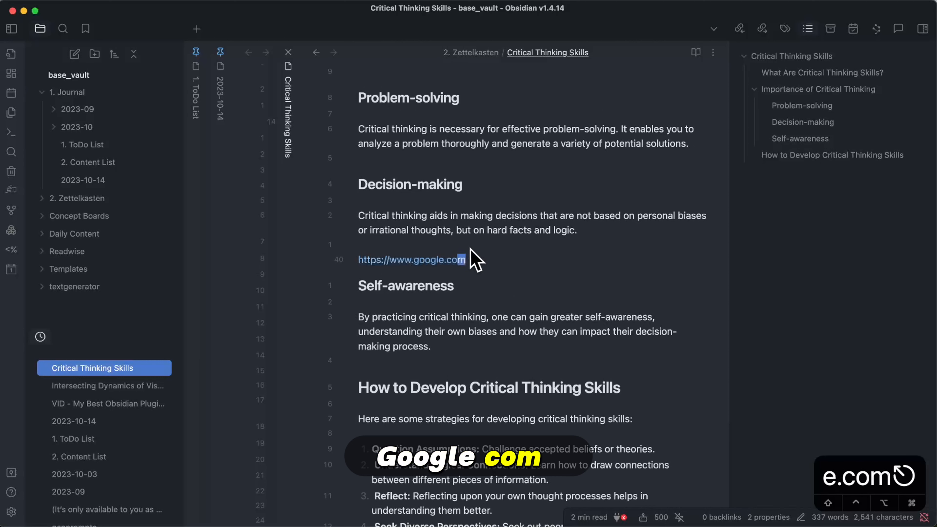
{"action": "left_click_drag", "start_coordinate": [471, 258], "coordinate": [359, 259]}
{"action": "left_click", "coordinate": [517, 285]}
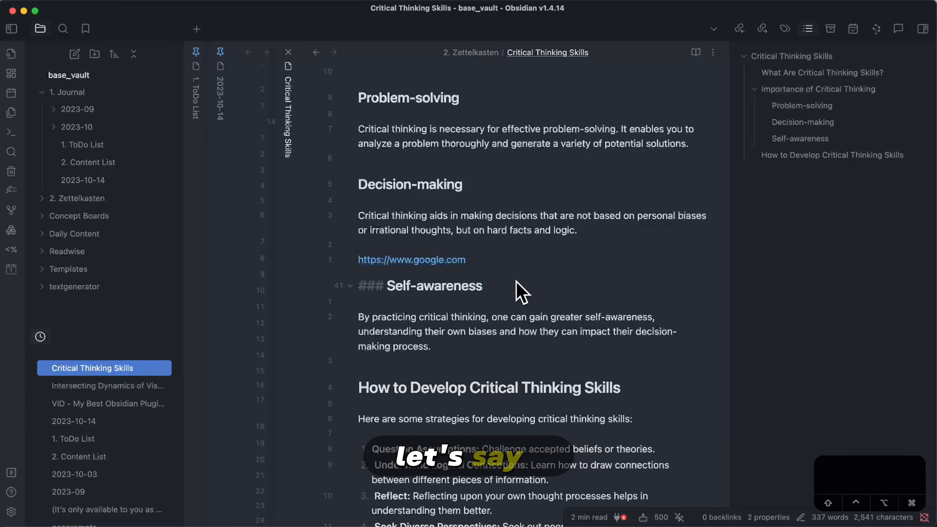
{"action": "left_click_drag", "start_coordinate": [388, 287], "coordinate": [481, 287]}
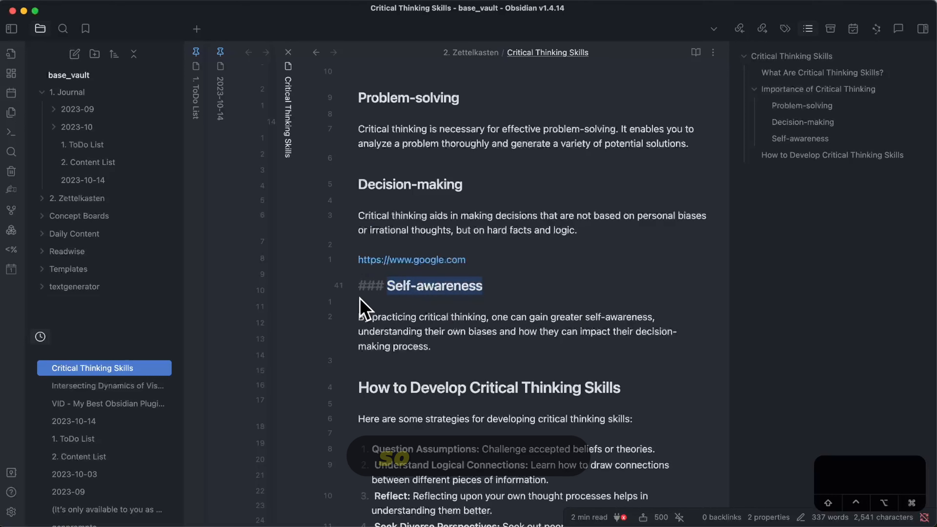
{"action": "type", "text": "[Self-awareness](https://www.google.com)"}
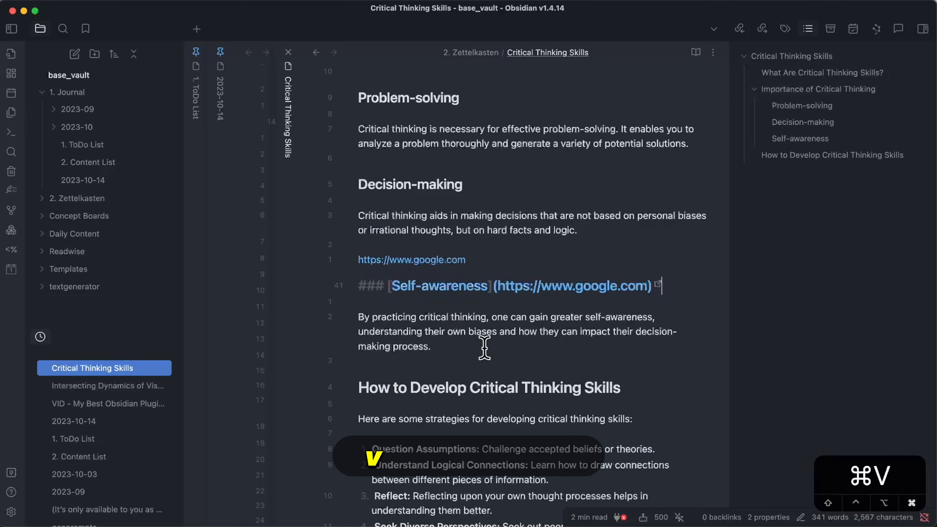
Review the Text Generator plugin's description, feature list and demonstration section
{"action": "left_click", "coordinate": [529, 317]}
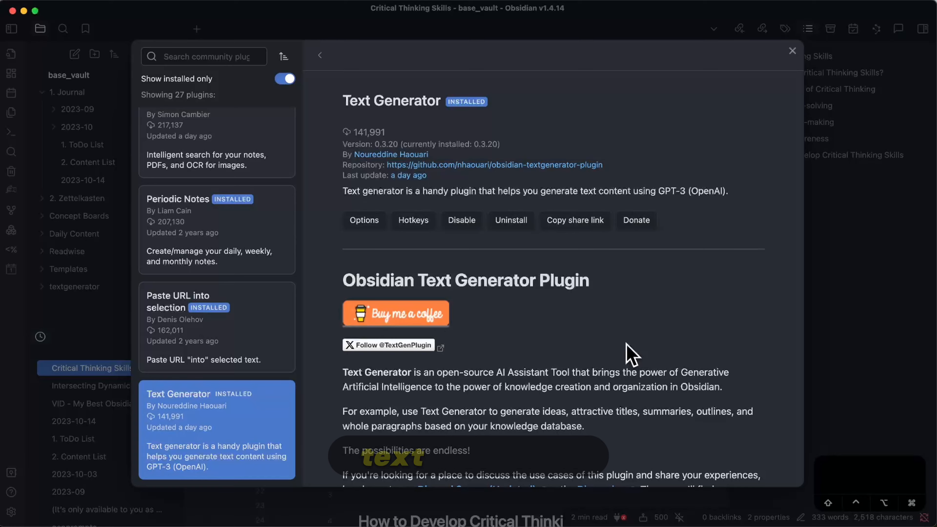
{"action": "scroll", "coordinate": [676, 288], "scroll_direction": "down", "scroll_amount": 4}
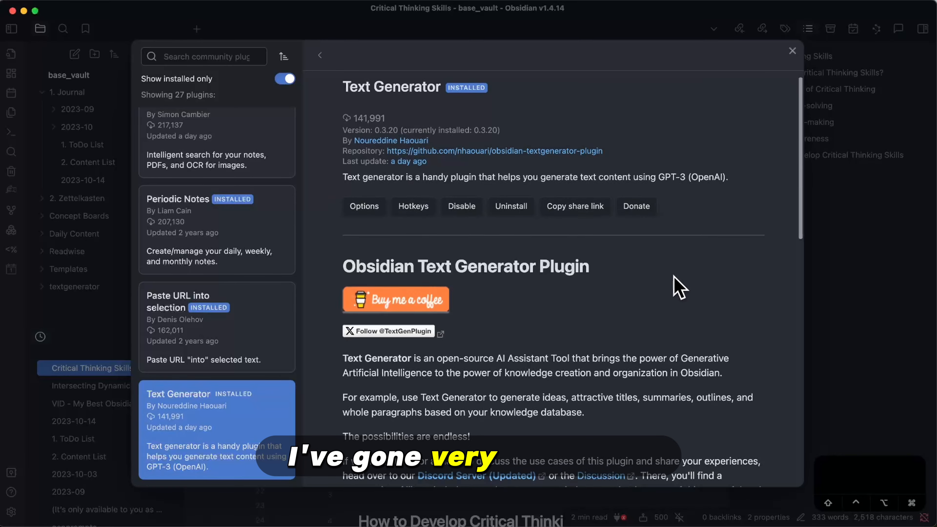
{"action": "scroll", "coordinate": [742, 247], "scroll_direction": "down", "scroll_amount": 8}
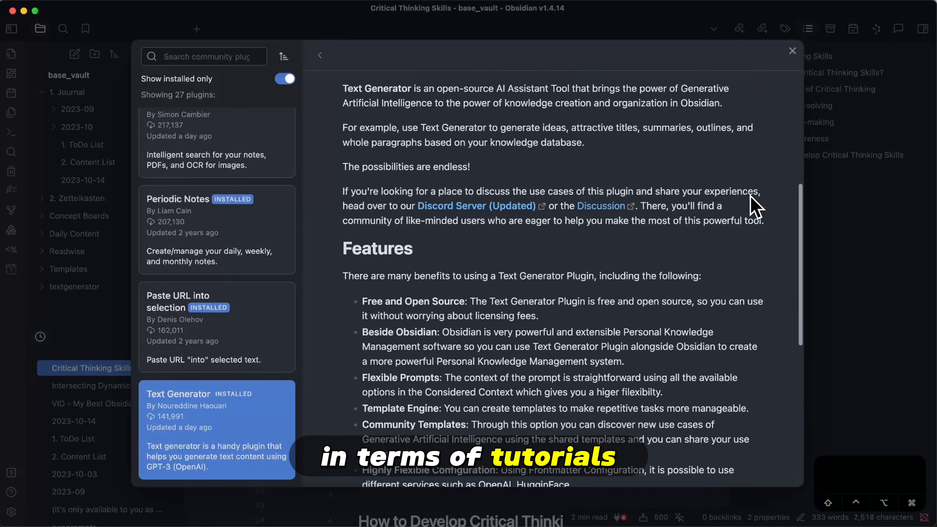
{"action": "scroll", "coordinate": [694, 164], "scroll_direction": "down", "scroll_amount": 5}
{"action": "scroll", "coordinate": [714, 142], "scroll_direction": "down", "scroll_amount": 4}
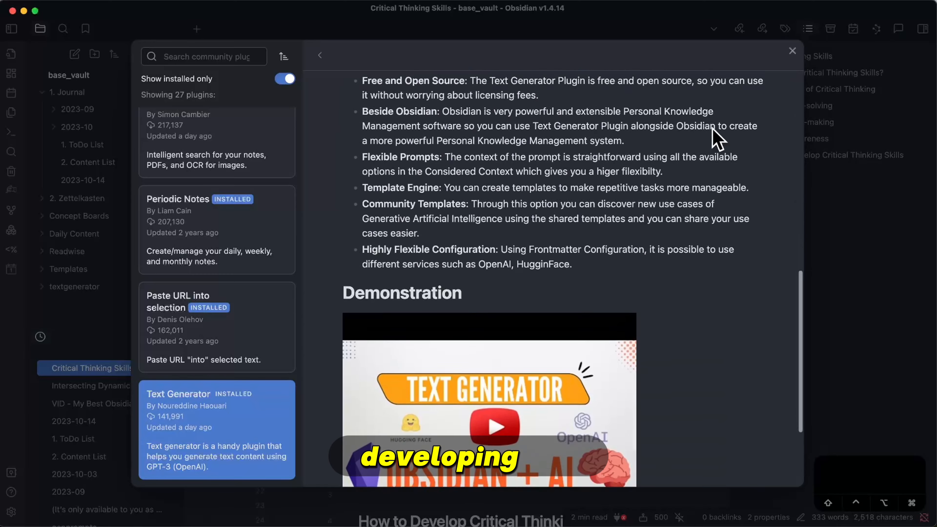
{"action": "scroll", "coordinate": [703, 218], "scroll_direction": "down", "scroll_amount": 3}
{"action": "scroll", "coordinate": [700, 238], "scroll_direction": "up", "scroll_amount": 15}
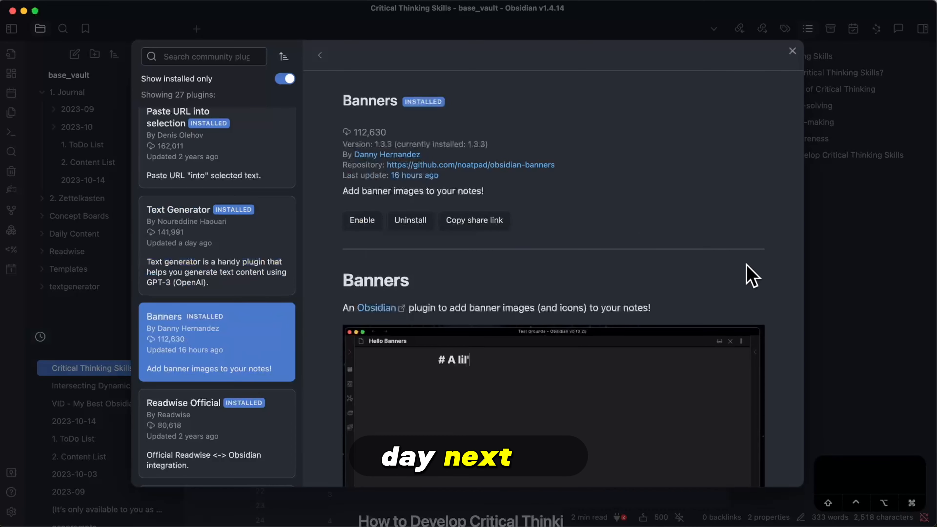
Review the Banners plugin's demo, its Solid and Gradient banner styles and its embed previews
{"action": "scroll", "coordinate": [747, 272], "scroll_direction": "down", "scroll_amount": 5}
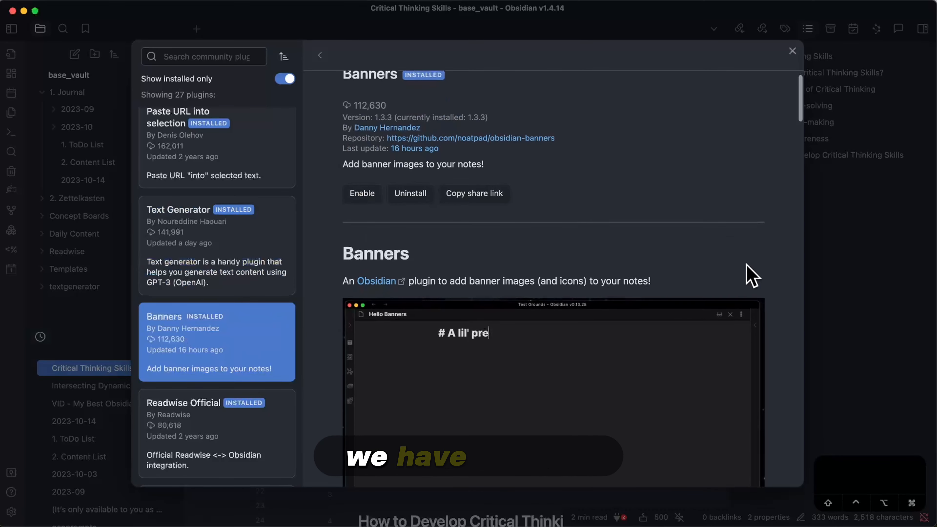
{"action": "scroll", "coordinate": [576, 311], "scroll_direction": "down", "scroll_amount": 3}
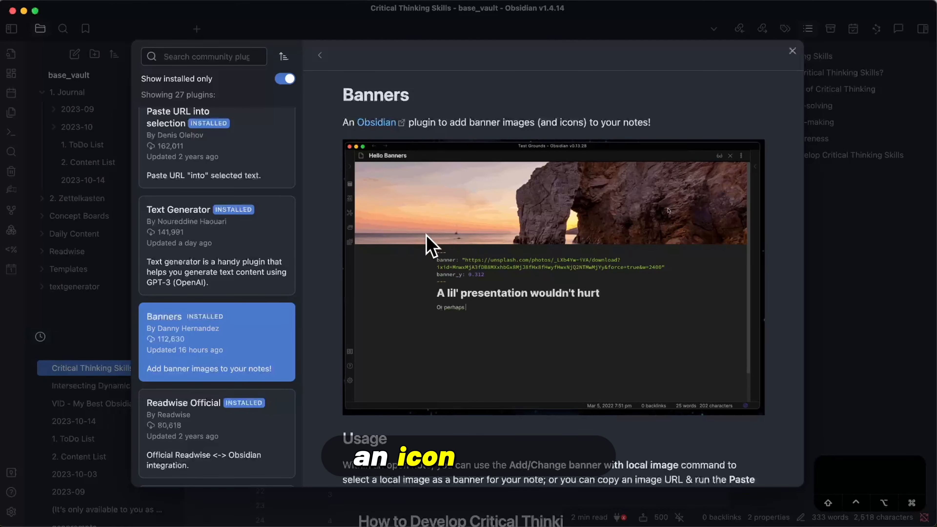
{"action": "scroll", "coordinate": [412, 318], "scroll_direction": "down", "scroll_amount": 10}
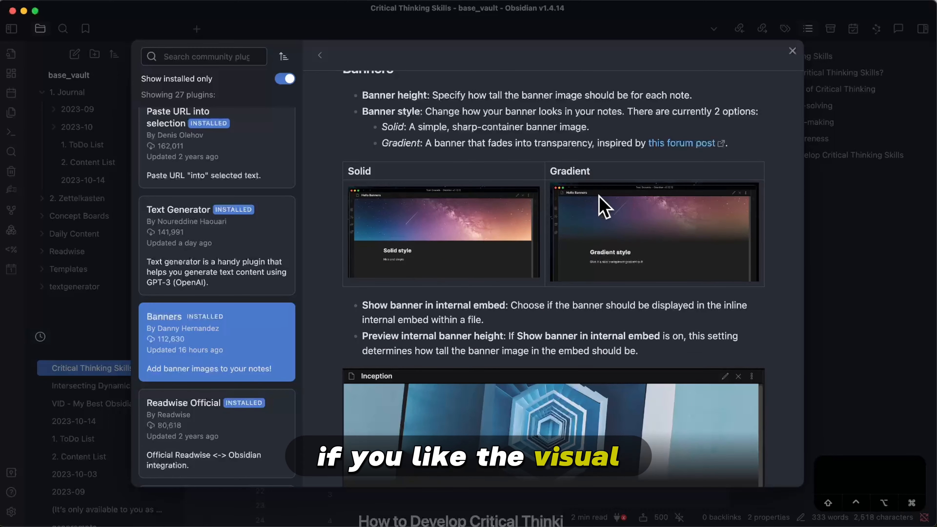
{"action": "scroll", "coordinate": [481, 251], "scroll_direction": "down", "scroll_amount": 1}
{"action": "scroll", "coordinate": [487, 261], "scroll_direction": "down", "scroll_amount": 12}
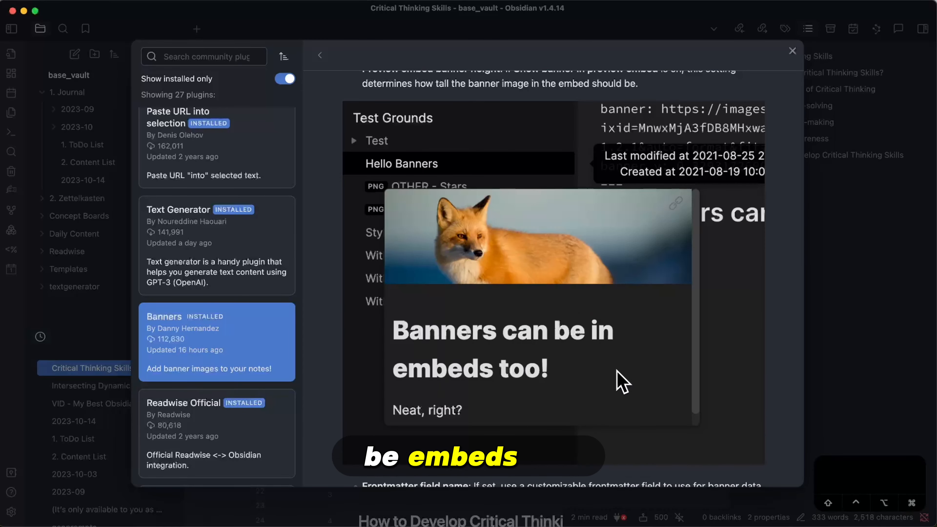
Read the Banners plugin's icon settings, installation notes and FAQ, highlighting styles.css in the manual install instructions
{"action": "scroll", "coordinate": [620, 383], "scroll_direction": "down", "scroll_amount": 10}
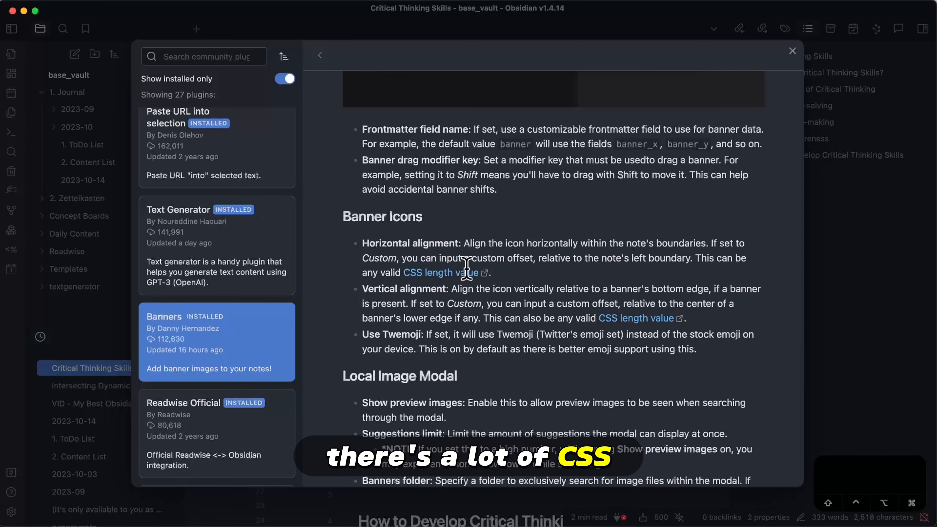
{"action": "scroll", "coordinate": [478, 397], "scroll_direction": "down", "scroll_amount": 8}
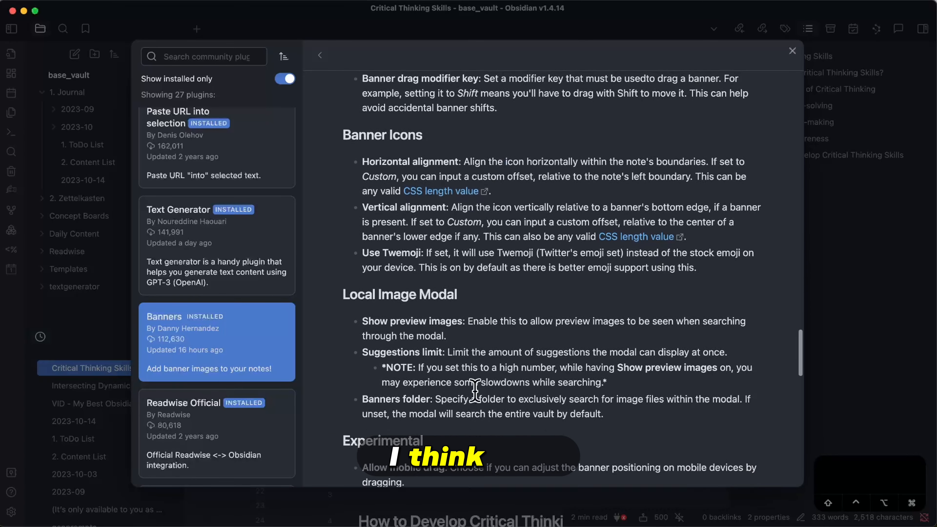
{"action": "scroll", "coordinate": [475, 390], "scroll_direction": "down", "scroll_amount": 10}
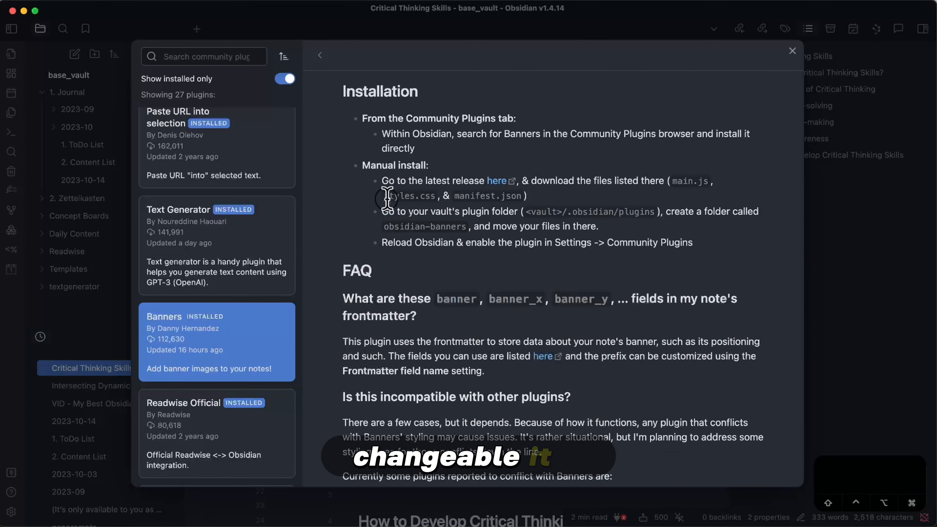
{"action": "left_click_drag", "start_coordinate": [386, 198], "coordinate": [435, 199]}
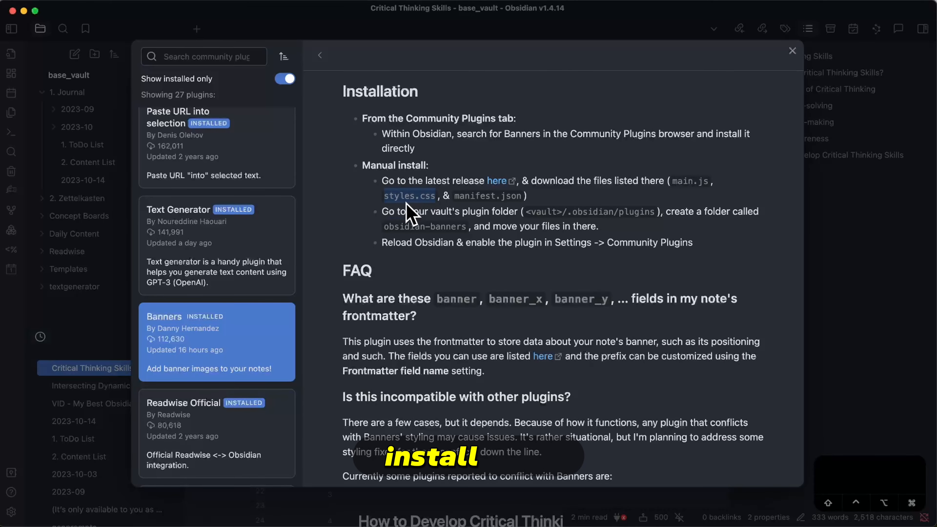
{"action": "scroll", "coordinate": [653, 199], "scroll_direction": "down", "scroll_amount": 10}
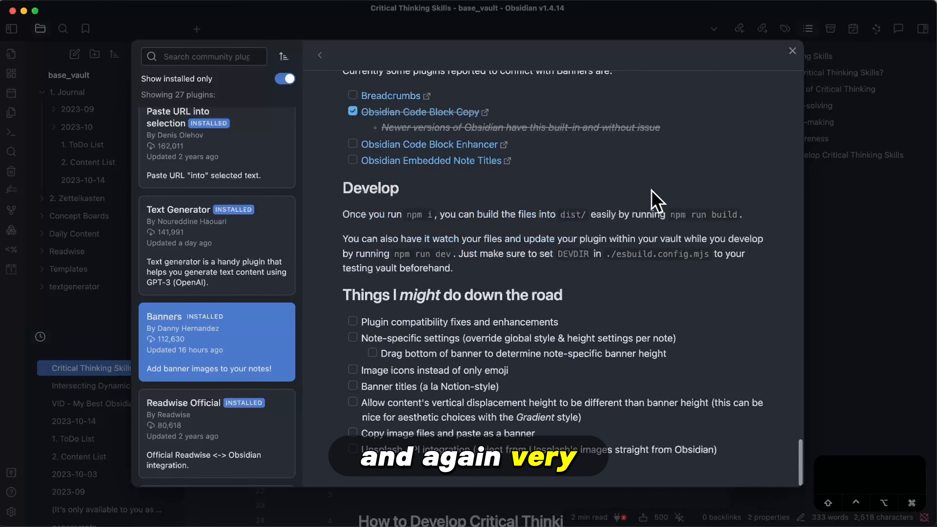
{"action": "scroll", "coordinate": [654, 201], "scroll_direction": "up", "scroll_amount": 20}
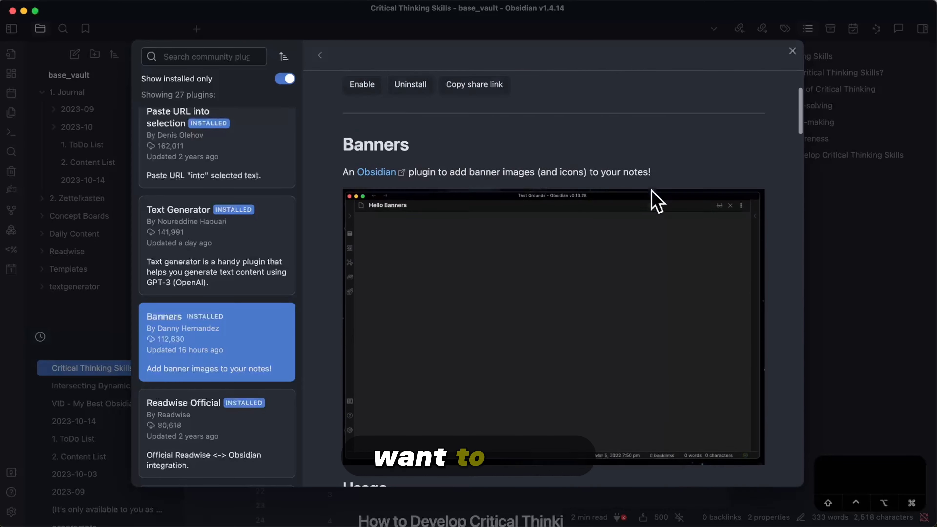
{"action": "scroll", "coordinate": [657, 201], "scroll_direction": "up", "scroll_amount": 5}
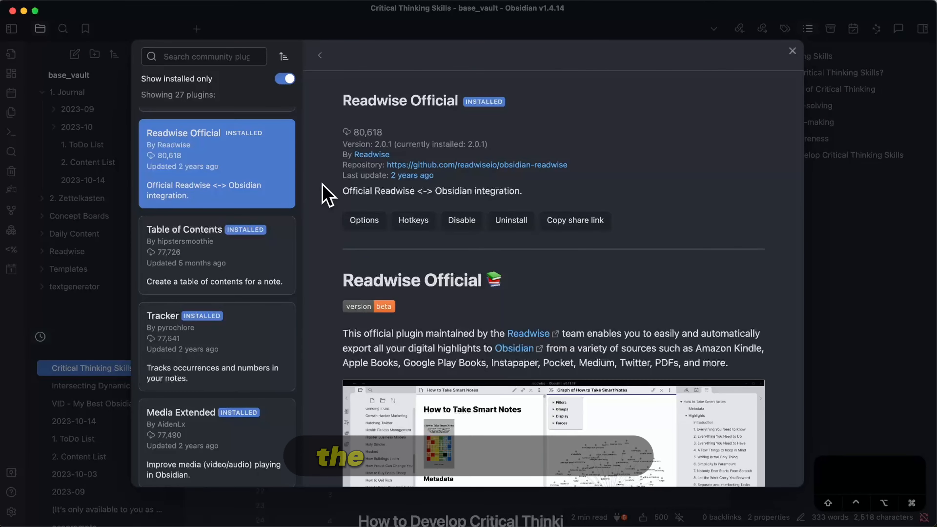
Review the Readwise Official plugin's description, highlight export example and subscription note
{"action": "scroll", "coordinate": [323, 184], "scroll_direction": "down", "scroll_amount": 5}
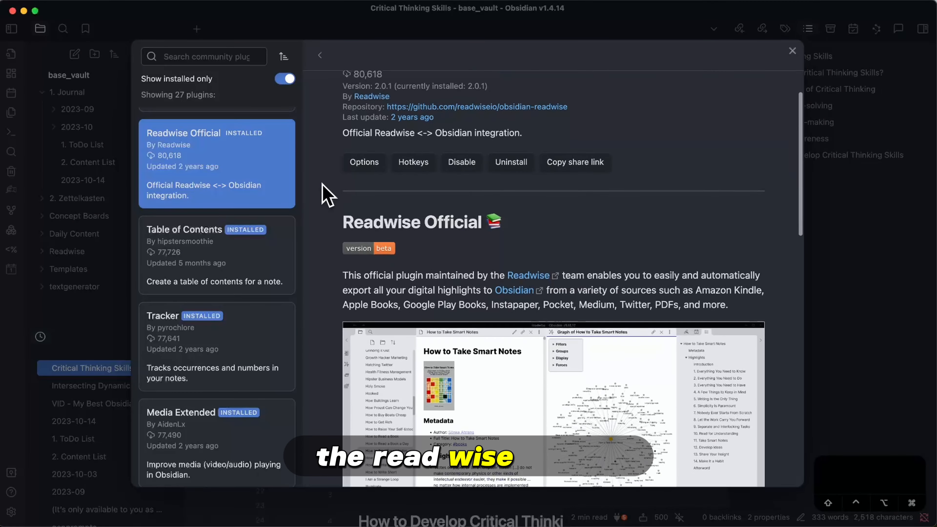
{"action": "scroll", "coordinate": [324, 194], "scroll_direction": "down", "scroll_amount": 1}
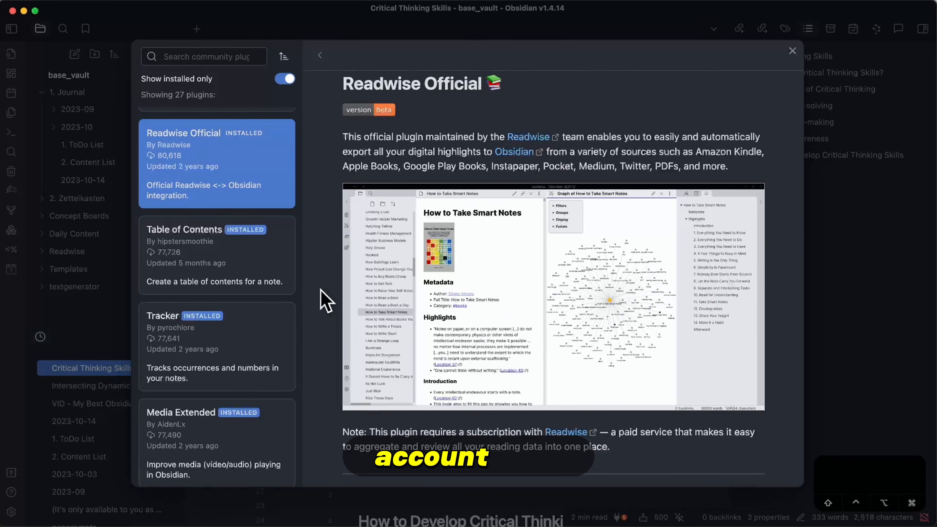
{"action": "scroll", "coordinate": [321, 291], "scroll_direction": "up", "scroll_amount": 5}
{"action": "scroll", "coordinate": [321, 290], "scroll_direction": "down", "scroll_amount": 4}
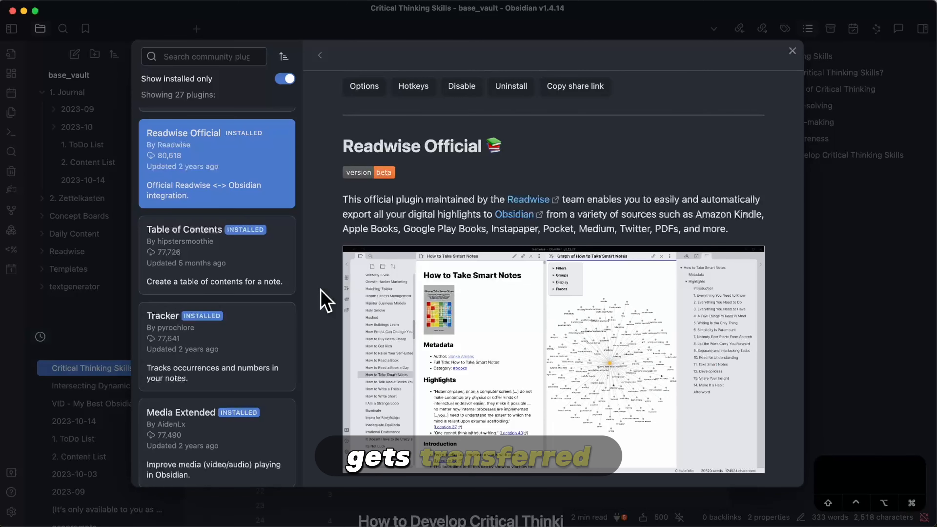
{"action": "scroll", "coordinate": [321, 291], "scroll_direction": "down", "scroll_amount": 2}
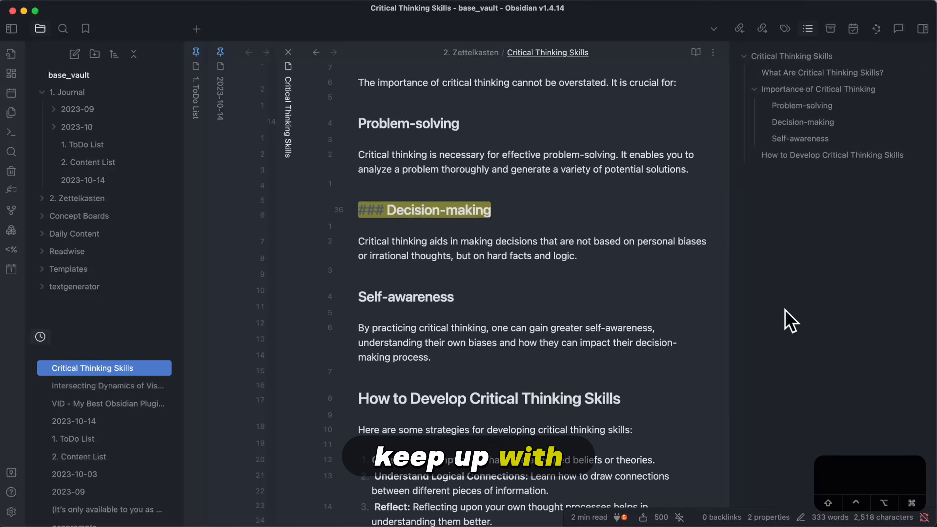
Find the Daily Journal Template note by searching for "templa" and open it
{"action": "type", "text": "templa"}
{"action": "key", "text": "Return"}
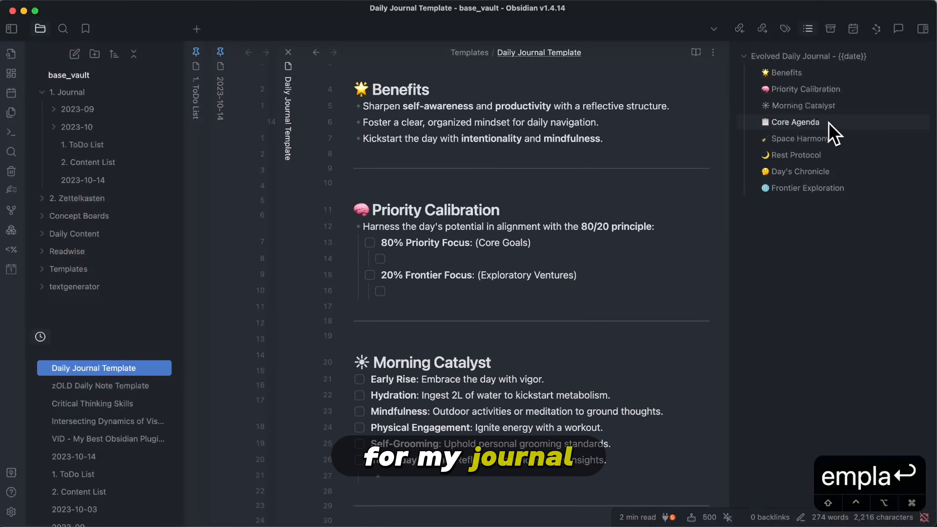
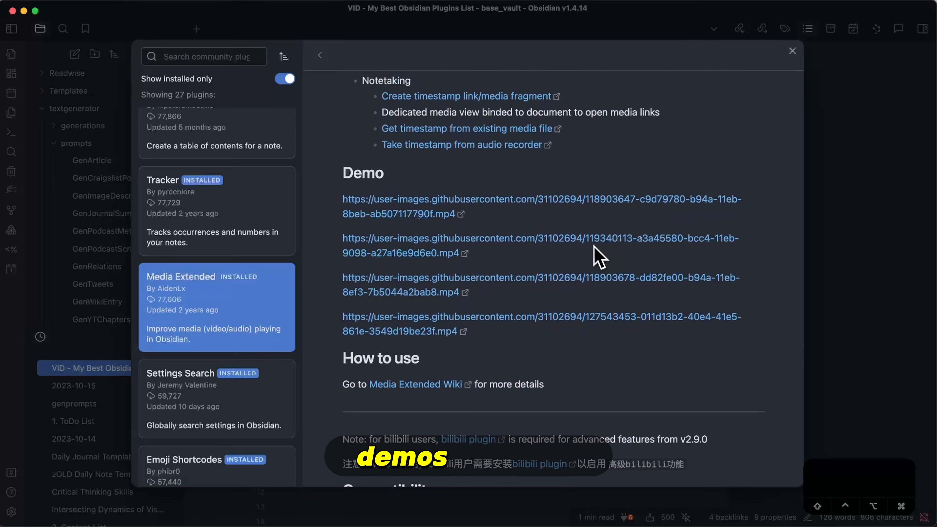
Review the Media Extended plugin's demo links and feature list, and open the Settings Search plugin's page
{"action": "scroll", "coordinate": [733, 384], "scroll_direction": "up", "scroll_amount": 1}
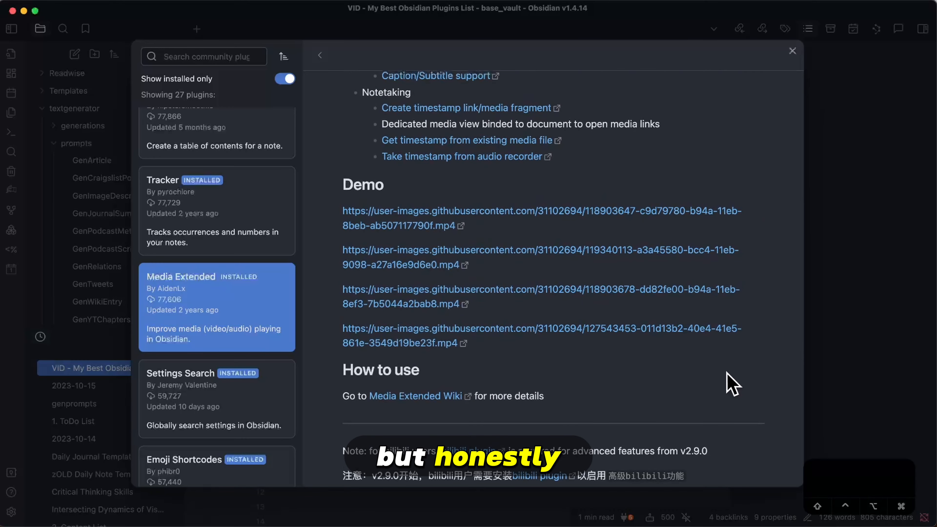
{"action": "scroll", "coordinate": [733, 384], "scroll_direction": "up", "scroll_amount": 10}
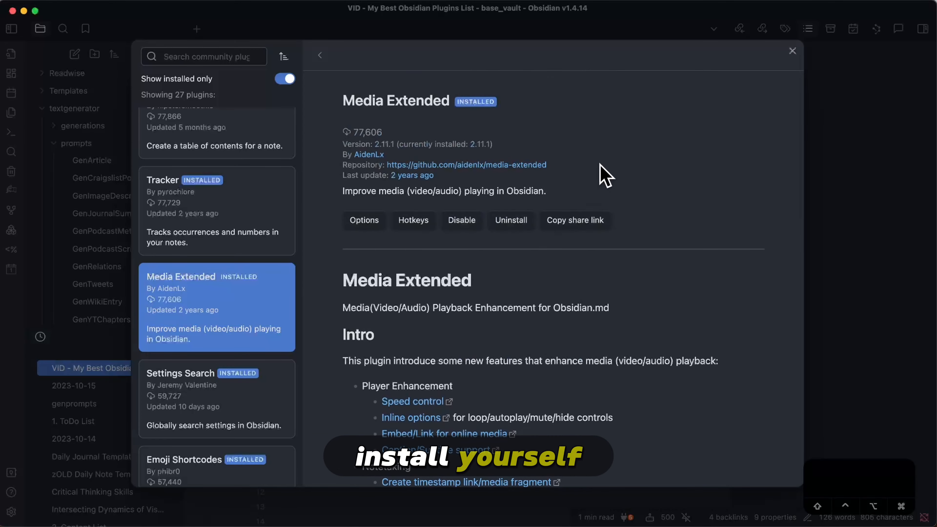
{"action": "key", "text": "Down"}
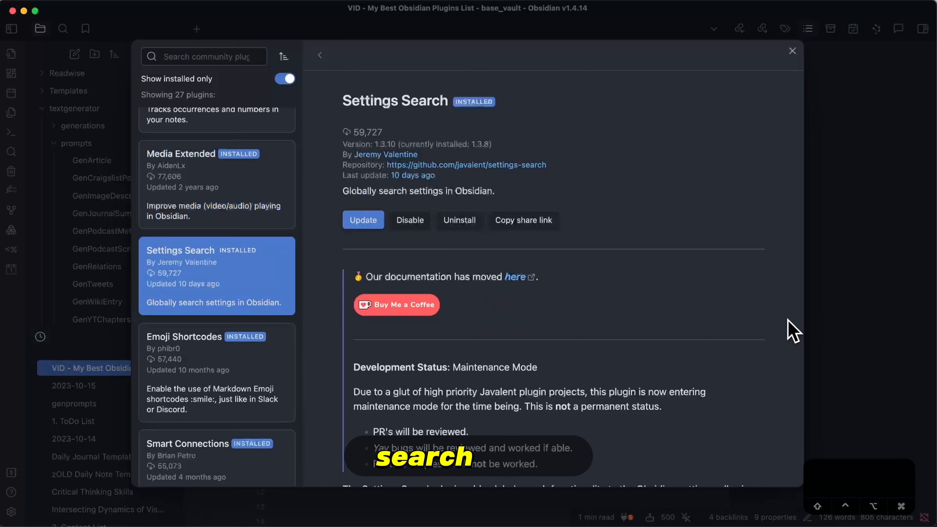
Leave the plugin browser for the settings search, and reopen the community plugin list showing installed plugins only
{"action": "key", "text": "Escape"}
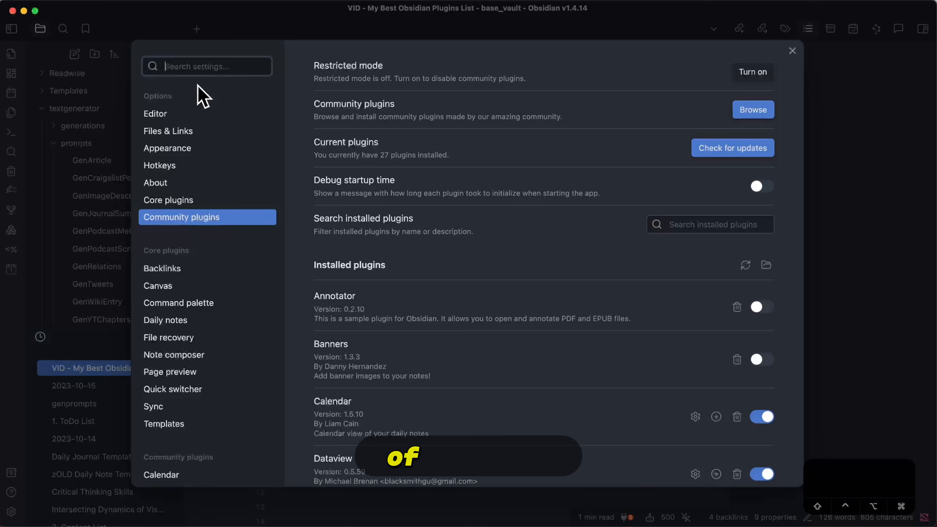
{"action": "left_click", "coordinate": [751, 111]}
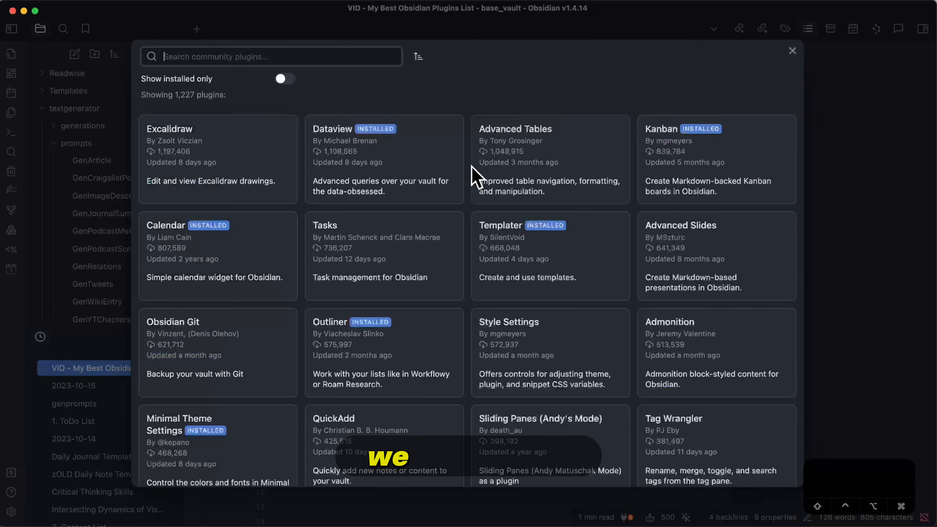
{"action": "left_click", "coordinate": [284, 79]}
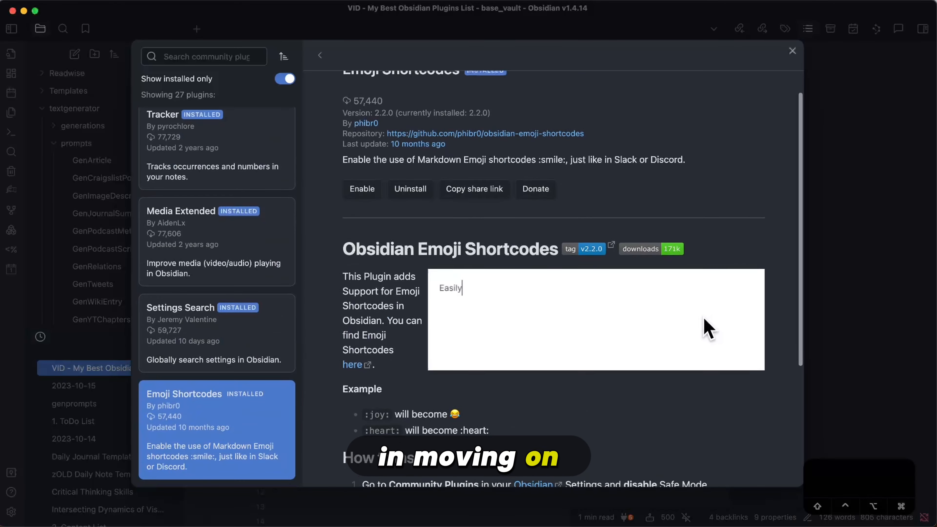
Review the Emoji Shortcodes plugin's demo, shortcode examples and install instructions, and open the Smart Connections plugin's page
{"action": "scroll", "coordinate": [708, 328], "scroll_direction": "up", "scroll_amount": 2}
{"action": "scroll", "coordinate": [404, 325], "scroll_direction": "down", "scroll_amount": 8}
{"action": "scroll", "coordinate": [587, 303], "scroll_direction": "down", "scroll_amount": 2}
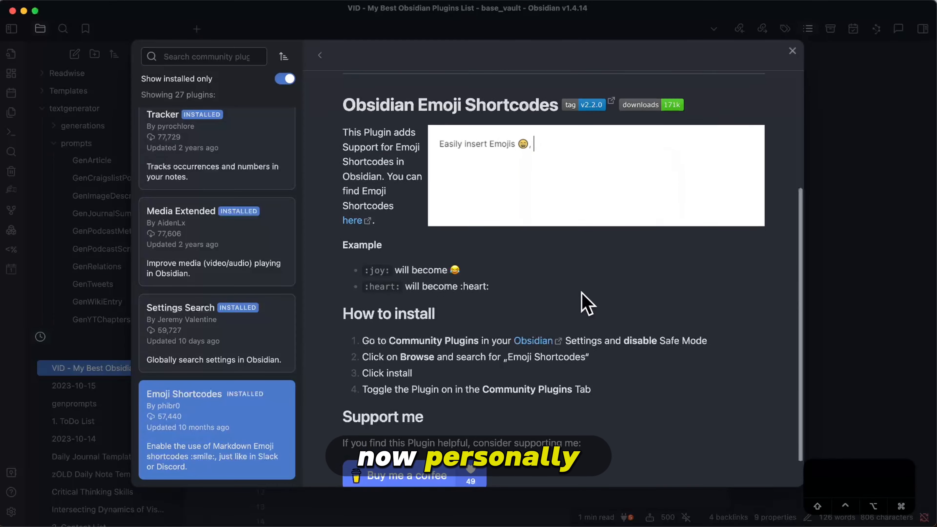
{"action": "scroll", "coordinate": [670, 301], "scroll_direction": "up", "scroll_amount": 10}
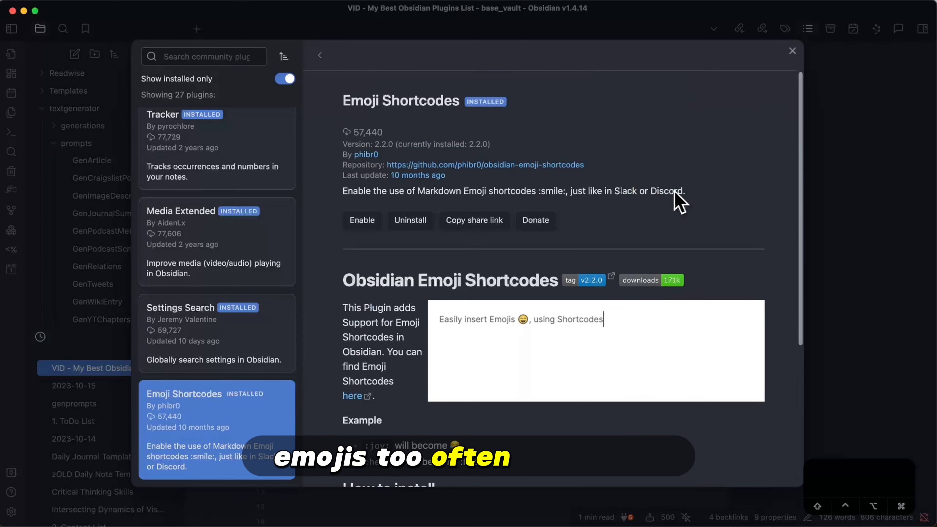
{"action": "scroll", "coordinate": [737, 266], "scroll_direction": "down", "scroll_amount": 7}
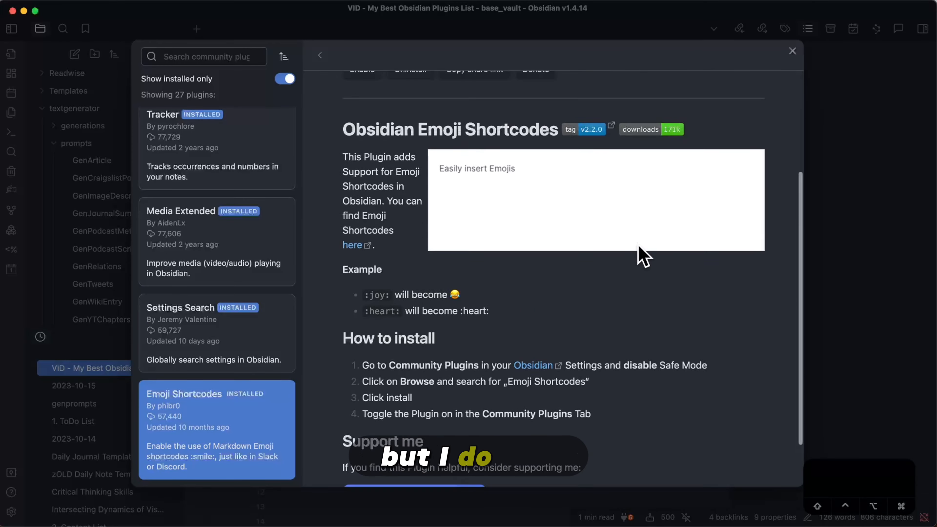
{"action": "scroll", "coordinate": [721, 236], "scroll_direction": "up", "scroll_amount": 5}
{"action": "scroll", "coordinate": [738, 222], "scroll_direction": "down", "scroll_amount": 3}
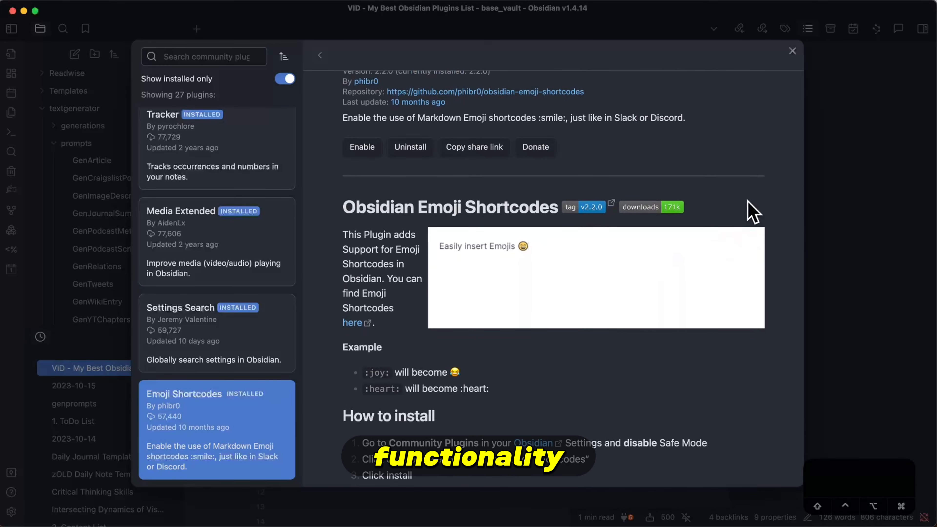
{"action": "scroll", "coordinate": [760, 229], "scroll_direction": "down", "scroll_amount": 6}
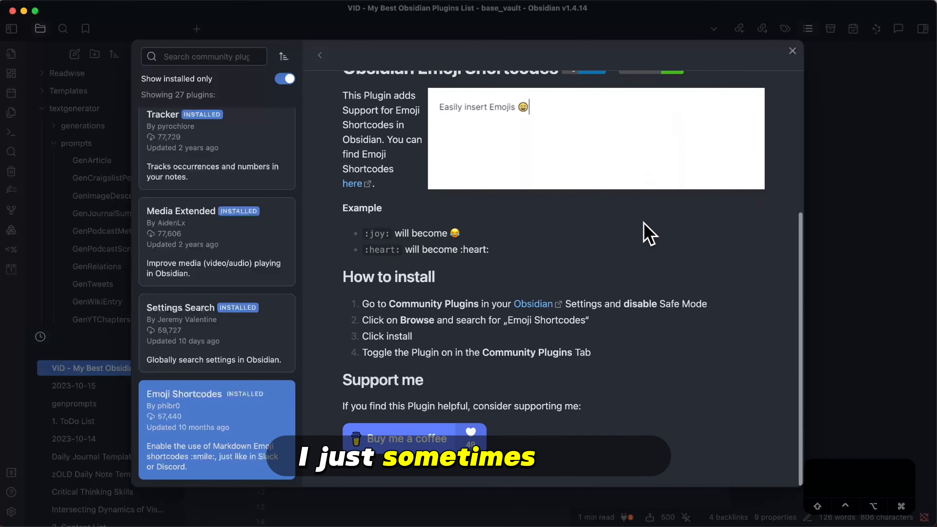
{"action": "scroll", "coordinate": [644, 225], "scroll_direction": "up", "scroll_amount": 1}
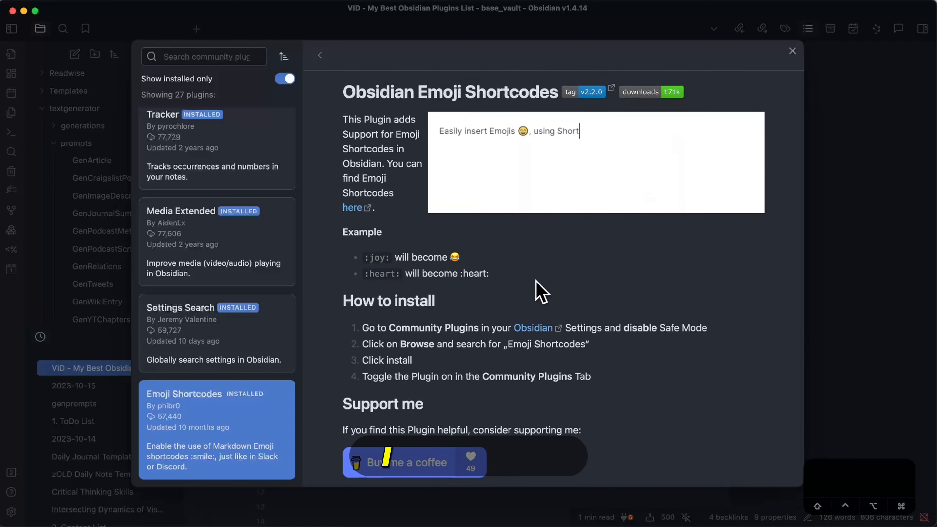
{"action": "key", "text": "Down"}
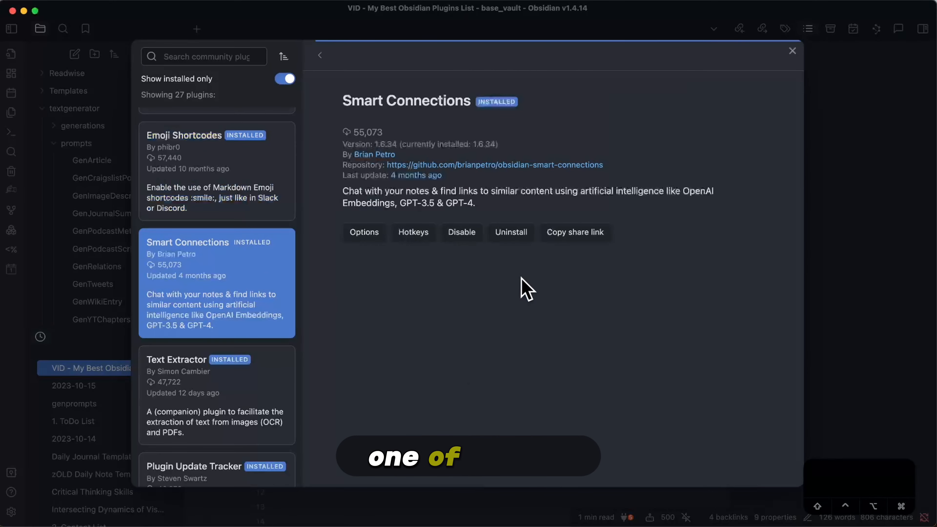
Leave the plugin settings and show the Smart Connections list for the VID - My Best Obsidian Plugins List note
{"action": "key", "text": "Escape"}
{"action": "key", "text": "Escape"}
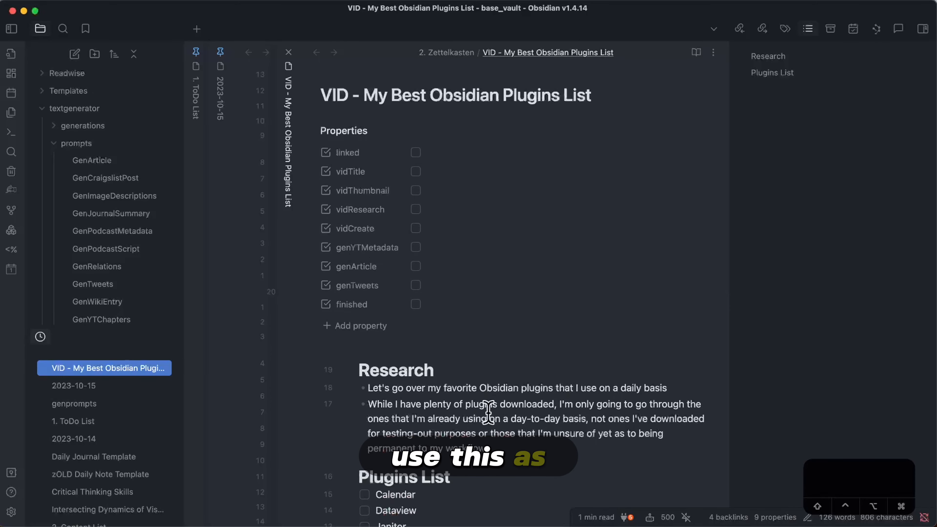
{"action": "scroll", "coordinate": [498, 367], "scroll_direction": "down", "scroll_amount": 6}
{"action": "scroll", "coordinate": [498, 367], "scroll_direction": "up", "scroll_amount": 6}
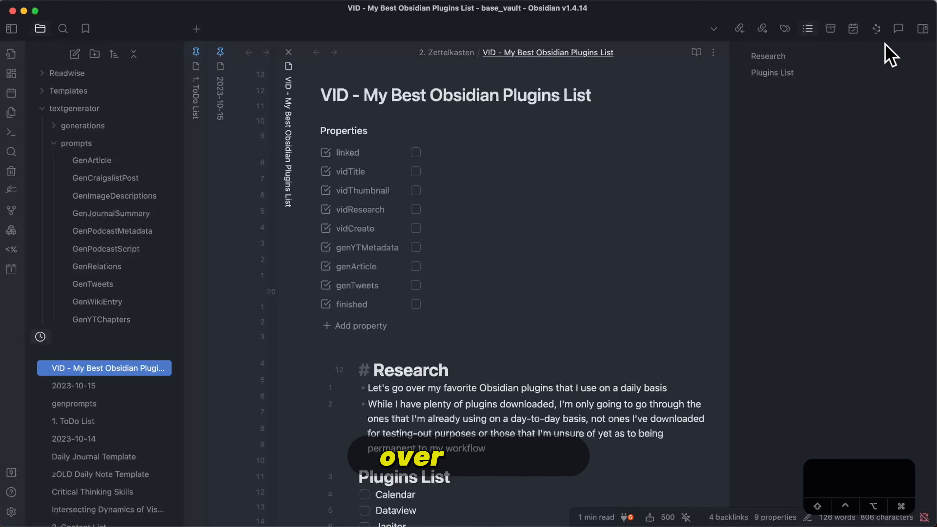
{"action": "left_click", "coordinate": [877, 29]}
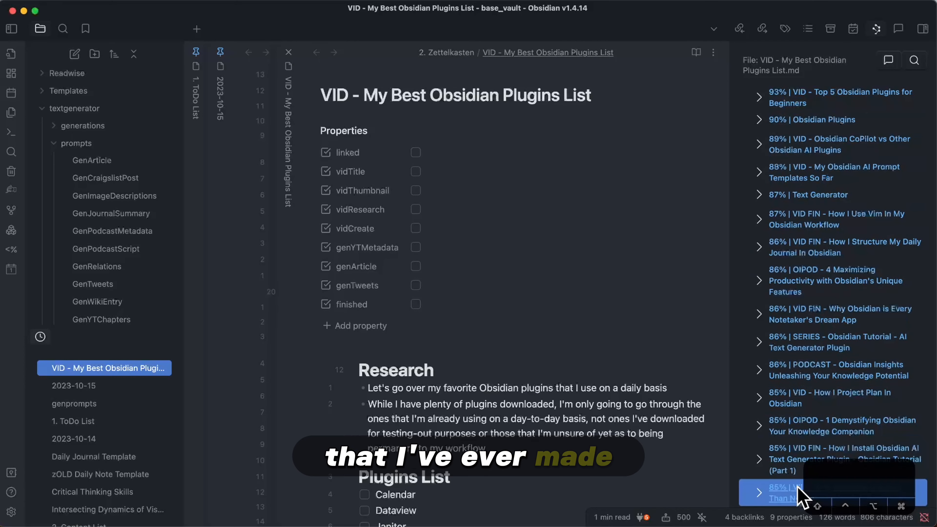
Preview the contents of the top-ranked related note, collapse it again, and look through the rest of the similar notes
{"action": "left_click", "coordinate": [760, 102]}
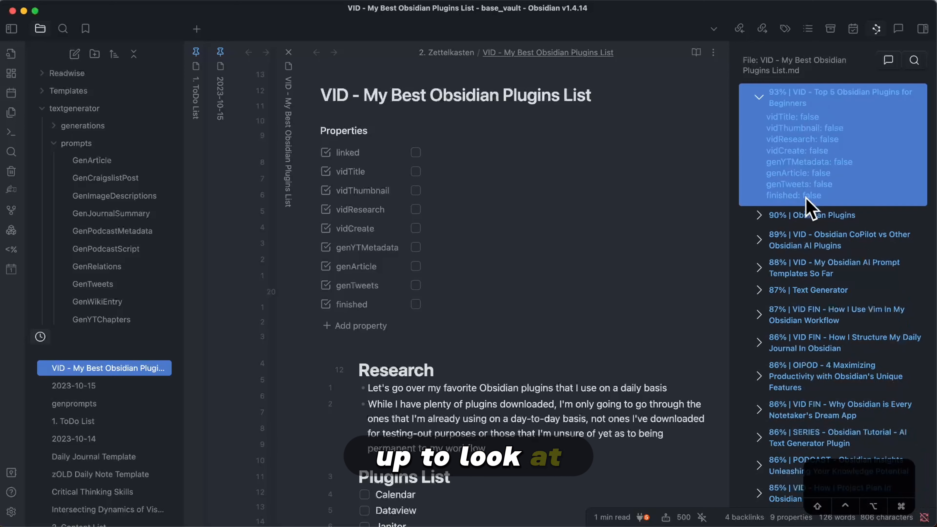
{"action": "left_click", "coordinate": [759, 98]}
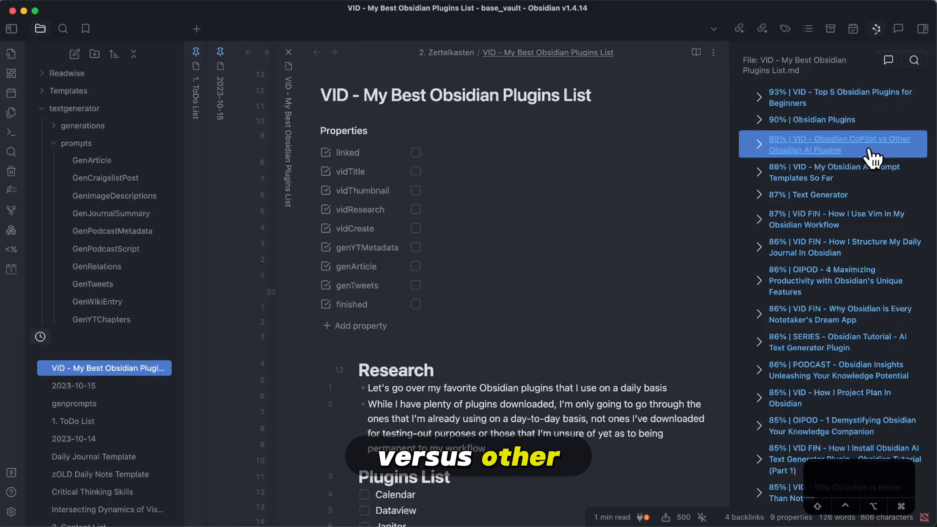
{"action": "scroll", "coordinate": [849, 295], "scroll_direction": "down", "scroll_amount": 3}
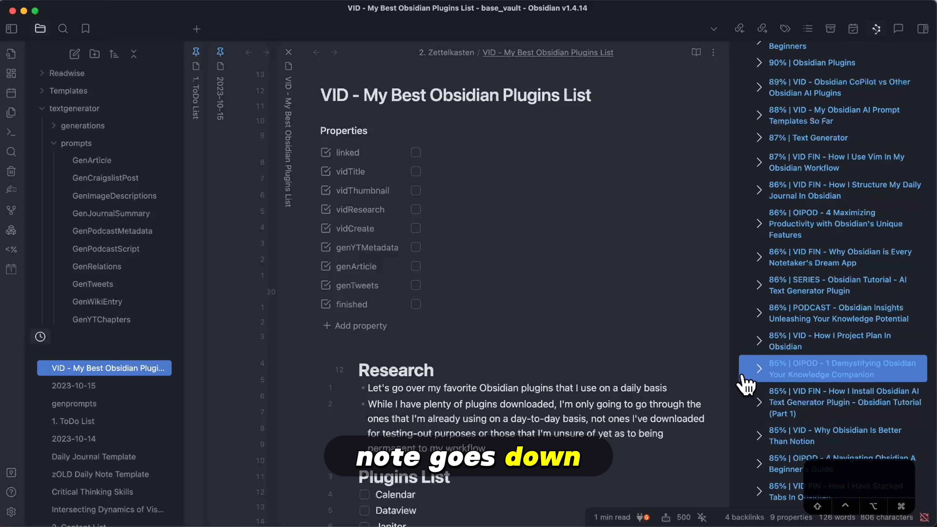
{"action": "scroll", "coordinate": [756, 157], "scroll_direction": "up", "scroll_amount": 3}
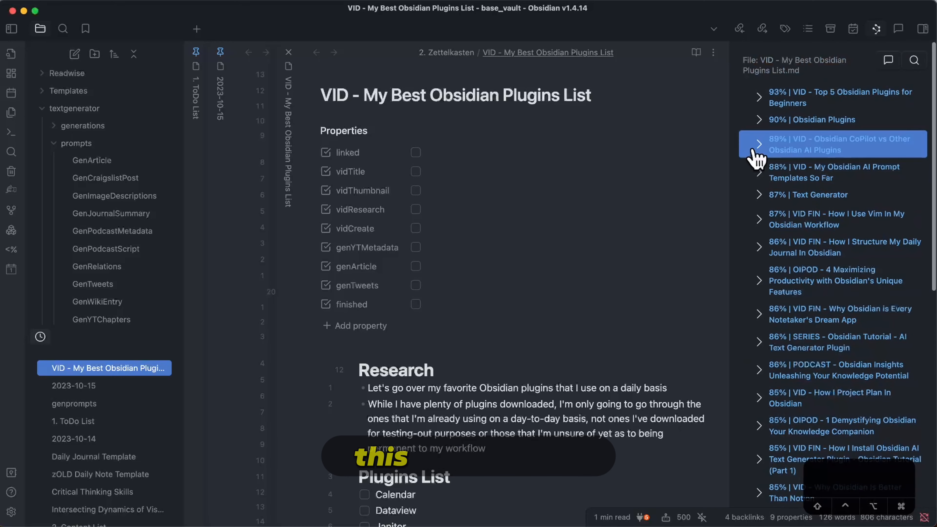
Generate a relations list of linked topics in the note using the text generator's relations template
{"action": "type", "text": "rel"}
{"action": "key", "text": "Return"}
{"action": "key", "text": "Tab"}
{"action": "key", "text": "Return"}
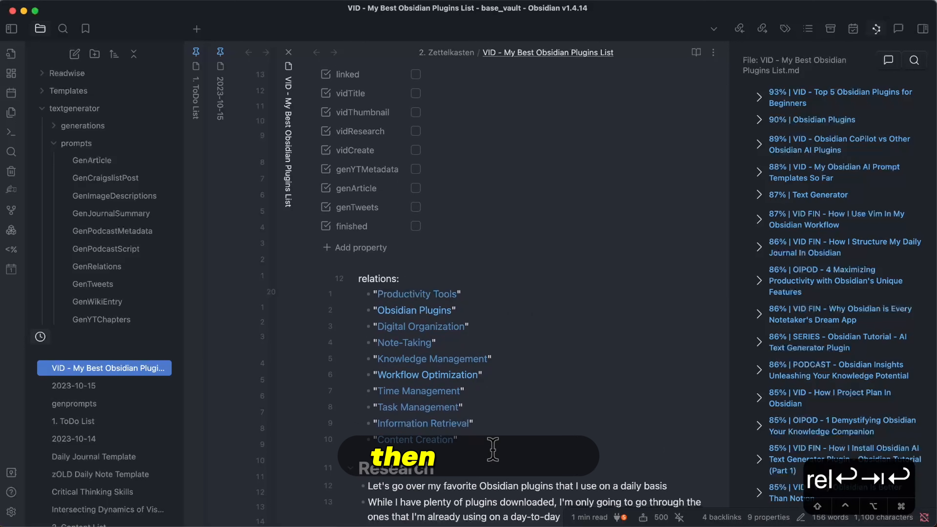
Move the generated relations into the note's properties and add the related note "VID - Top 5 Obsidian Plugins for Beginners" to them
{"action": "left_click_drag", "start_coordinate": [407, 352], "coordinate": [339, 273]}
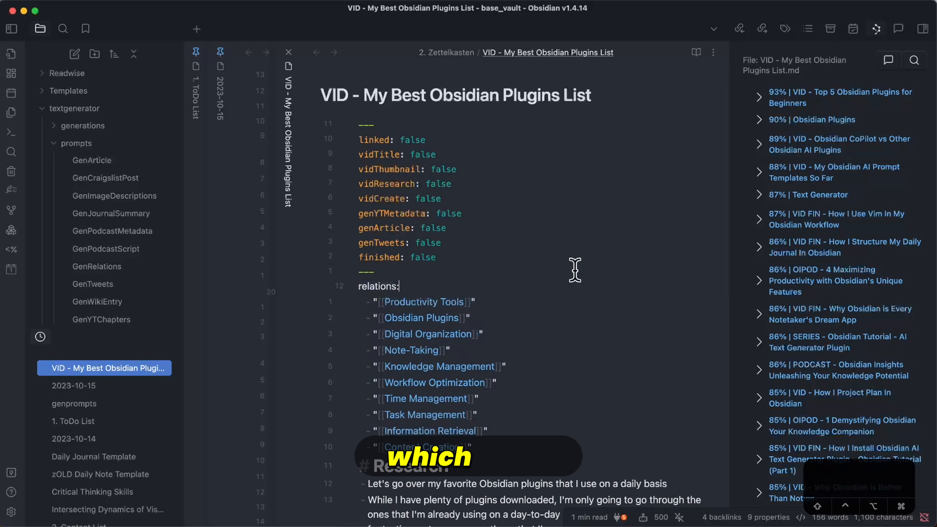
{"action": "key", "text": "Escape"}
{"action": "key", "text": "d"}
{"action": "key", "text": "shift+p"}
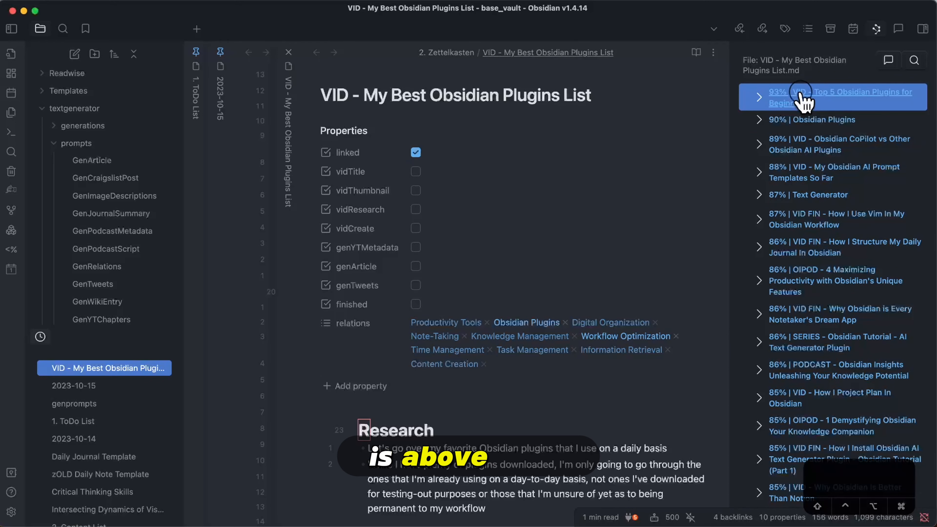
{"action": "left_click_drag", "start_coordinate": [801, 99], "coordinate": [548, 361]}
{"action": "left_click_drag", "start_coordinate": [741, 124], "coordinate": [677, 371]}
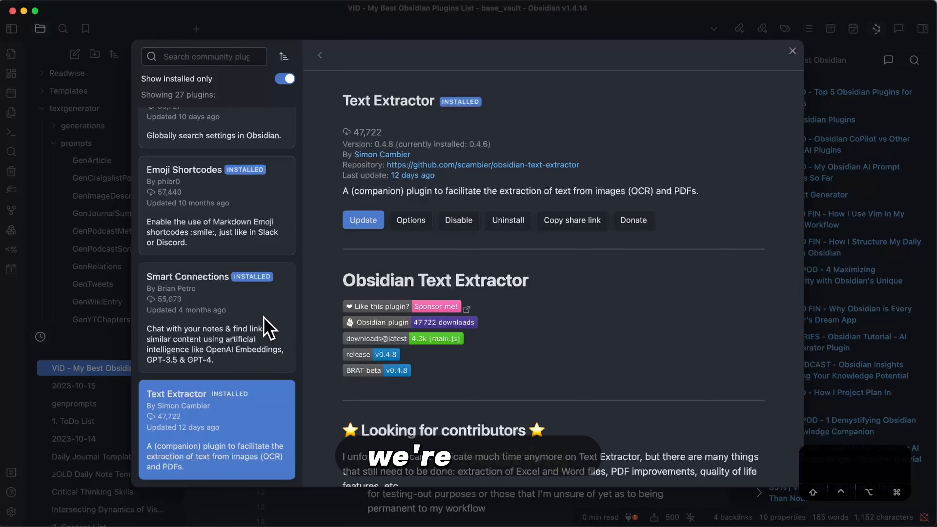
Review the Text Extractor plugin's page, including its usage demo, supported file types and limitations
{"action": "scroll", "coordinate": [268, 325], "scroll_direction": "down", "scroll_amount": 5}
{"action": "scroll", "coordinate": [265, 324], "scroll_direction": "down", "scroll_amount": 2}
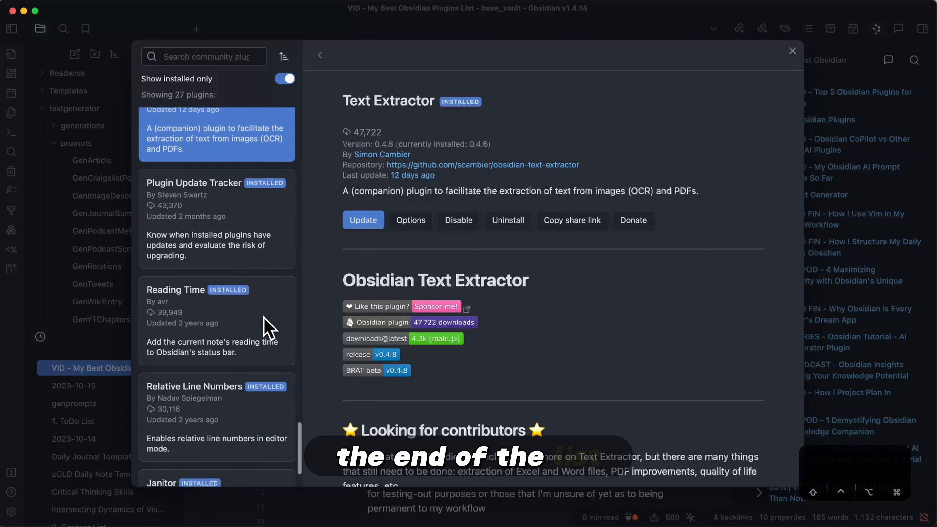
{"action": "scroll", "coordinate": [265, 325], "scroll_direction": "up", "scroll_amount": 4}
{"action": "scroll", "coordinate": [641, 320], "scroll_direction": "down", "scroll_amount": 5}
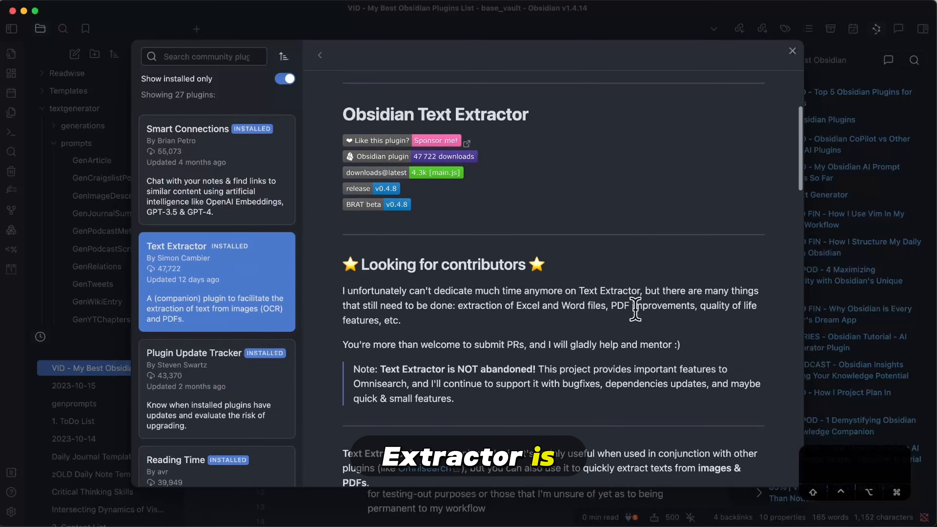
{"action": "scroll", "coordinate": [658, 270], "scroll_direction": "down", "scroll_amount": 10}
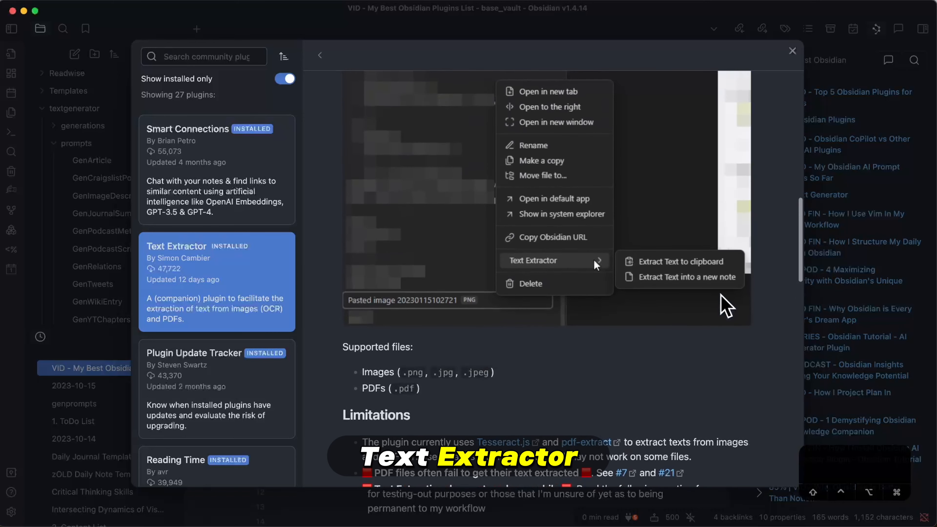
{"action": "scroll", "coordinate": [486, 347], "scroll_direction": "down", "scroll_amount": 1}
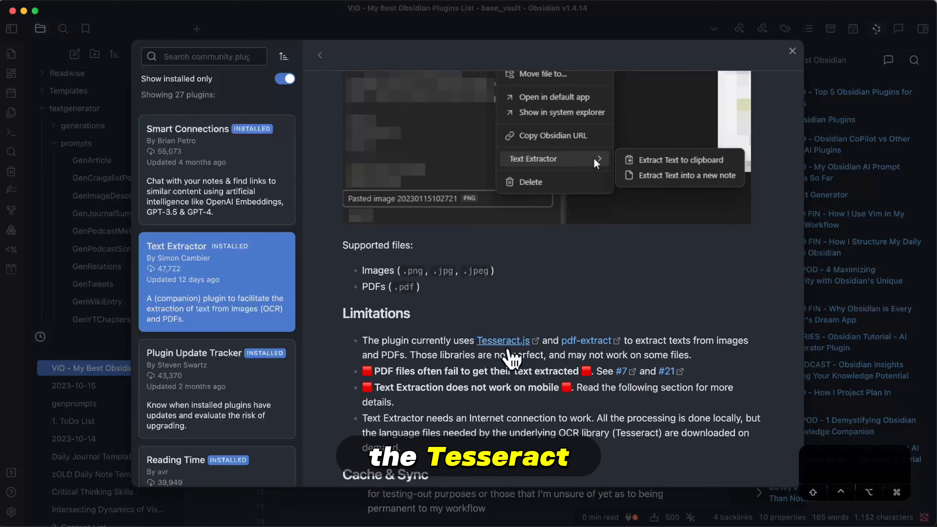
{"action": "scroll", "coordinate": [627, 343], "scroll_direction": "up", "scroll_amount": 10}
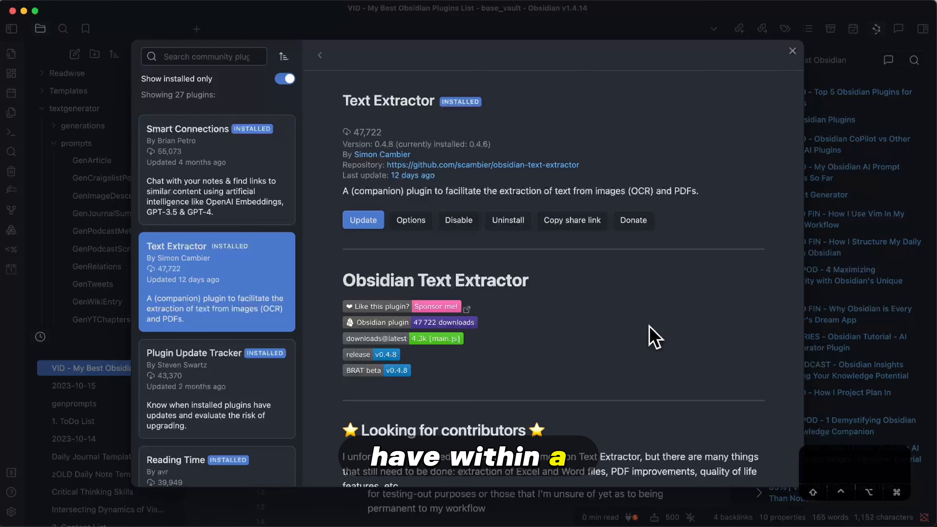
Look over the Plugin Update Tracker page's feature list, and return to the plugins list note
{"action": "key", "text": "Down"}
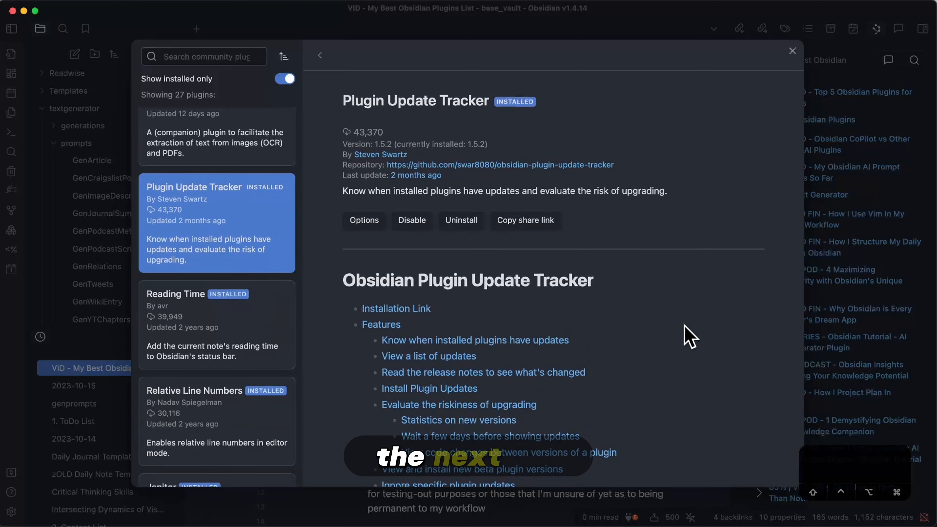
{"action": "scroll", "coordinate": [690, 336], "scroll_direction": "down", "scroll_amount": 5}
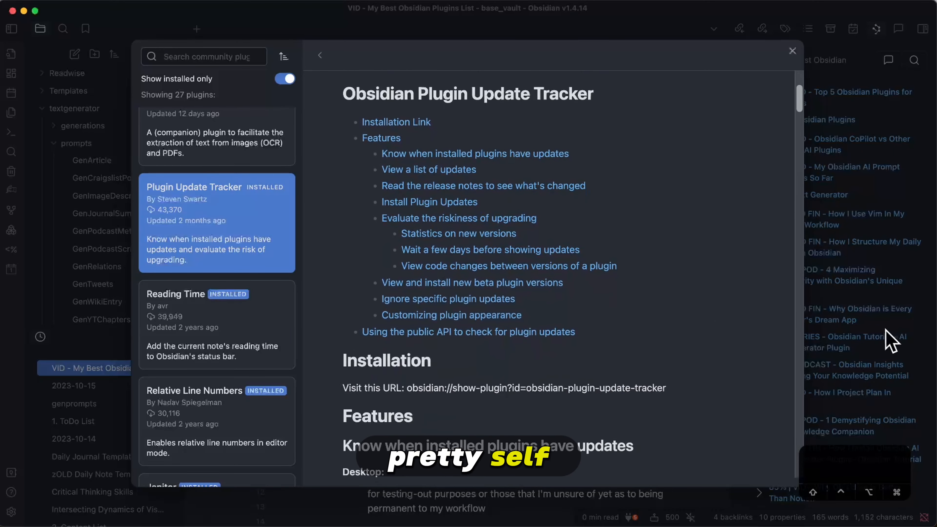
{"action": "key", "text": "Escape"}
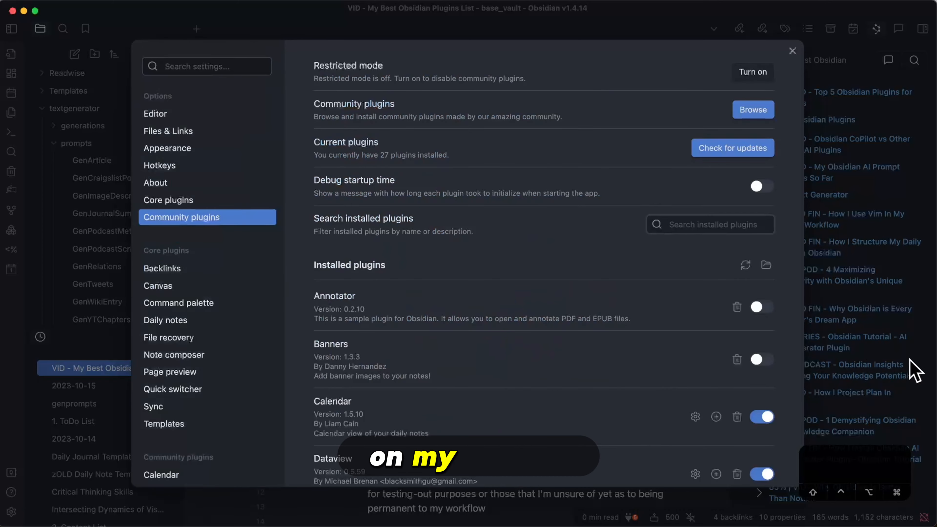
{"action": "key", "text": "Escape"}
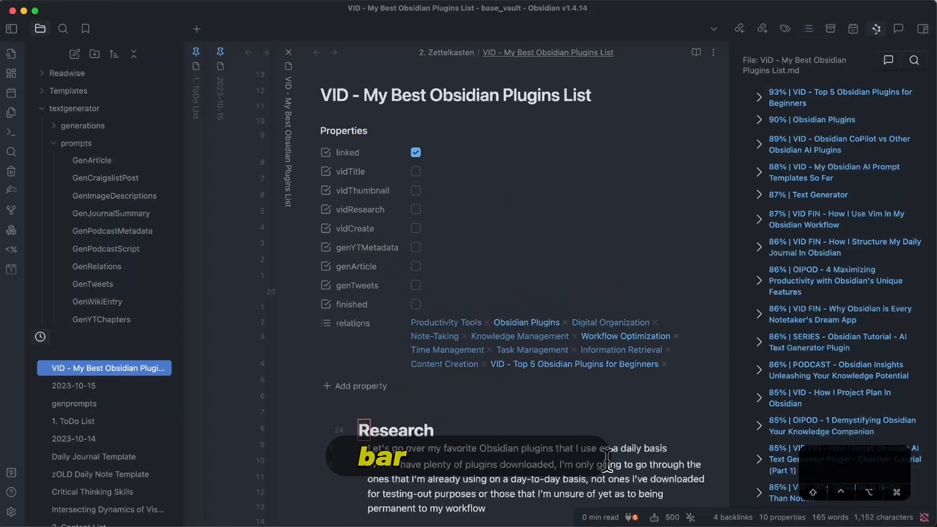
Show the available plugin updates and expand the release notes for Minimal Theme Settings, Dataview and Settings Search
{"action": "left_click", "coordinate": [631, 518]}
{"action": "scroll", "coordinate": [335, 265], "scroll_direction": "down", "scroll_amount": 5}
{"action": "left_click", "coordinate": [334, 264]}
{"action": "scroll", "coordinate": [450, 310], "scroll_direction": "down", "scroll_amount": 3}
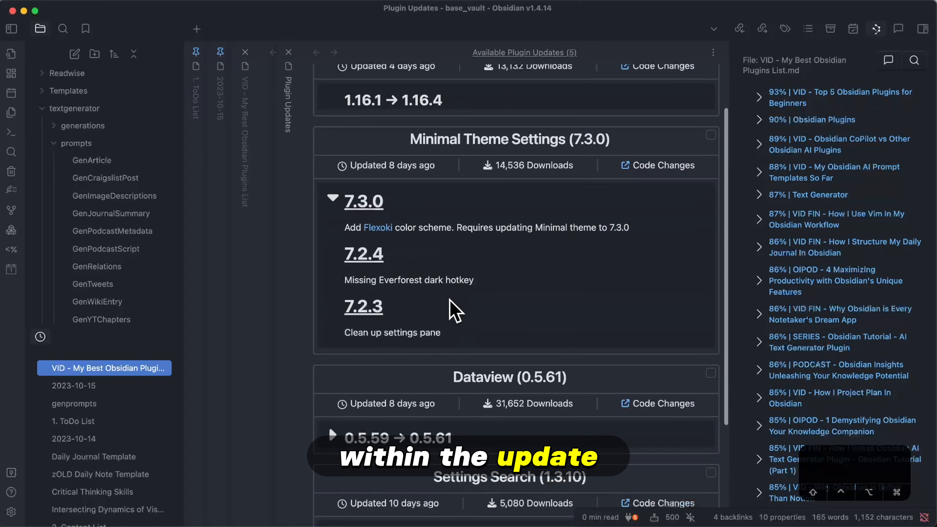
{"action": "scroll", "coordinate": [335, 349], "scroll_direction": "down", "scroll_amount": 6}
{"action": "left_click", "coordinate": [334, 344]}
{"action": "scroll", "coordinate": [487, 297], "scroll_direction": "down", "scroll_amount": 4}
{"action": "scroll", "coordinate": [487, 298], "scroll_direction": "down", "scroll_amount": 2}
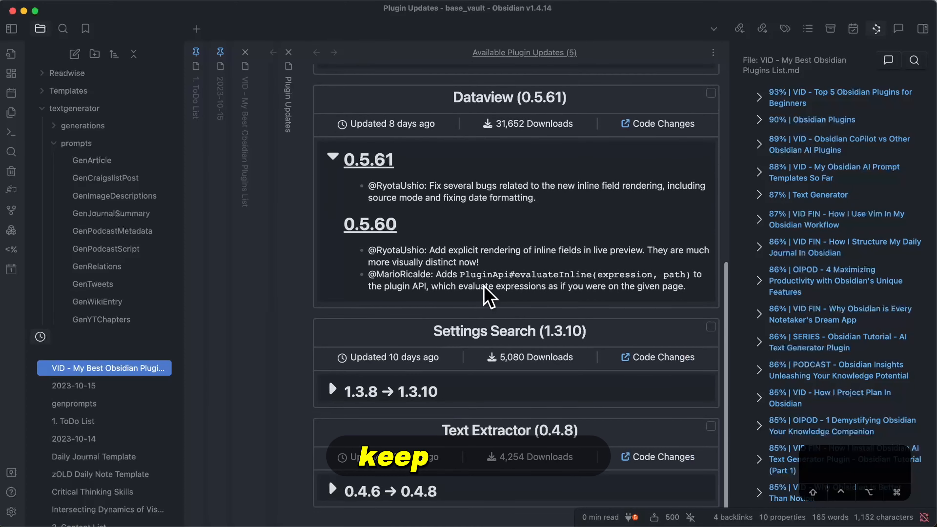
{"action": "left_click", "coordinate": [332, 392]}
Review the Reading Time plugin's demo and settings, and the Relative Line Numbers plugin's description
{"action": "scroll", "coordinate": [512, 383], "scroll_direction": "down", "scroll_amount": 5}
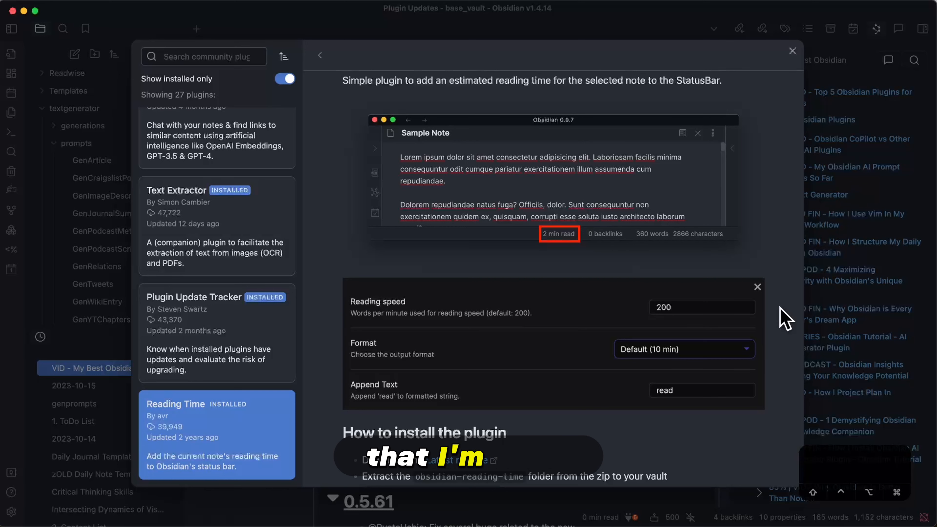
{"action": "scroll", "coordinate": [703, 325], "scroll_direction": "down", "scroll_amount": 2}
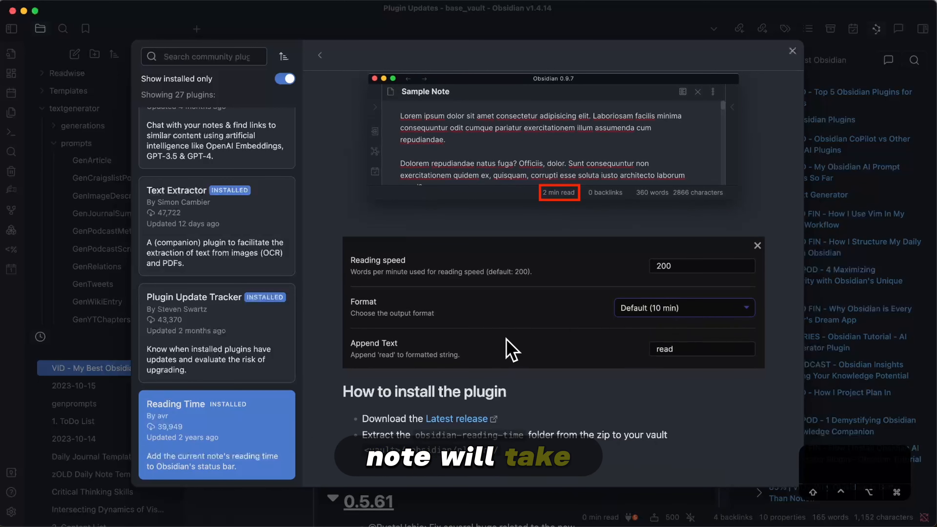
{"action": "key", "text": "Down"}
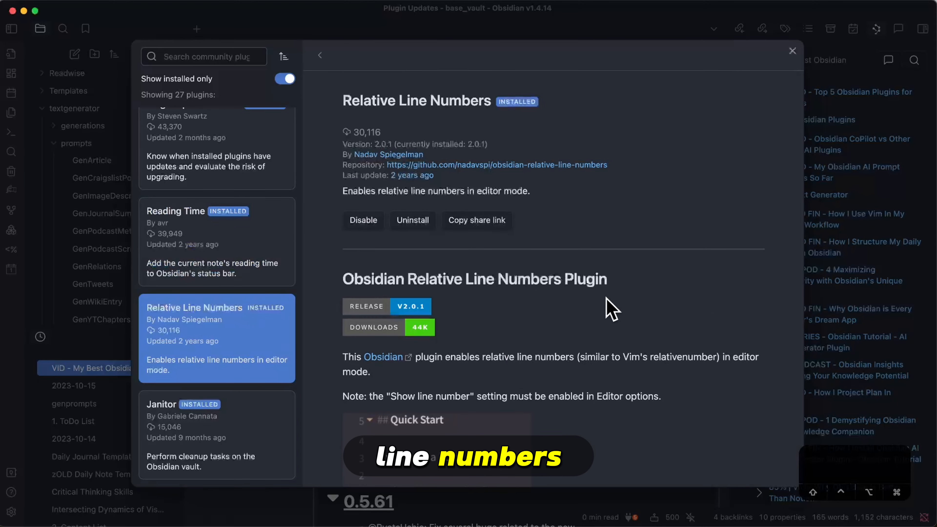
{"action": "scroll", "coordinate": [612, 310], "scroll_direction": "down", "scroll_amount": 3}
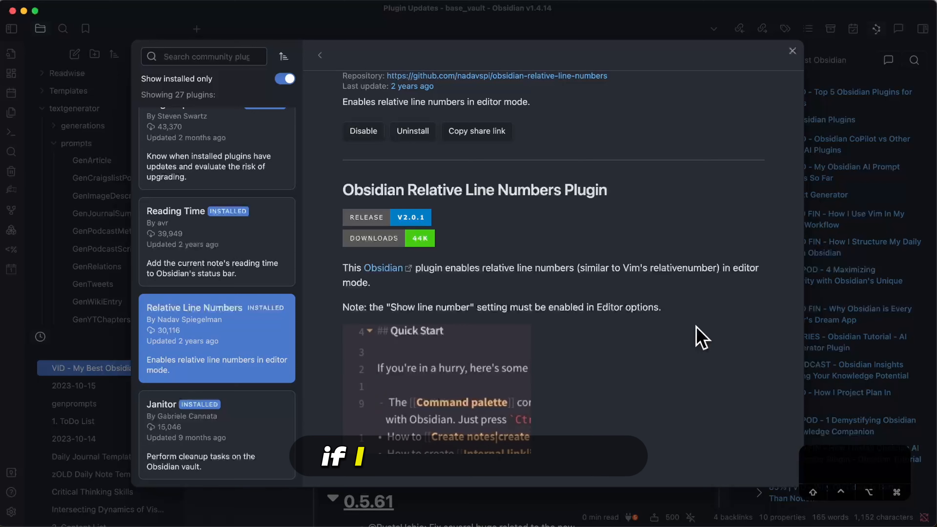
Review the Janitor plugin's page, covering its cleanup categories, note expiration and how to run a scan
{"action": "left_click", "coordinate": [217, 436]}
{"action": "scroll", "coordinate": [764, 301], "scroll_direction": "down", "scroll_amount": 10}
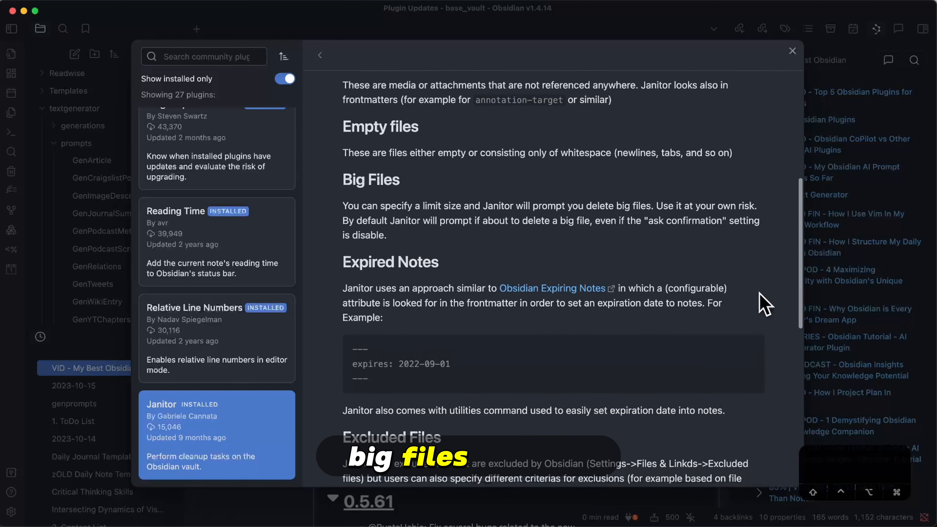
{"action": "left_click_drag", "start_coordinate": [455, 284], "coordinate": [382, 245]}
{"action": "scroll", "coordinate": [377, 236], "scroll_direction": "down", "scroll_amount": 5}
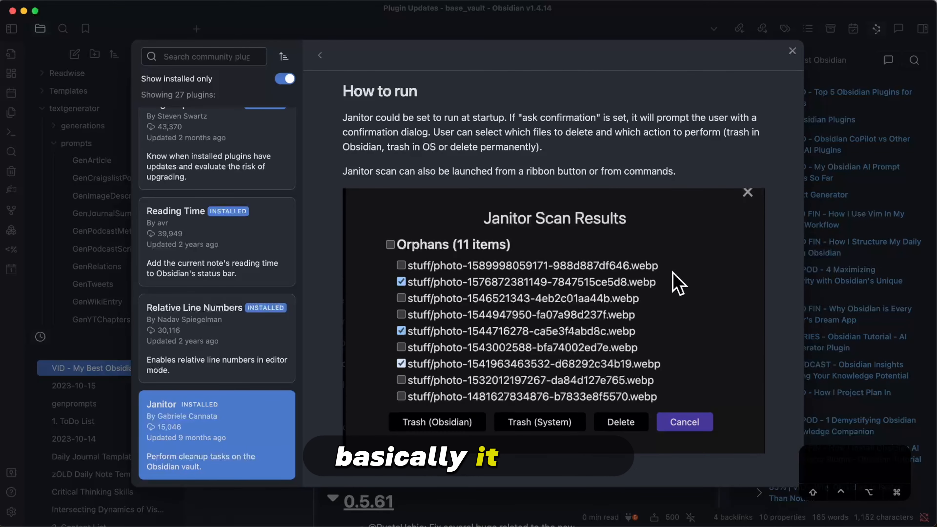